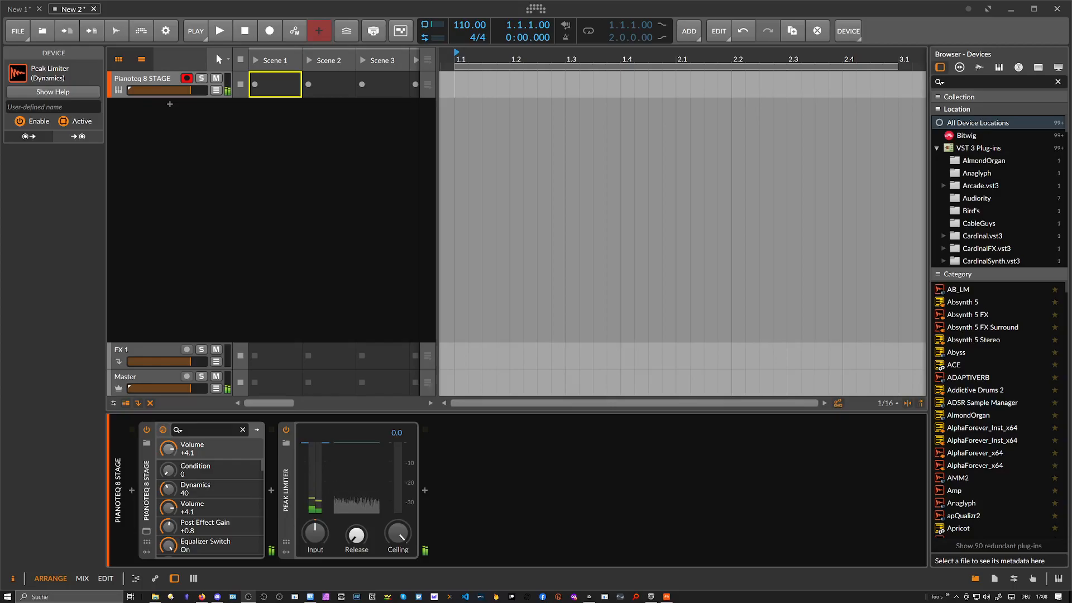
# Insert an FX Grid device between the Pianoteq 8 STAGE instrument and the Peak Limiter
pyautogui.click(272, 491)
pyautogui.write('fx')
pyautogui.press('Down')
pyautogui.press('Return')
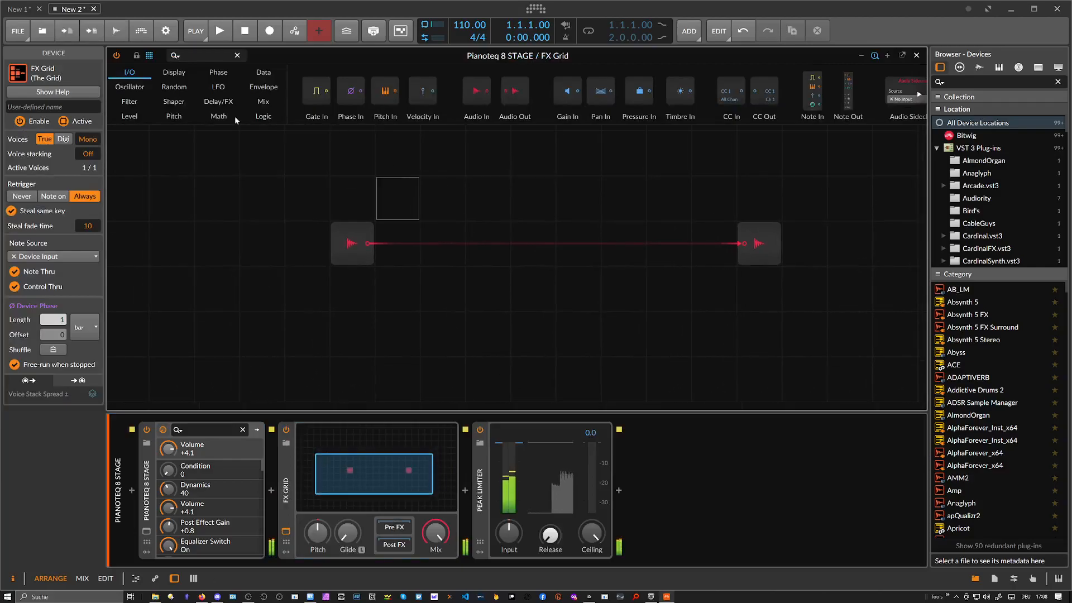
# Add a Lag module from the Level category to the grid, below the audio cable
pyautogui.click(184, 103)
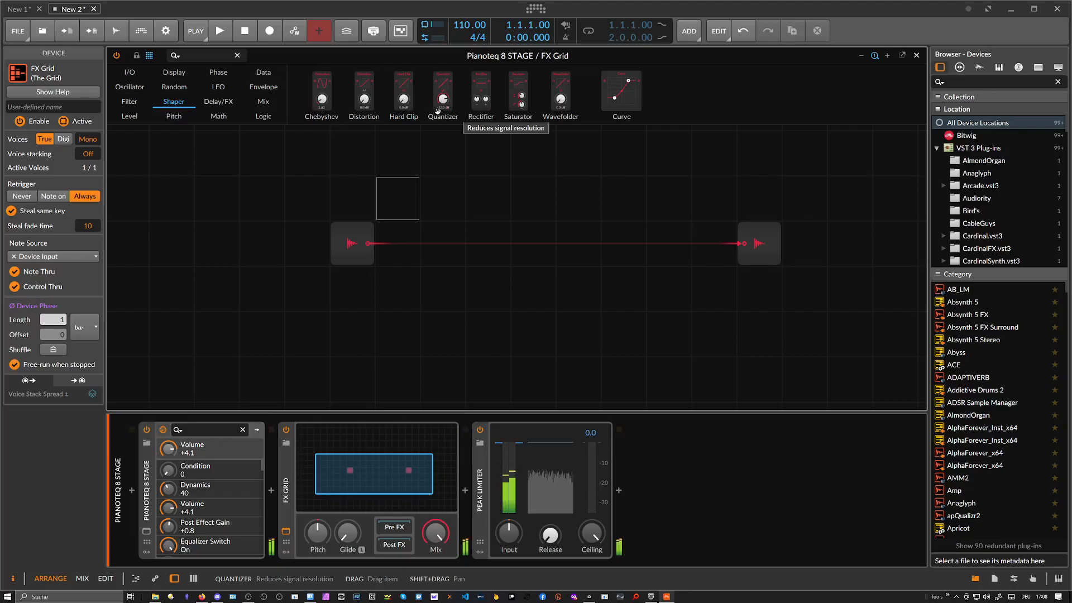
pyautogui.hotkey('ctrl', '+')
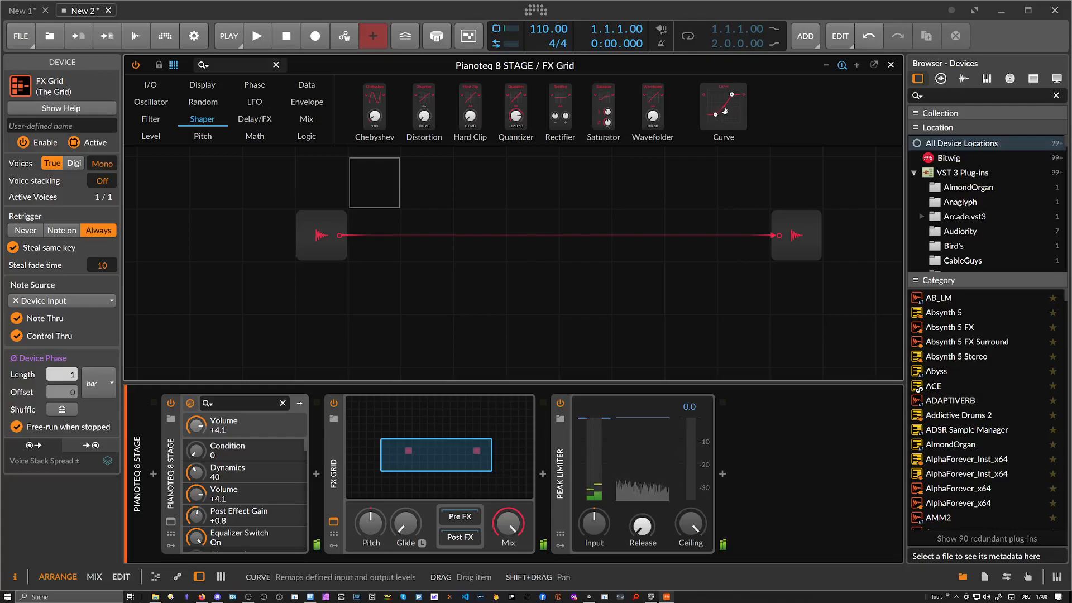
pyautogui.click(405, 165)
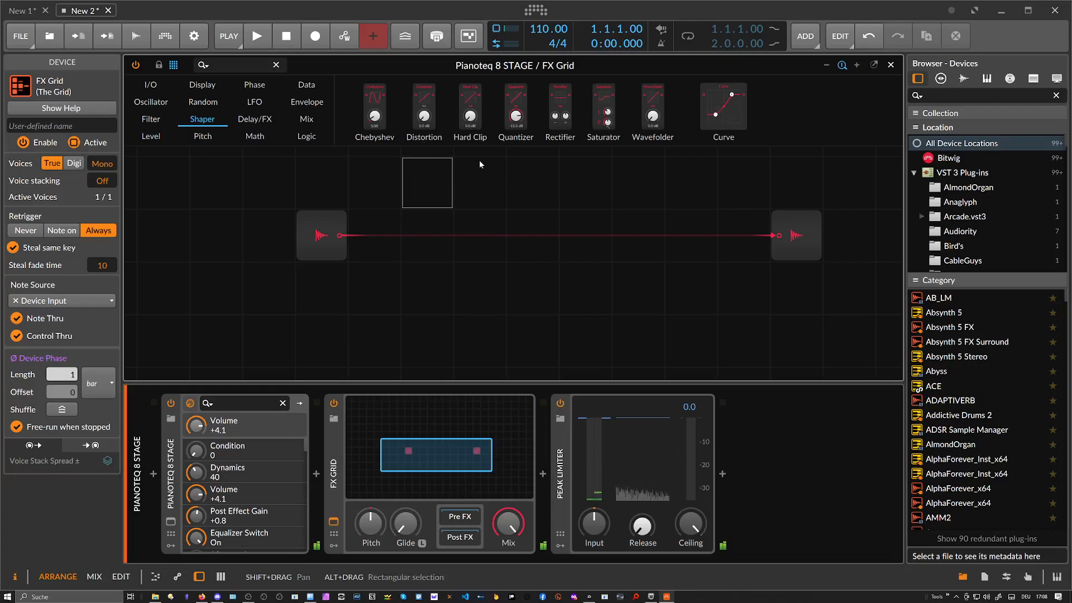
pyautogui.click(150, 137)
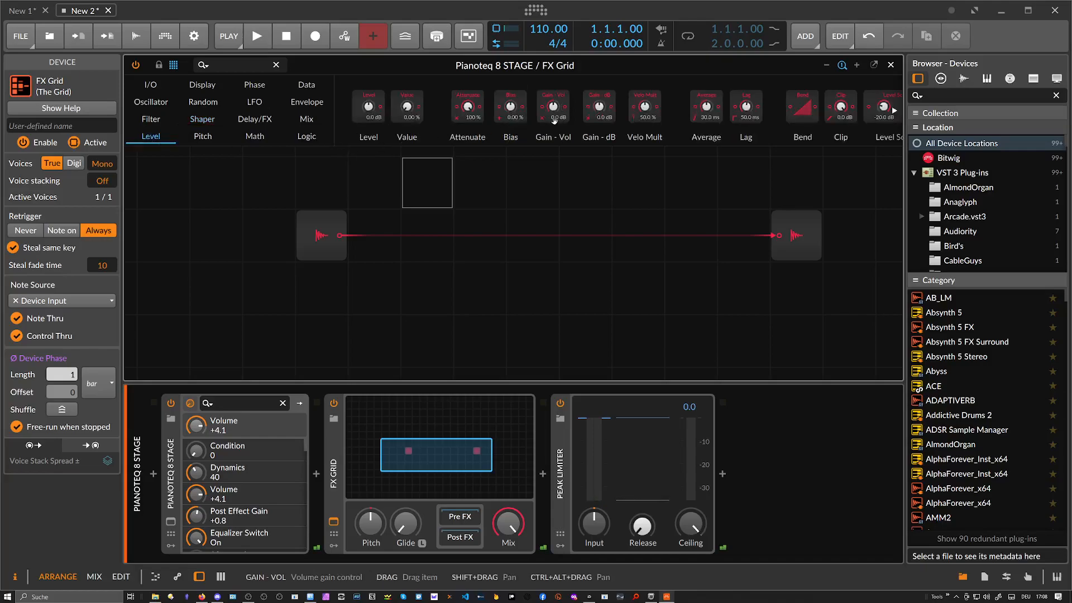
pyautogui.scroll(-2, 691, 110)
pyautogui.scroll(-3, 691, 110)
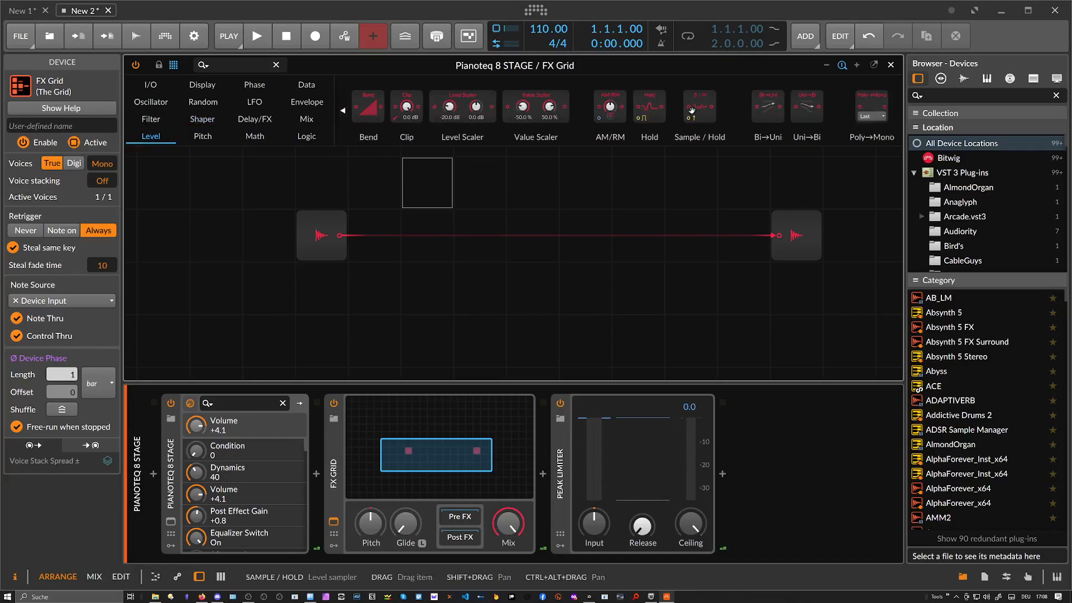
pyautogui.scroll(5, 691, 110)
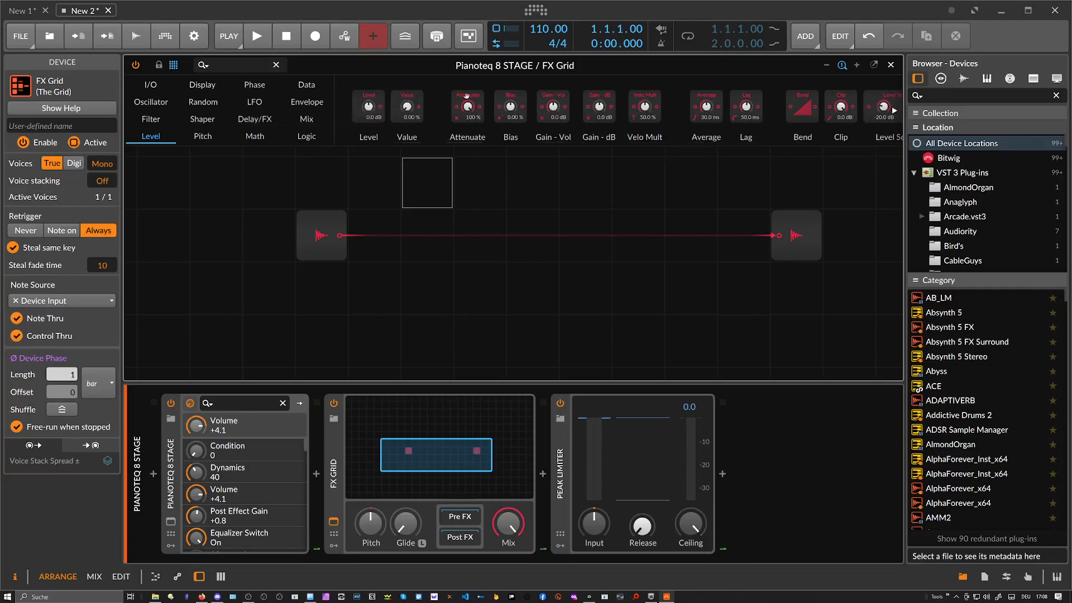
pyautogui.moveTo(747, 109); pyautogui.dragTo(520, 276)
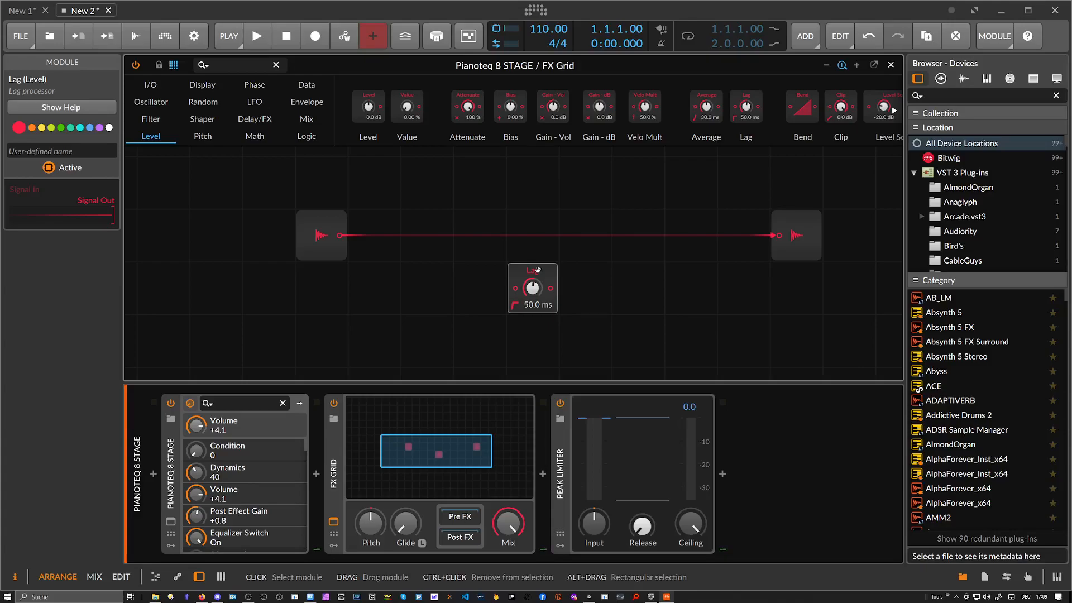
# Try a Ø Lag module above the audio cable, compare it with Lag, and delete it again
pyautogui.click(255, 68)
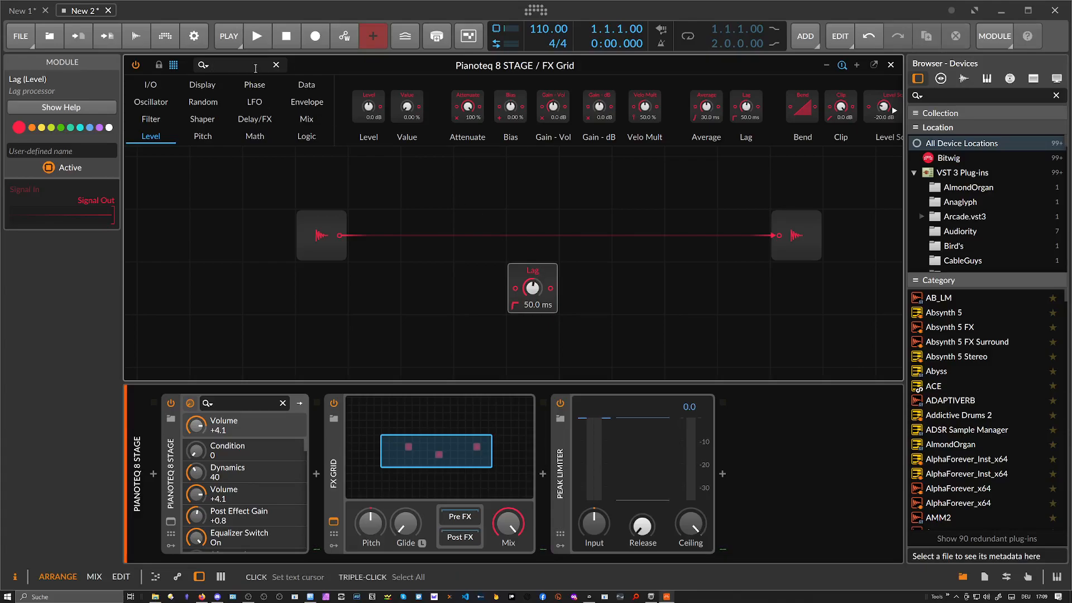
pyautogui.write('lag')
pyautogui.moveTo(202, 107); pyautogui.dragTo(535, 180)
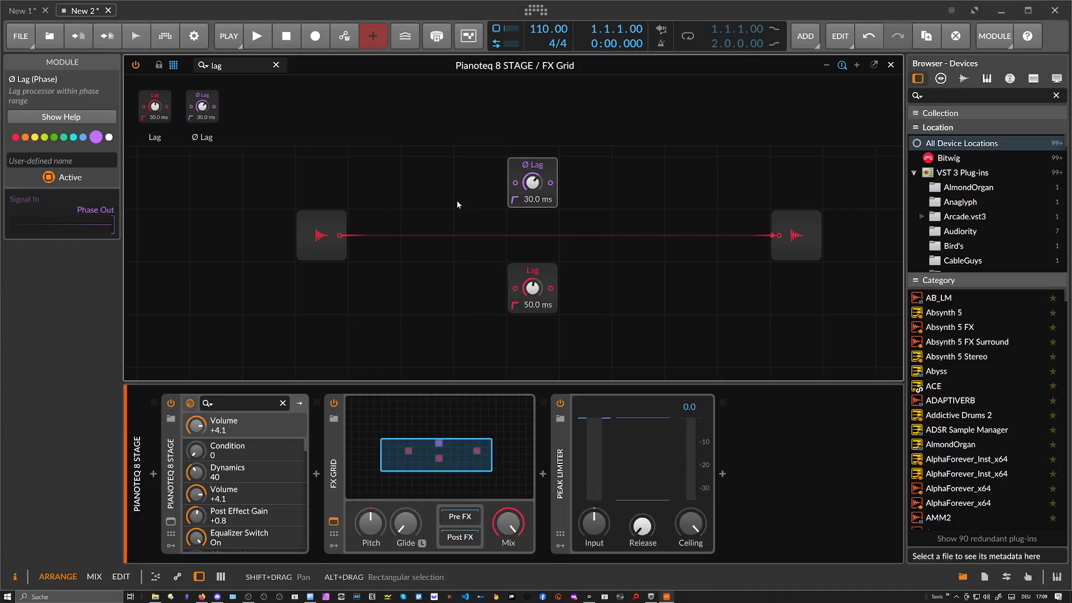
pyautogui.click(531, 271)
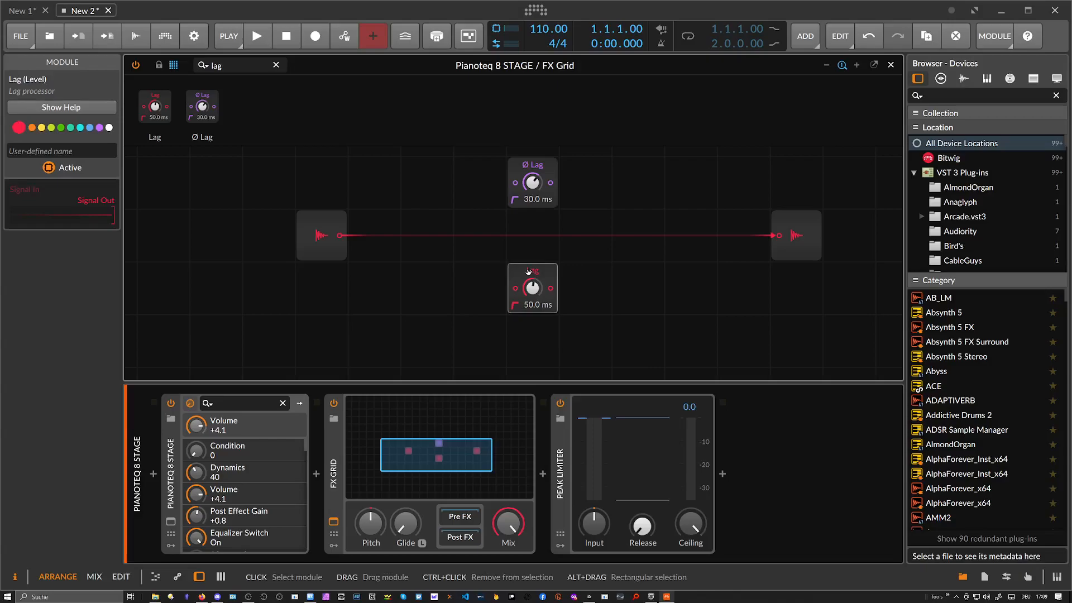
pyautogui.click(521, 165)
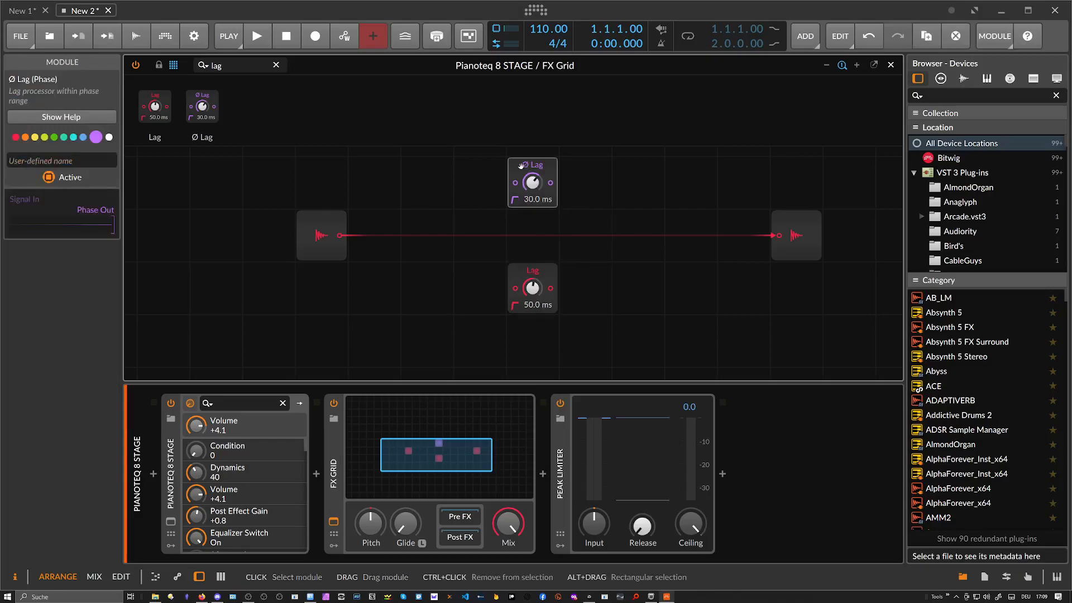
pyautogui.press('Delete')
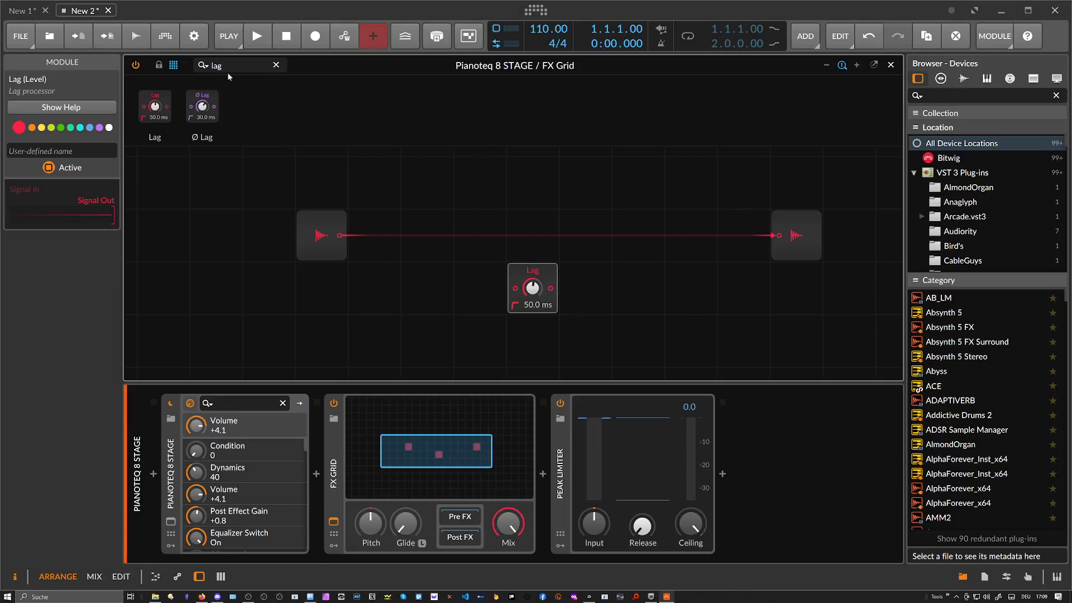
# Find the Value module and place it before the Lag module so it feeds the Lag's input
pyautogui.hotkey('ctrl', 'f')
pyautogui.write('value')
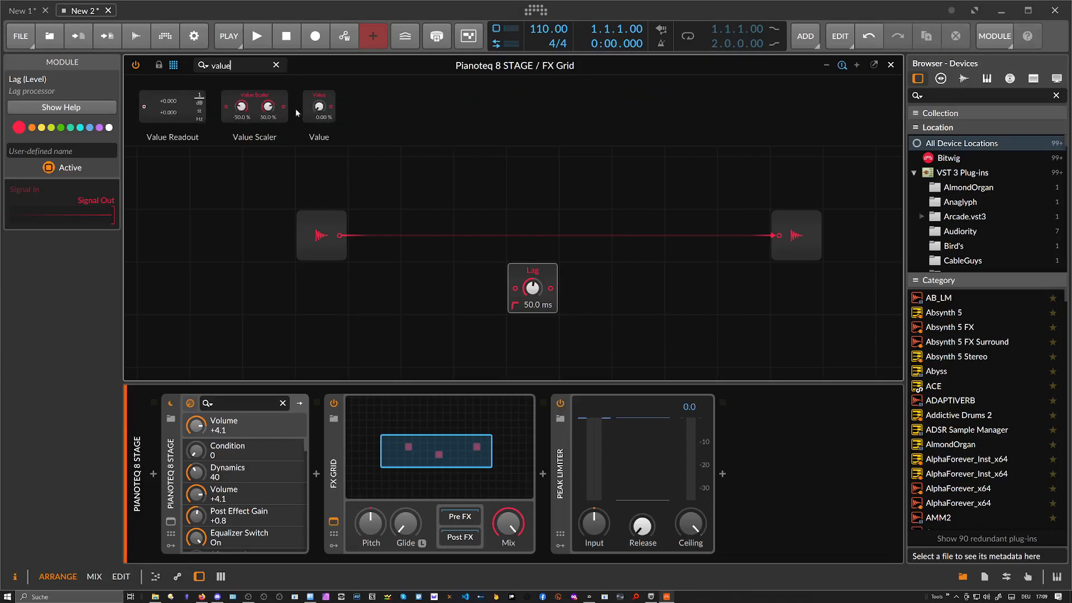
pyautogui.moveTo(318, 106); pyautogui.dragTo(525, 273)
# Add an Oscilloscope fed by the Lag module's output, with its mode set to Fast
pyautogui.hotkey('ctrl', 'f')
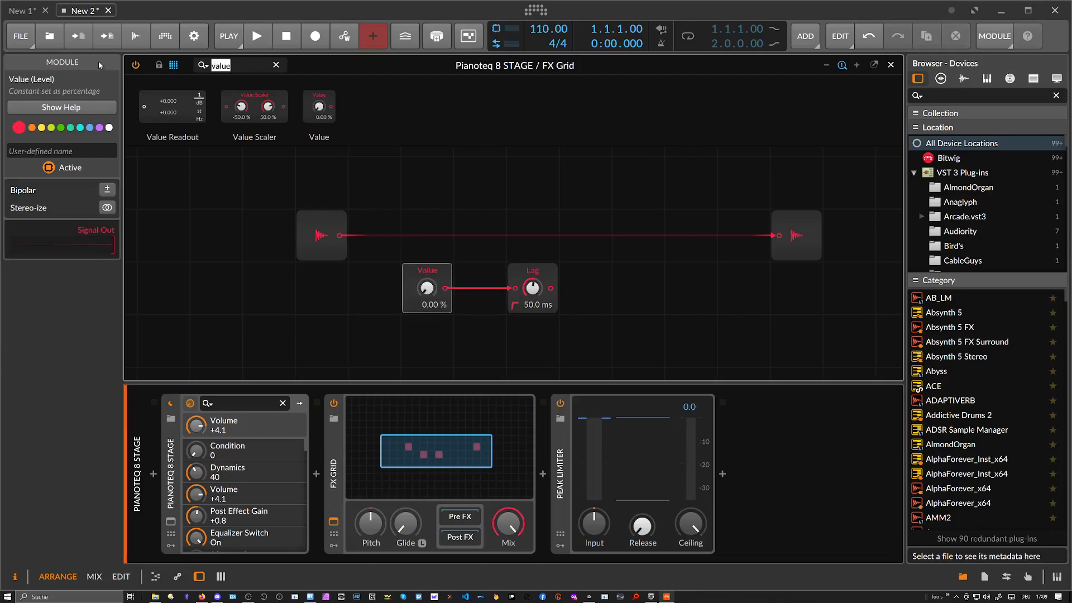
pyautogui.write('osc')
pyautogui.moveTo(140, 87); pyautogui.dragTo(567, 288)
pyautogui.click(73, 211)
# Set the Lag time to 2.88 s and the Value to 70.3 %
pyautogui.moveTo(426, 288); pyautogui.dragTo(426, 267)
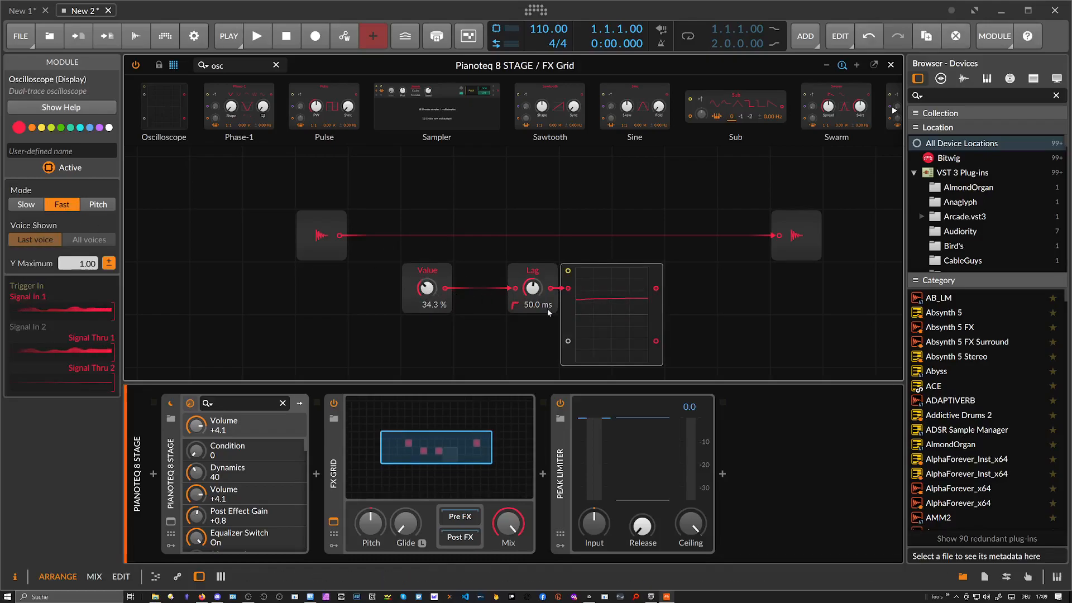
pyautogui.moveTo(545, 297)
pyautogui.mouseDown()
pyautogui.moveTo(568, 341)
pyautogui.moveTo(532, 268)
pyautogui.mouseUp()
pyautogui.moveTo(426, 288); pyautogui.dragTo(427, 267)
# Route Value directly into the Oscilloscope's first input and Lag into the second, and colour the Lag module turquoise
pyautogui.moveTo(533, 269); pyautogui.dragTo(532, 323)
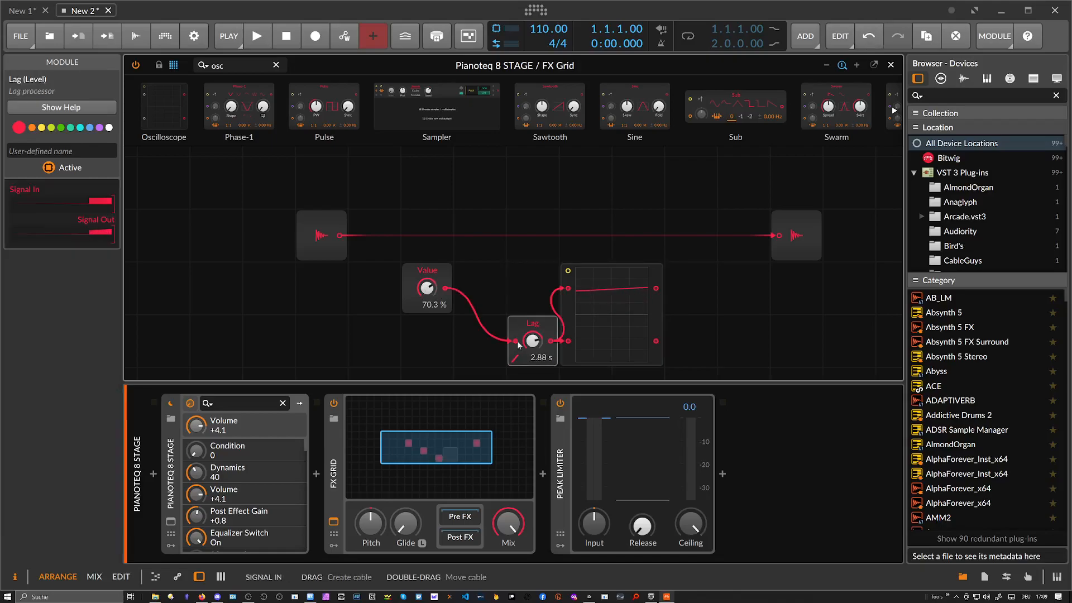
pyautogui.moveTo(445, 288); pyautogui.dragTo(568, 288)
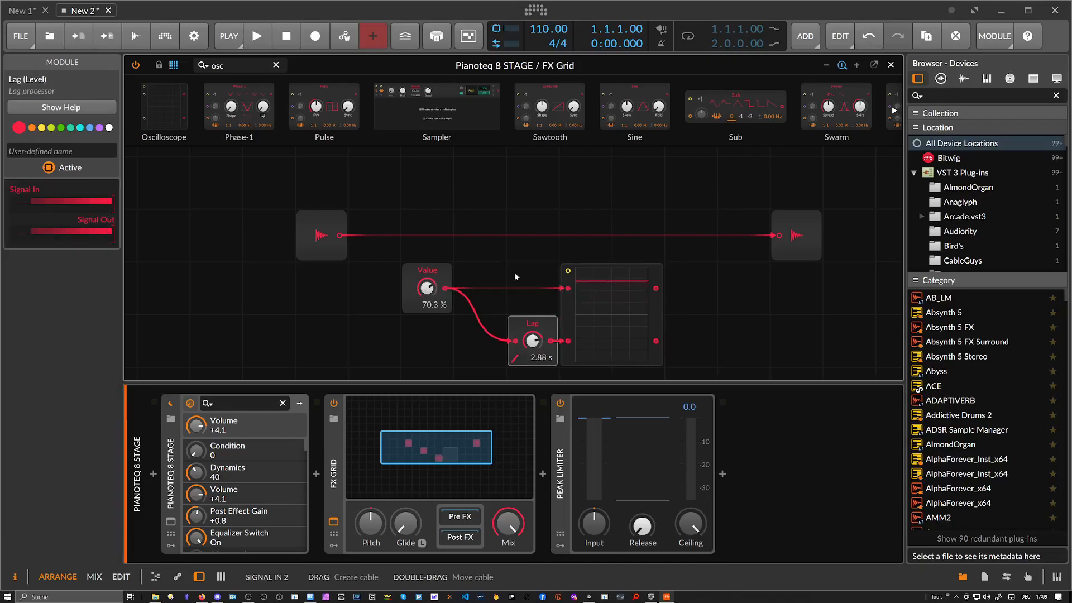
pyautogui.click(80, 128)
# Set the Lag time to 3.00 s and vary the Value from 0.00 % up and down, ending at 25.1 %
pyautogui.doubleClick(427, 288)
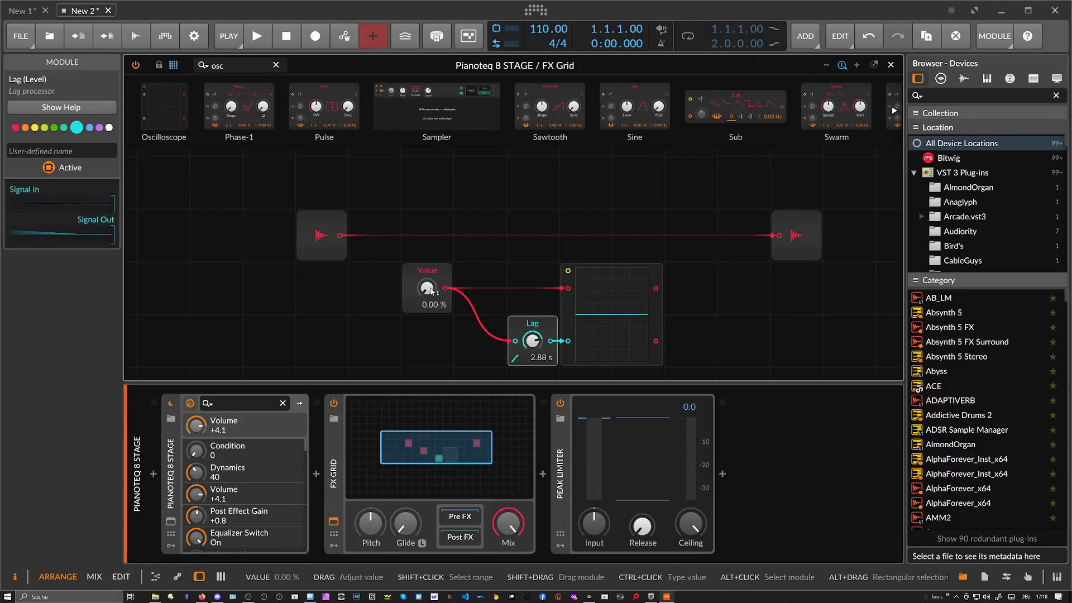
pyautogui.moveTo(427, 287)
pyautogui.mouseDown()
pyautogui.moveTo(430, 297)
pyautogui.moveTo(431, 266)
pyautogui.moveTo(431, 288)
pyautogui.mouseUp()
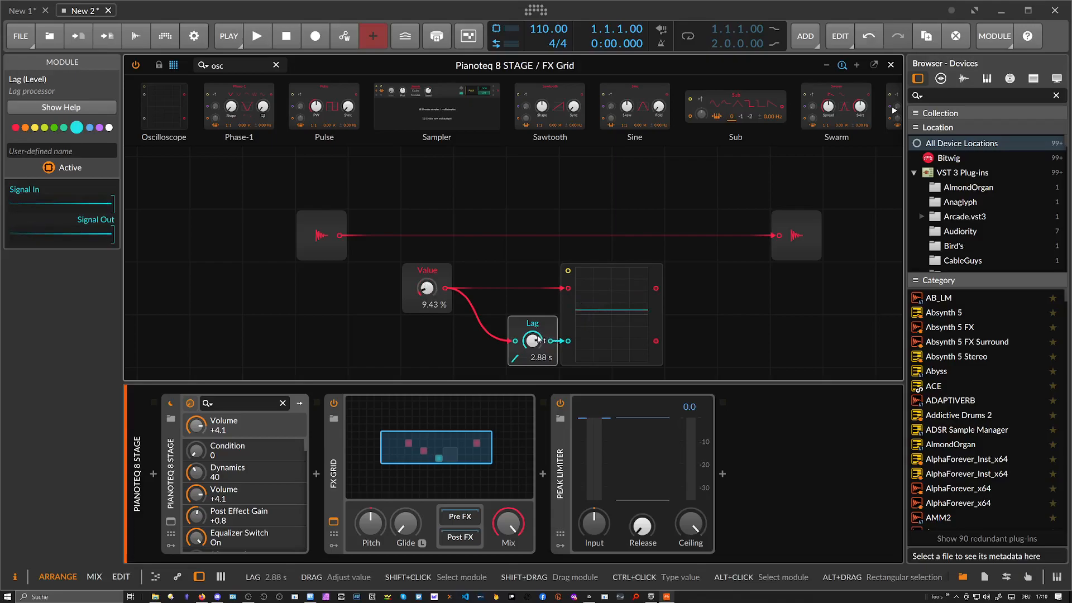
pyautogui.keyDown('ctrl'); pyautogui.click(539, 337); pyautogui.keyUp('ctrl')
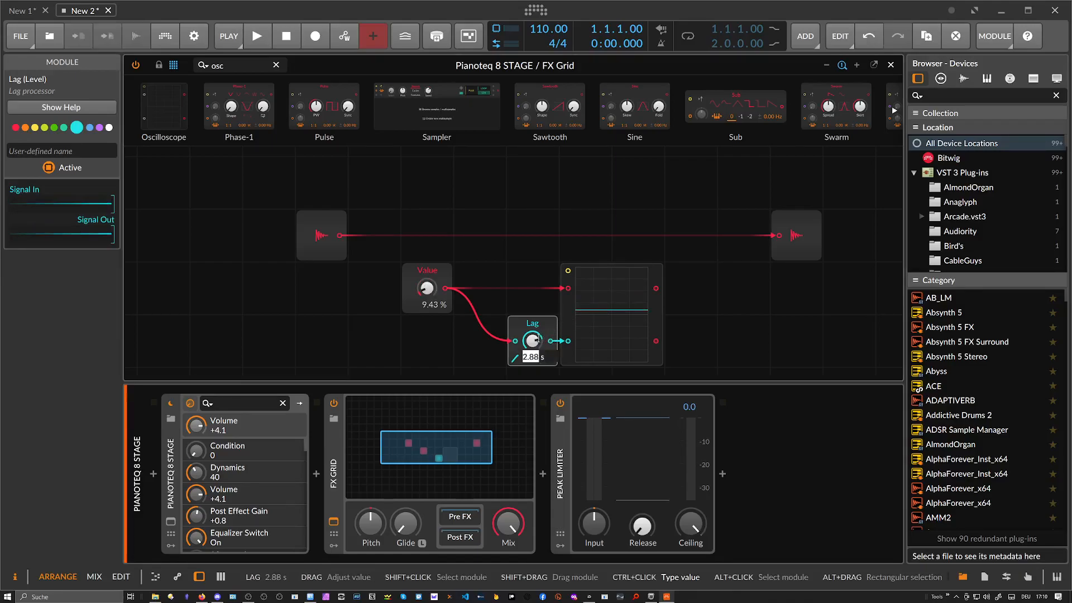
pyautogui.write('3')
pyautogui.press('Return')
pyautogui.moveTo(427, 287)
pyautogui.mouseDown()
pyautogui.moveTo(426, 230)
pyautogui.moveTo(426, 274)
pyautogui.mouseUp()
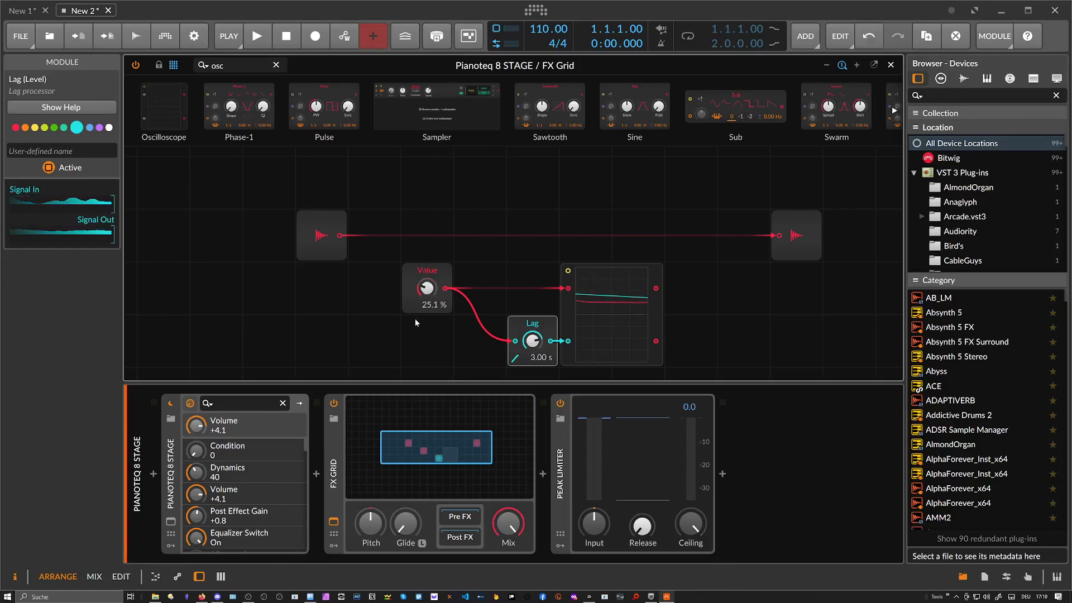
# Delete the Oscilloscope, Lag and Value modules from the grid
pyautogui.moveTo(717, 348); pyautogui.dragTo(535, 270)
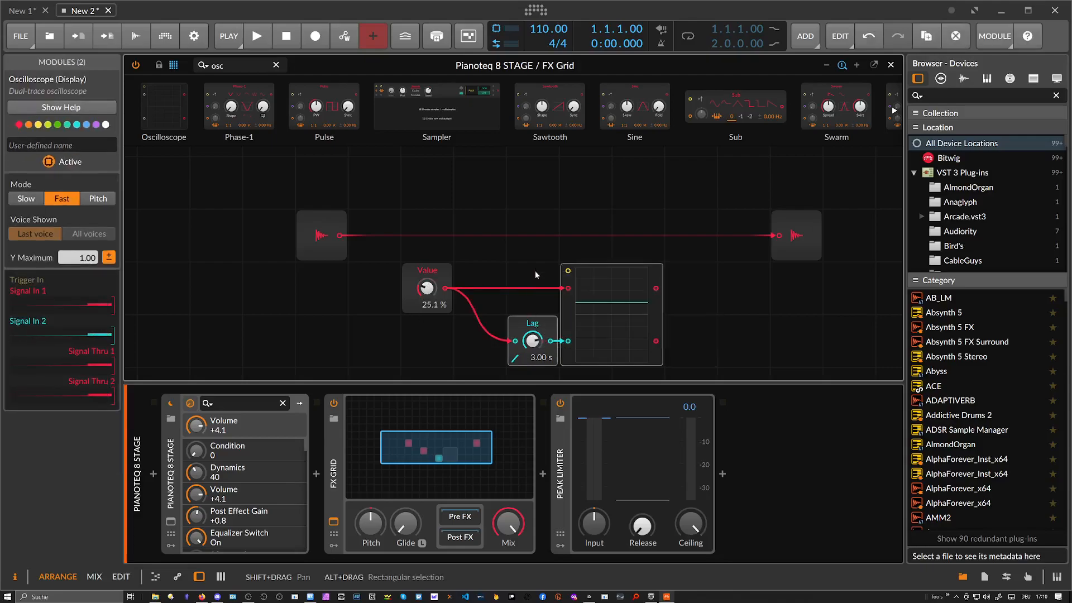
pyautogui.press('Delete')
pyautogui.click(438, 273)
pyautogui.press('Delete')
# Find the Lag module and insert it into the cable between the audio input and the audio output
pyautogui.moveTo(225, 66); pyautogui.dragTo(146, 67)
pyautogui.write('lag')
pyautogui.moveTo(155, 106); pyautogui.dragTo(465, 219)
pyautogui.moveTo(340, 236); pyautogui.dragTo(808, 233)
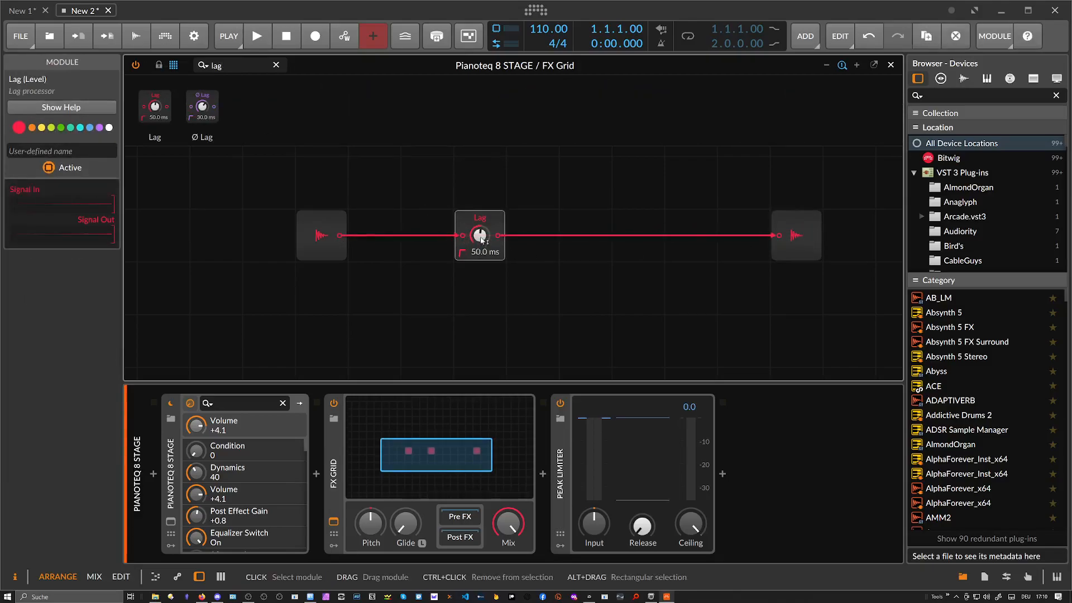
# Sweep the Lag time from 0.01 ms up to 29.0 ms and raise the Peak Limiter's input gain
pyautogui.moveTo(480, 234); pyautogui.dragTo(480, 238)
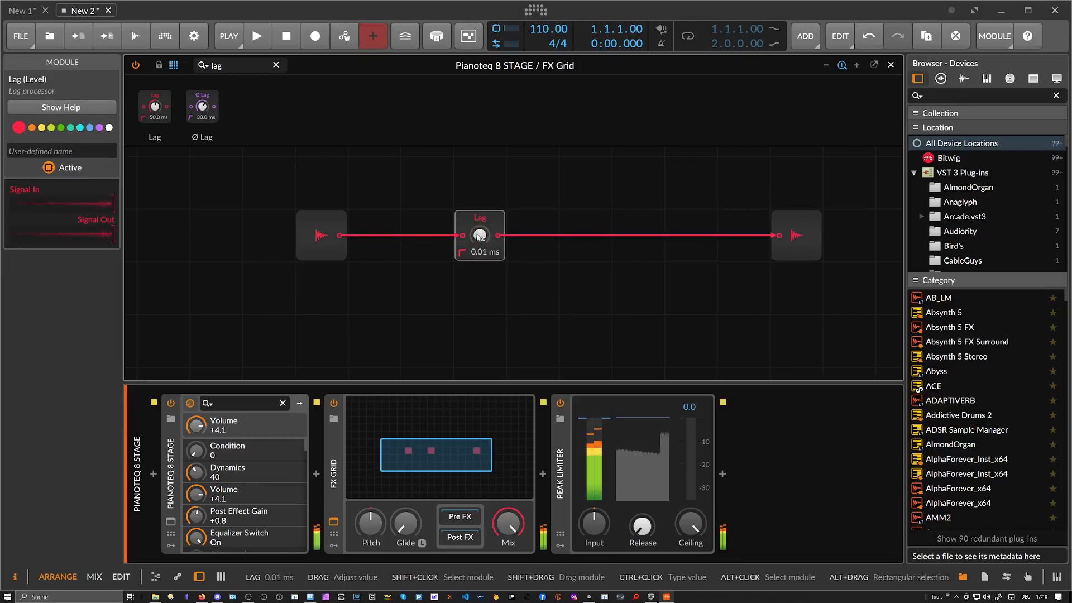
pyautogui.moveTo(484, 235); pyautogui.dragTo(484, 223)
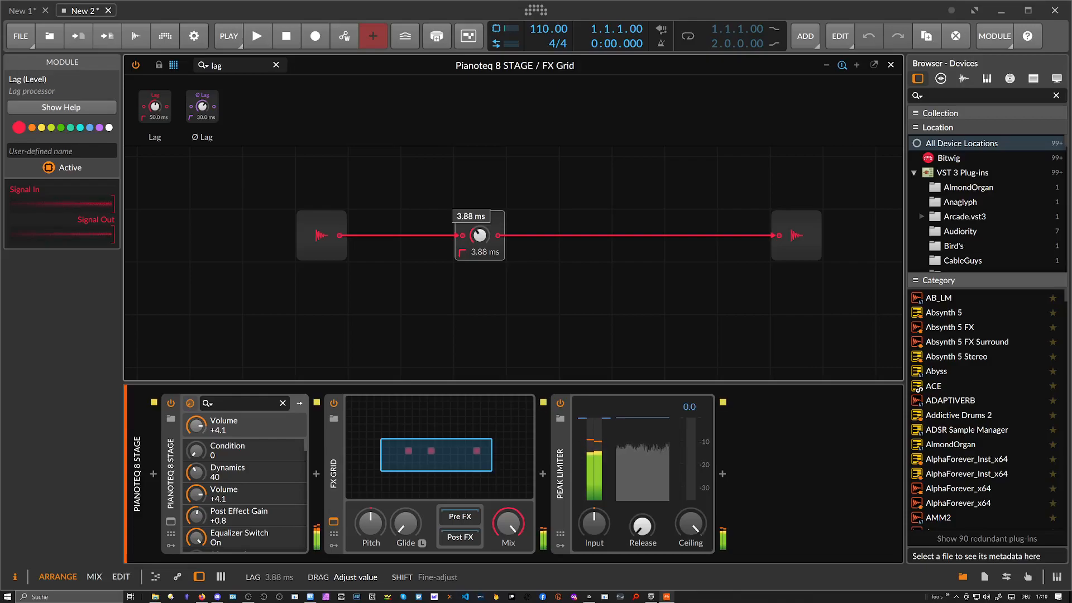
pyautogui.moveTo(483, 224); pyautogui.dragTo(483, 215)
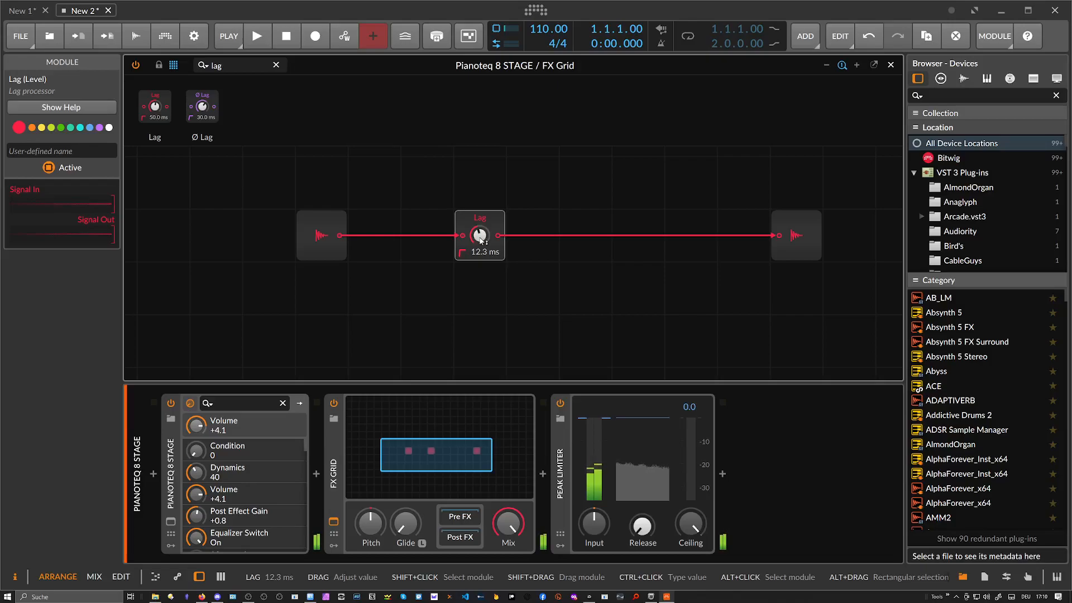
pyautogui.moveTo(480, 239); pyautogui.dragTo(480, 221)
pyautogui.moveTo(595, 522); pyautogui.dragTo(595, 500)
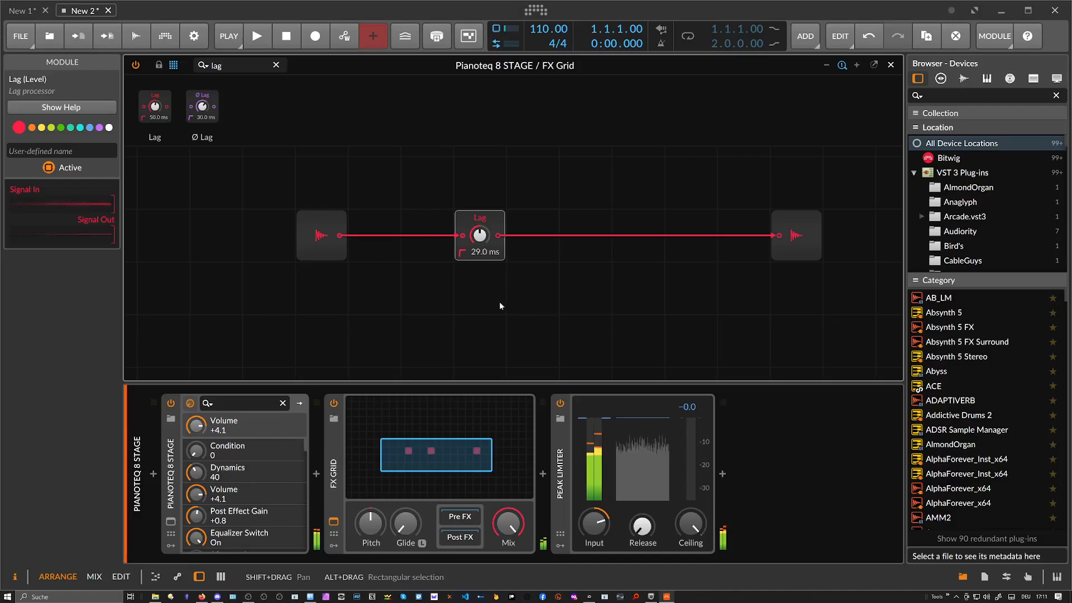
# Lower the Lag time to 0.71 ms with the Peak Limiter's input slightly above its default, and clear the module search
pyautogui.moveTo(479, 236); pyautogui.dragTo(479, 262)
pyautogui.doubleClick(595, 522)
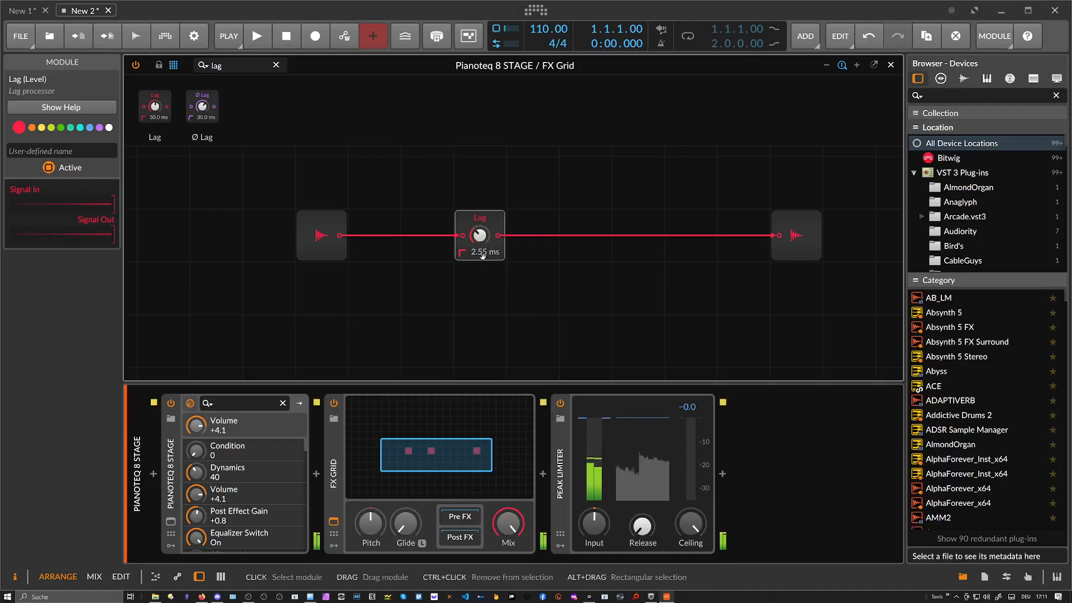
pyautogui.moveTo(594, 524); pyautogui.dragTo(595, 516)
pyautogui.moveTo(479, 236); pyautogui.dragTo(485, 246)
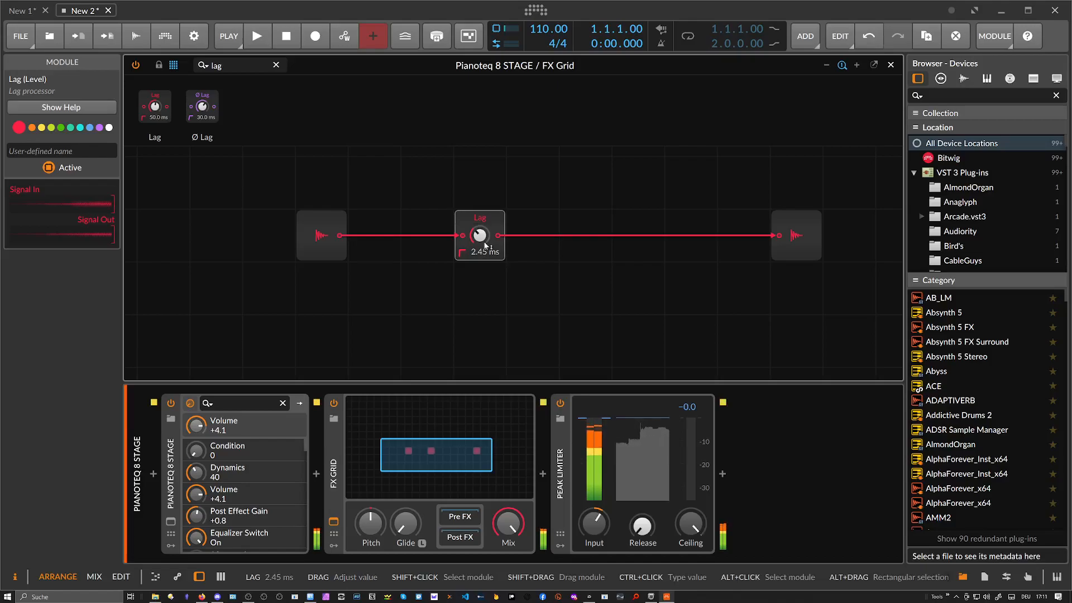
pyautogui.moveTo(485, 246); pyautogui.dragTo(484, 254)
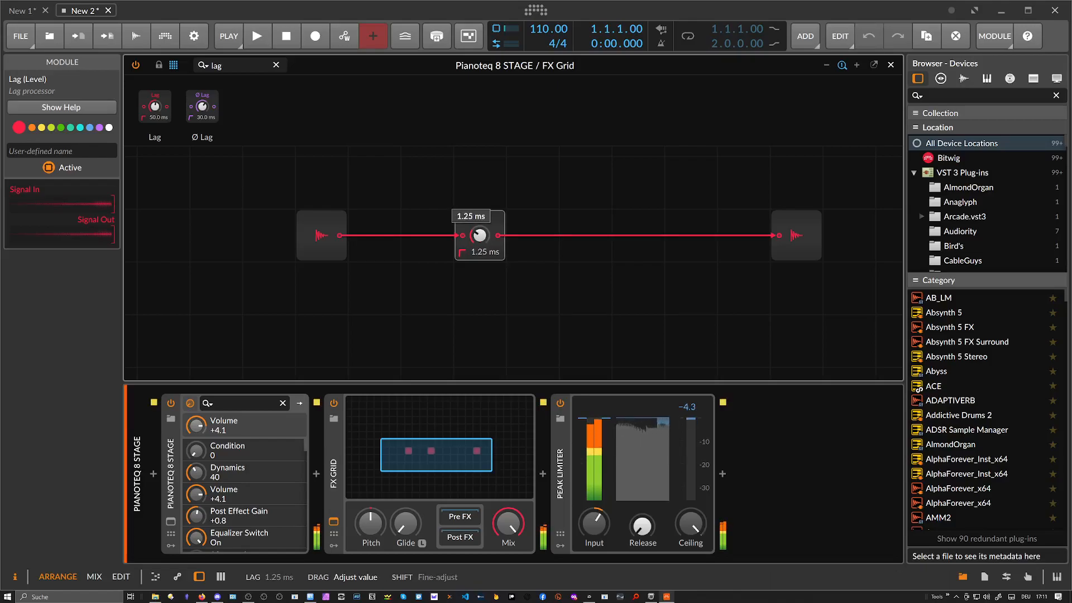
pyautogui.moveTo(485, 254); pyautogui.dragTo(484, 255)
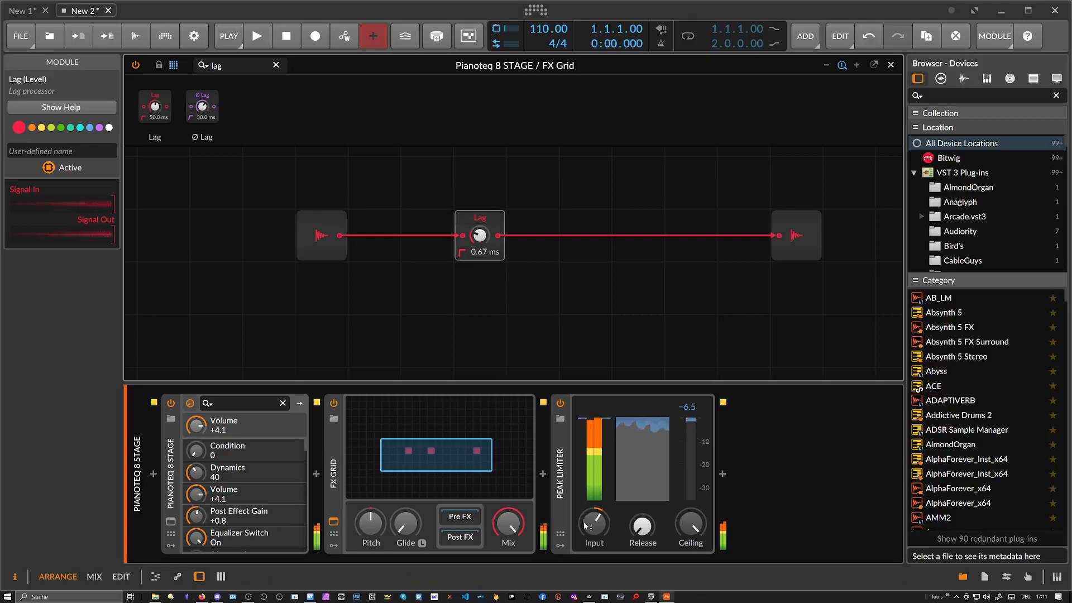
pyautogui.moveTo(594, 523); pyautogui.dragTo(594, 530)
pyautogui.click(479, 235)
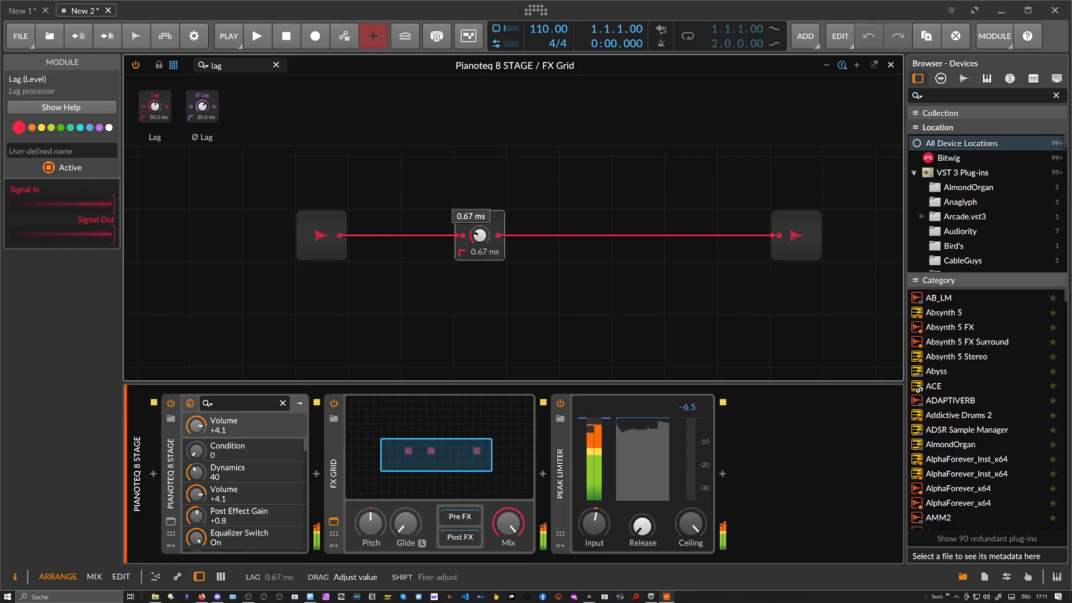
pyautogui.moveTo(480, 236); pyautogui.dragTo(479, 237)
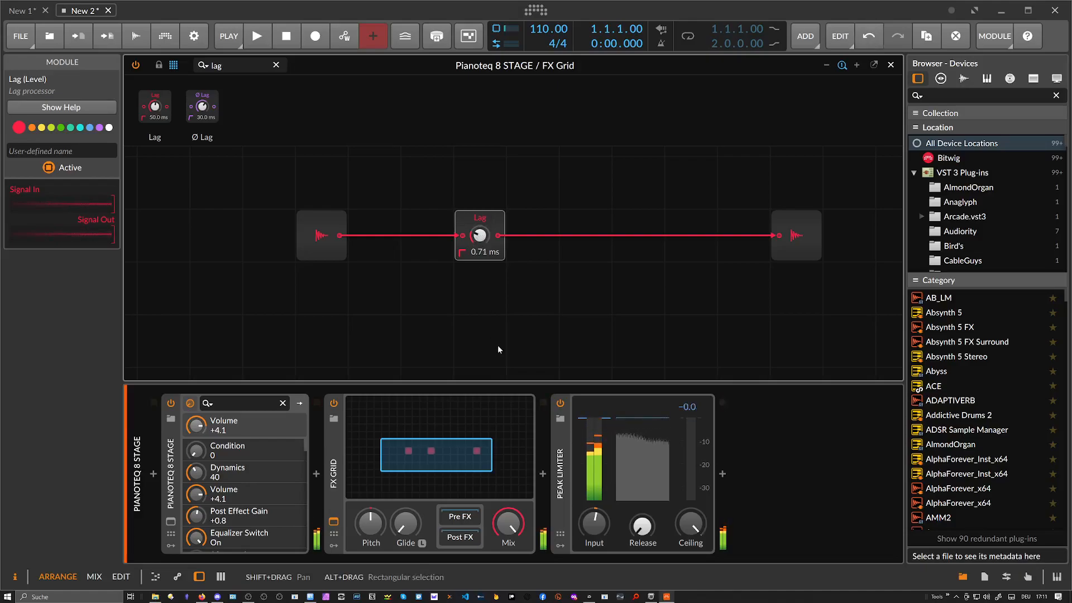
pyautogui.click(276, 65)
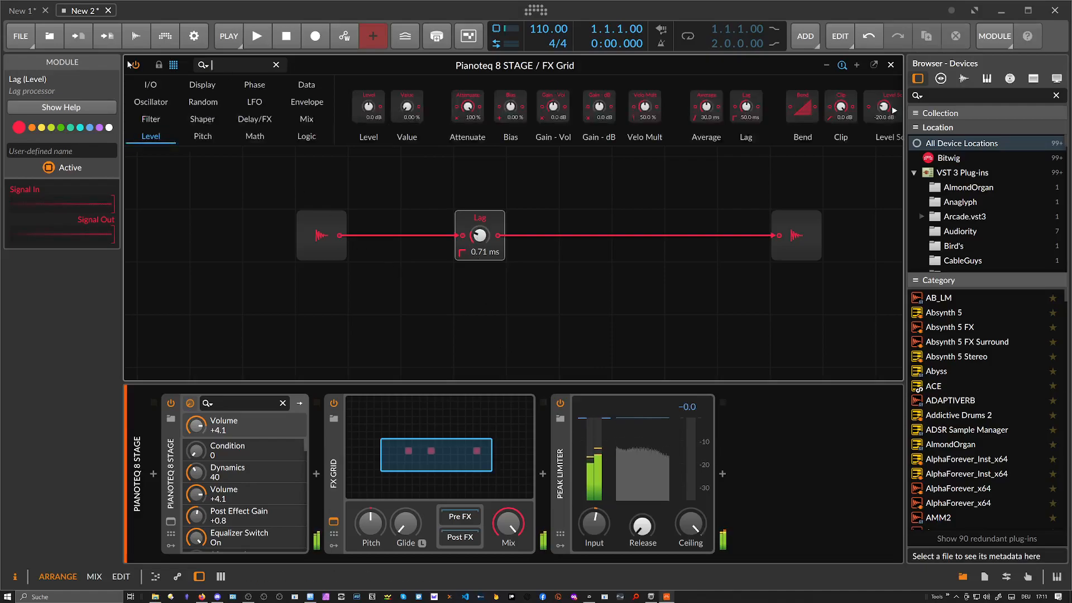
# Vary the Lag time between 0.20 ms and 1.07 ms, settle on 0.73 ms, and move the audio input farther from the Lag
pyautogui.click(479, 237)
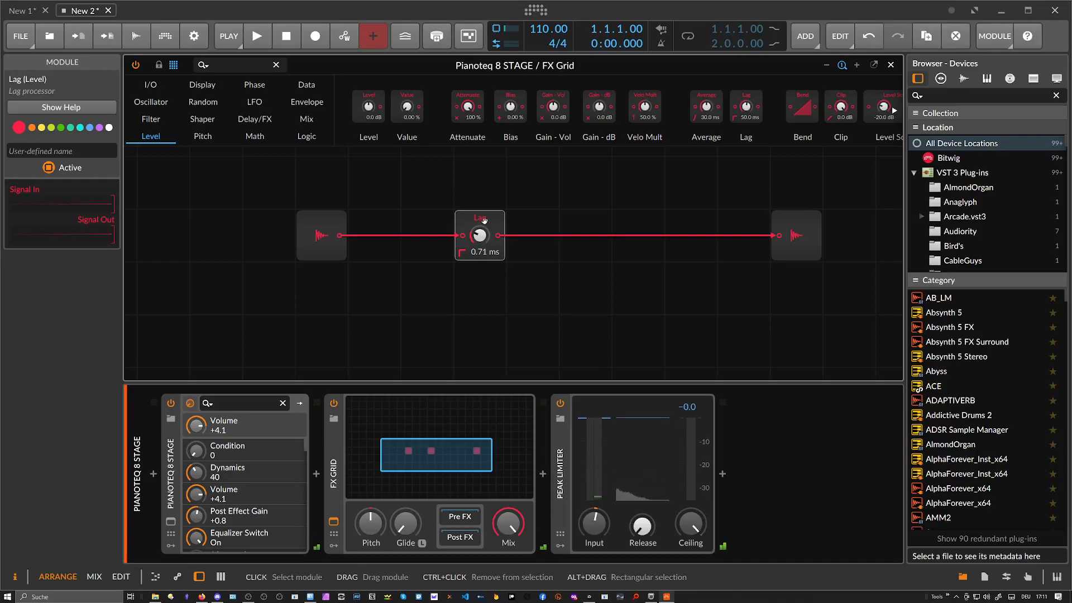
pyautogui.moveTo(482, 235)
pyautogui.mouseDown()
pyautogui.moveTo(482, 176)
pyautogui.moveTo(483, 215)
pyautogui.mouseUp()
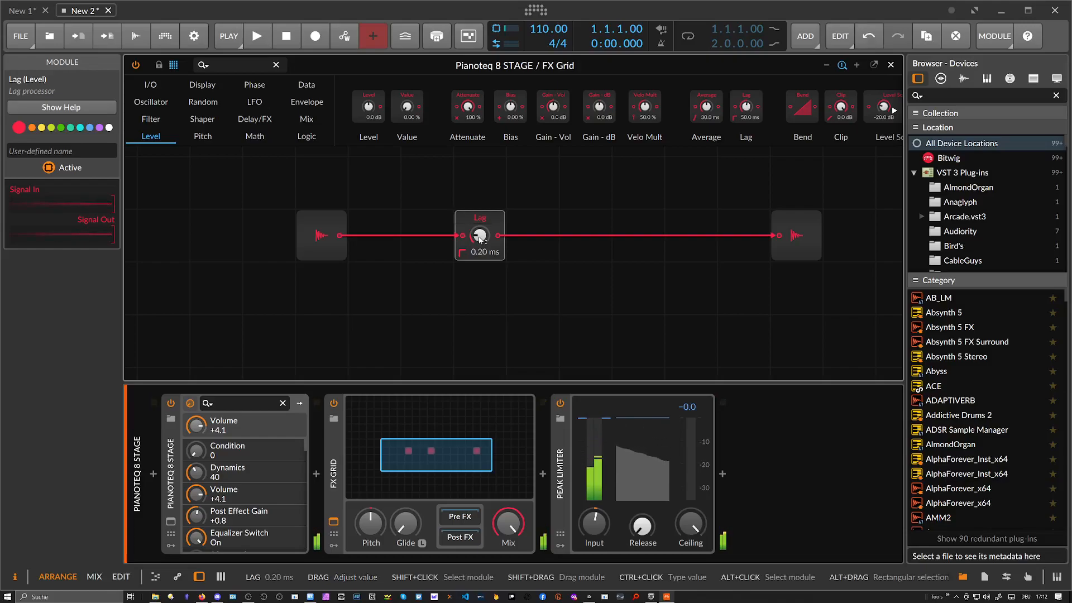
pyautogui.moveTo(481, 234); pyautogui.dragTo(486, 218)
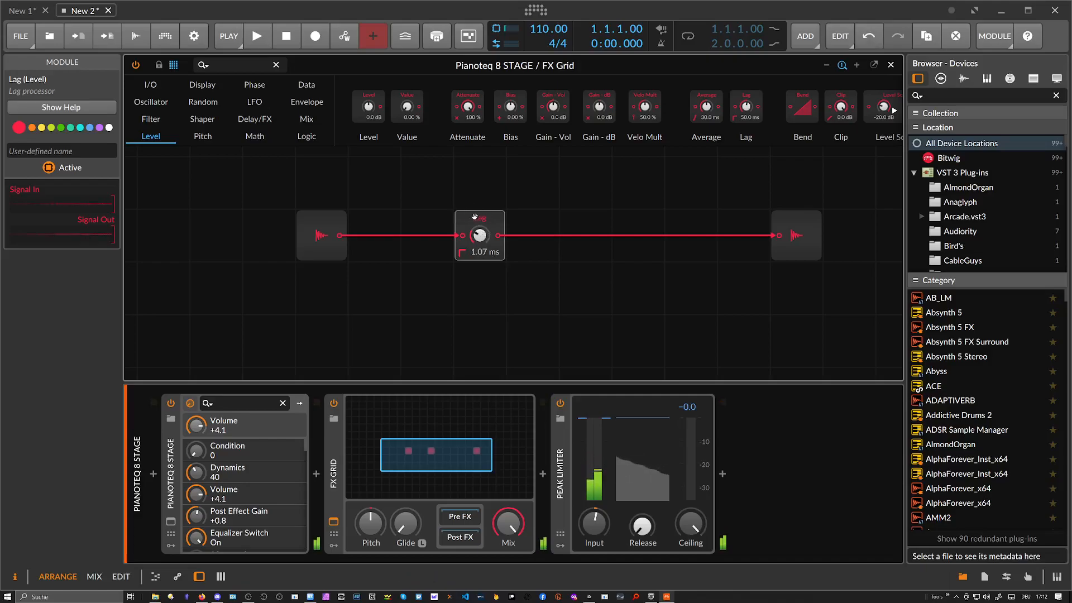
pyautogui.moveTo(319, 235); pyautogui.dragTo(267, 235)
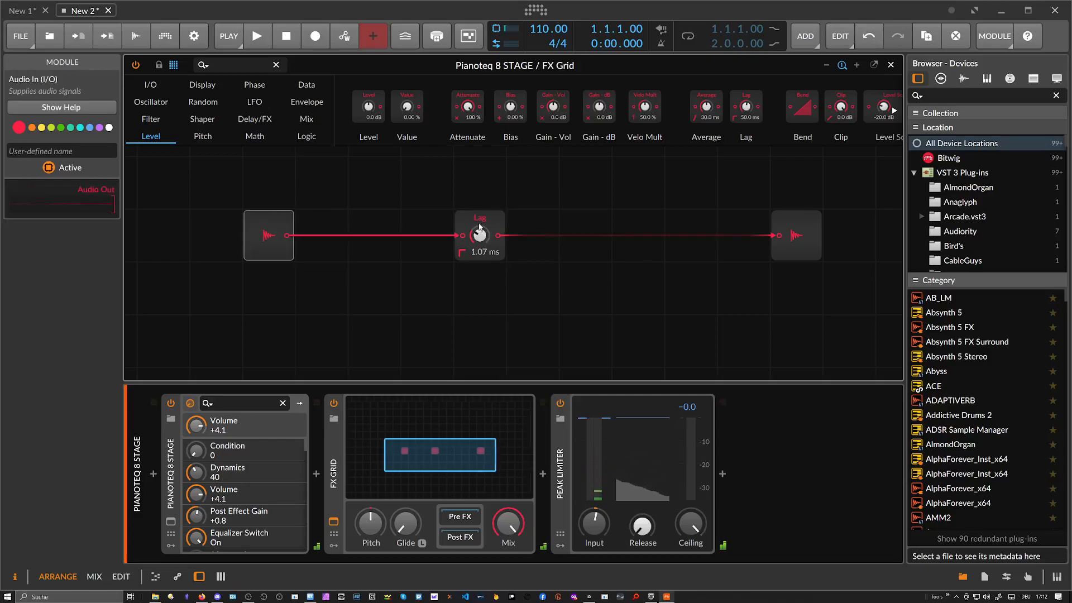
pyautogui.moveTo(479, 235); pyautogui.dragTo(480, 239)
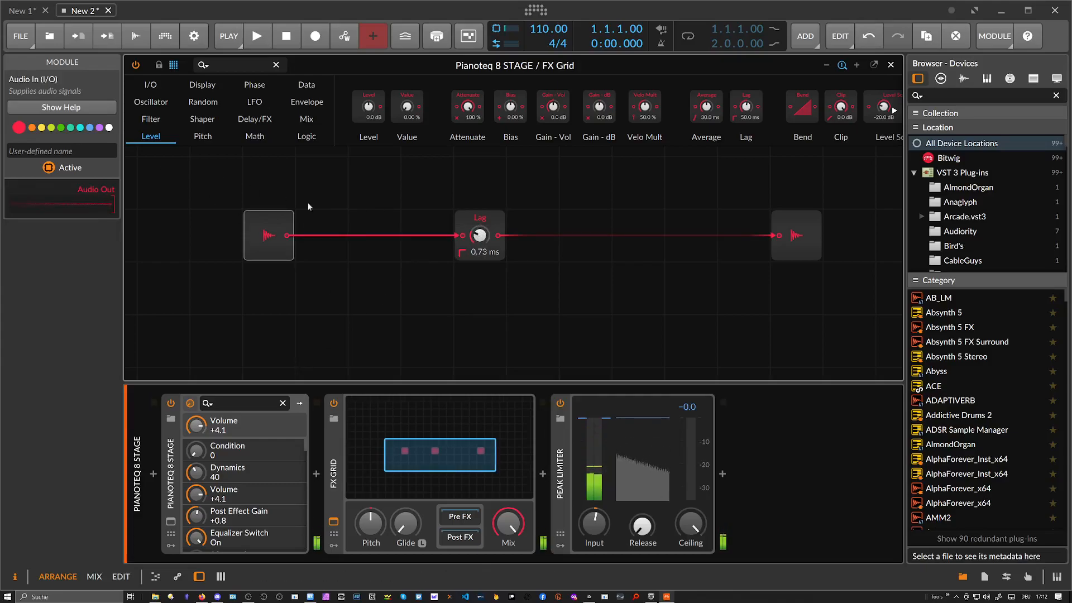
# Move the Lag module closer to the audio input and insert a Delay module after it with a time of 0.00 ms
pyautogui.moveTo(491, 220); pyautogui.dragTo(387, 221)
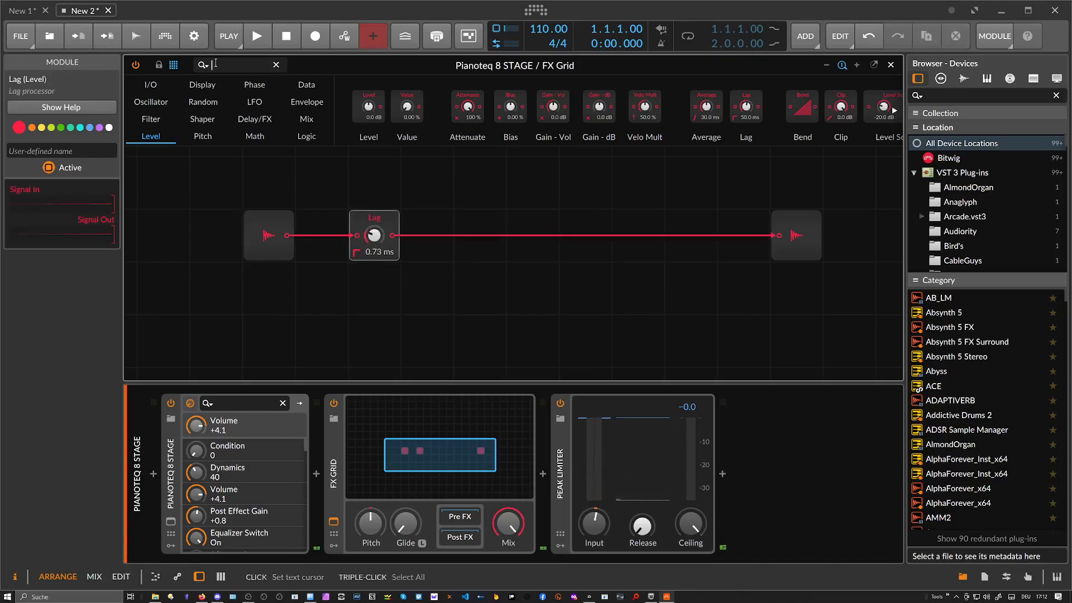
pyautogui.write('delay')
pyautogui.moveTo(155, 109); pyautogui.dragTo(430, 237)
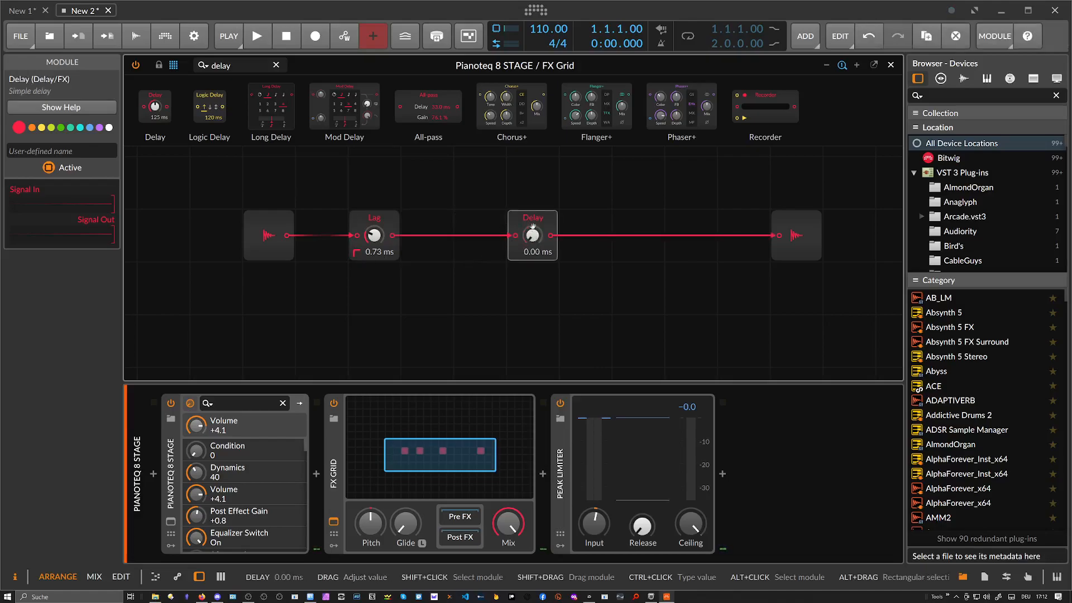
# Add an S/H LFO from the random modules above the signal chain and assign its modulation to the Delay time
pyautogui.click(240, 60)
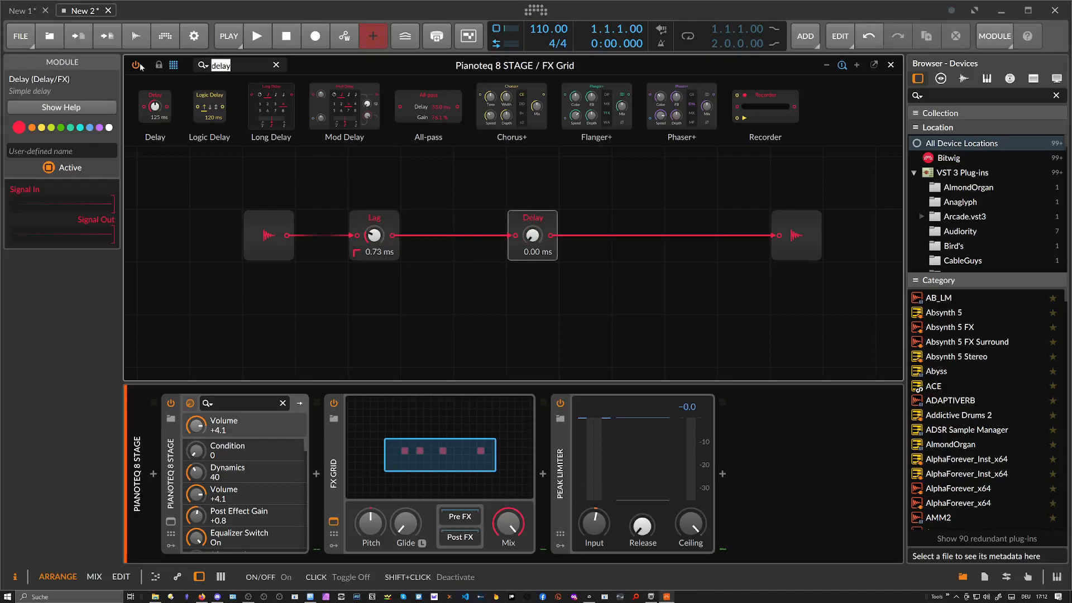
pyautogui.write('rand')
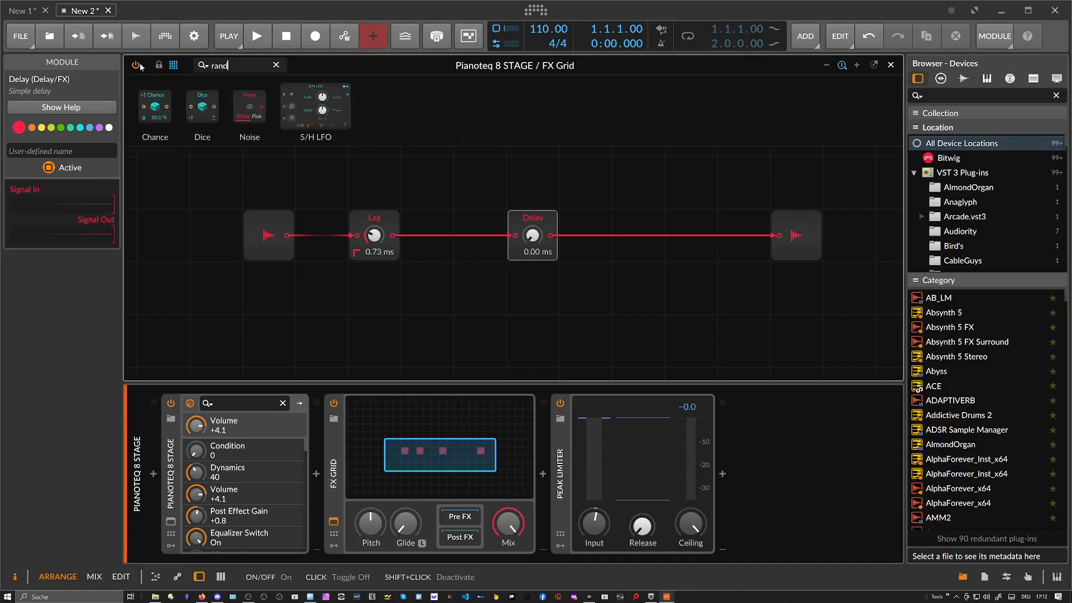
pyautogui.moveTo(373, 137); pyautogui.dragTo(439, 160)
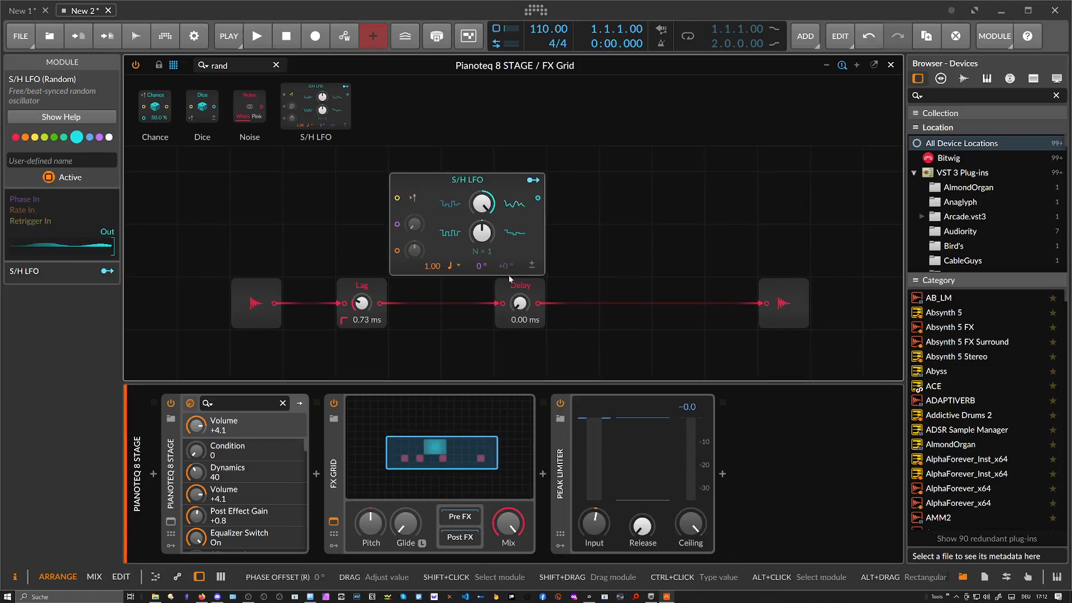
pyautogui.click(533, 180)
pyautogui.moveTo(520, 303); pyautogui.dragTo(520, 302)
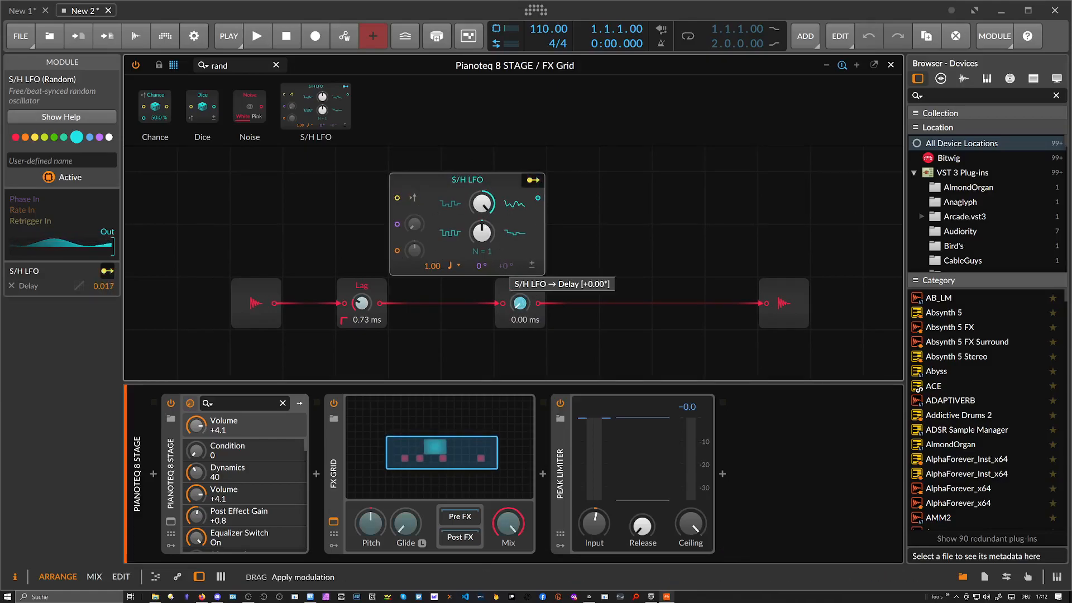
# Switch the S/H LFO's rate to Hertz at 9.13 Hz, fine-tune its Delay modulation, and set the Lag time to 1.43 ms
pyautogui.click(457, 266)
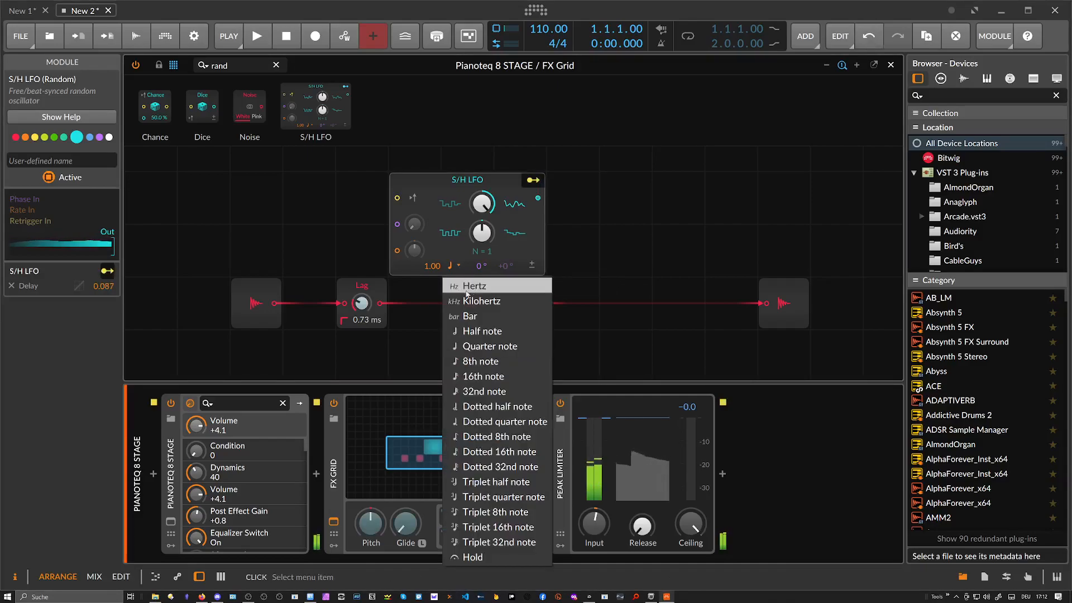
pyautogui.click(463, 291)
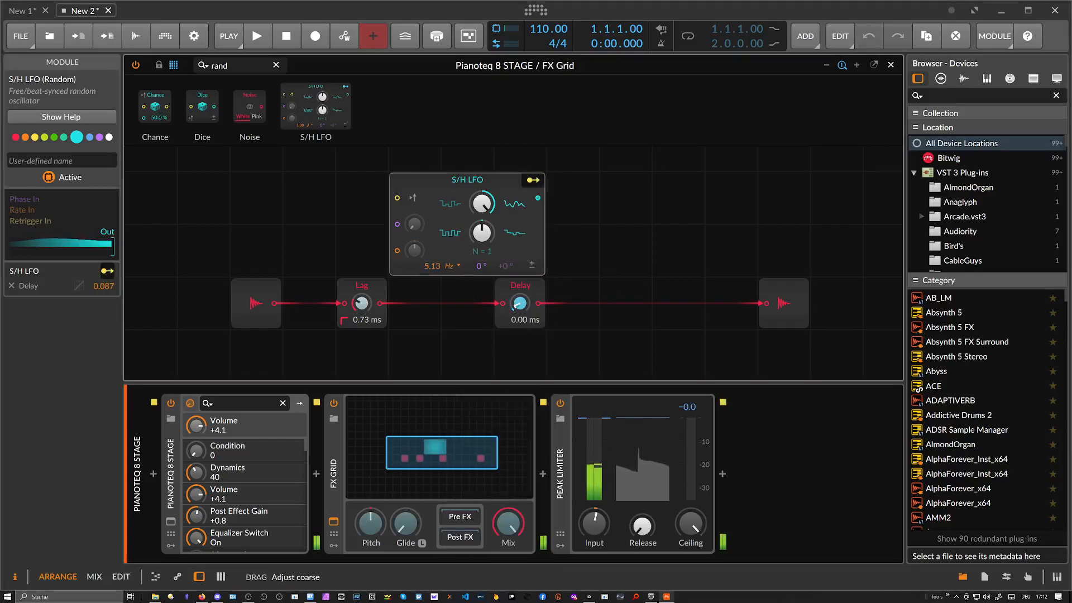
pyautogui.scroll(1, 432, 266)
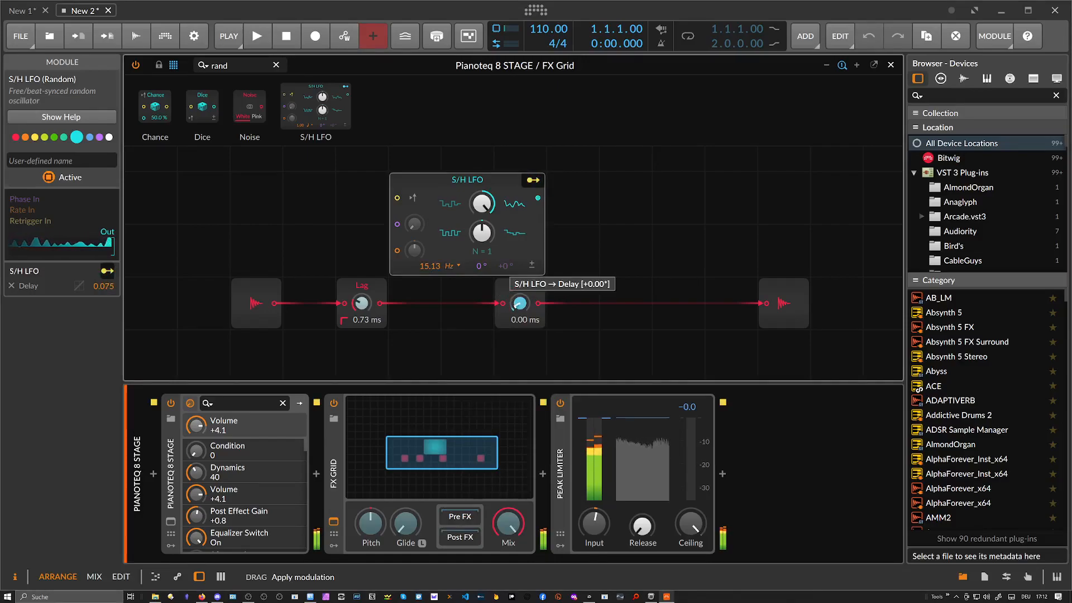
pyautogui.scroll(-1, 433, 266)
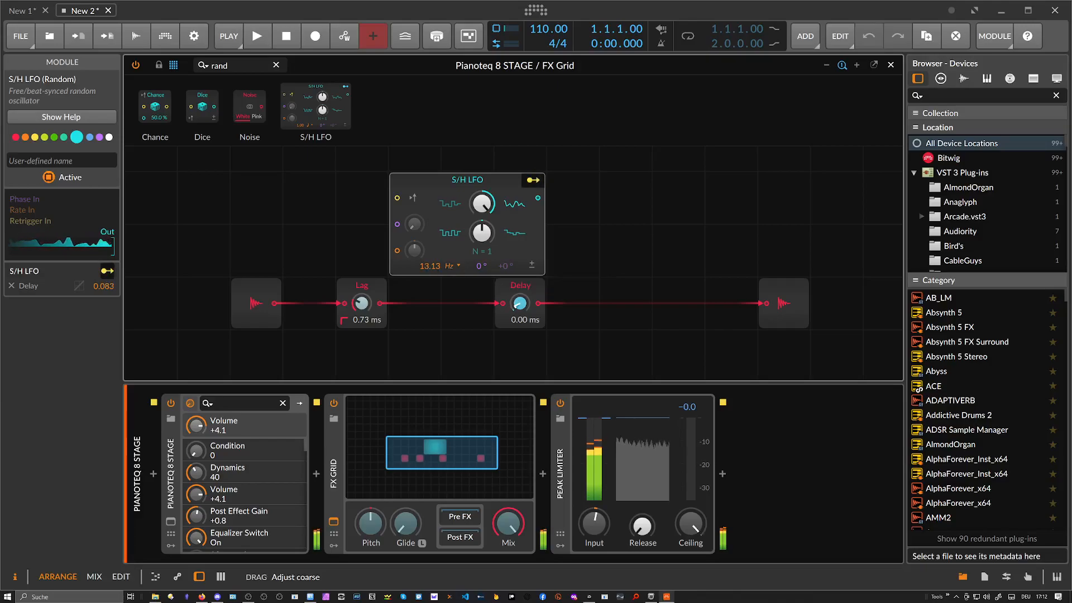
pyautogui.moveTo(520, 304); pyautogui.dragTo(520, 298)
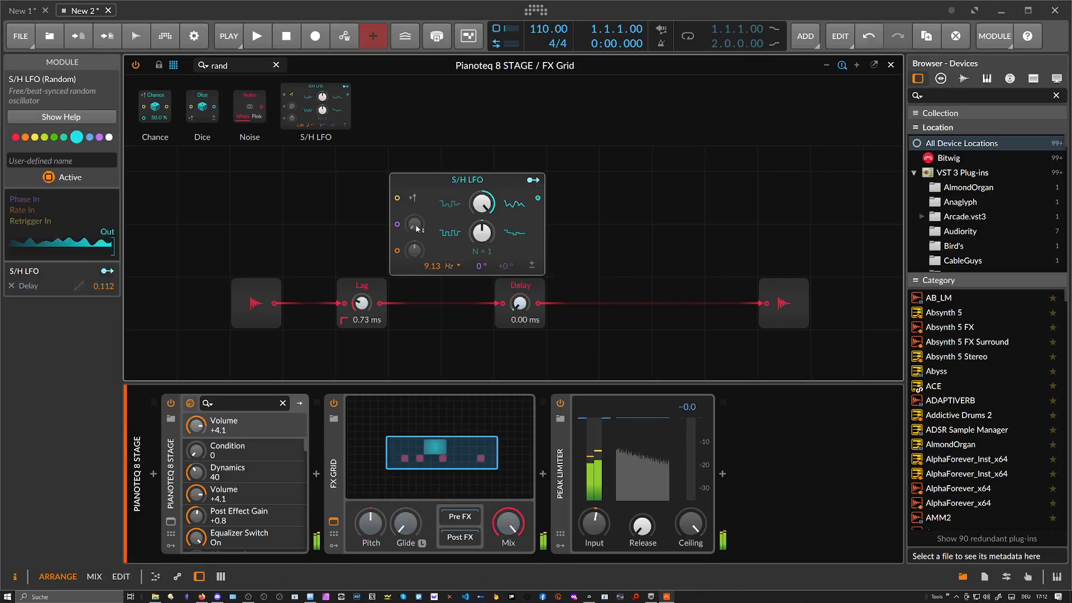
pyautogui.moveTo(367, 300); pyautogui.dragTo(365, 303)
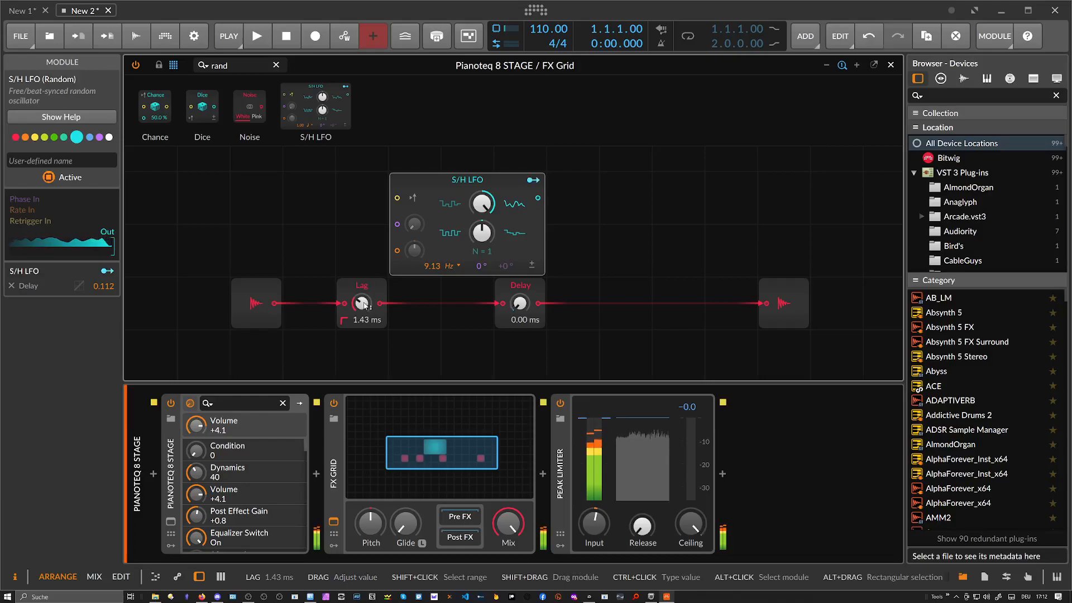
# Search the modules for noise and place a Noise module below the signal chain, between the Lag and the Delay
pyautogui.click(254, 65)
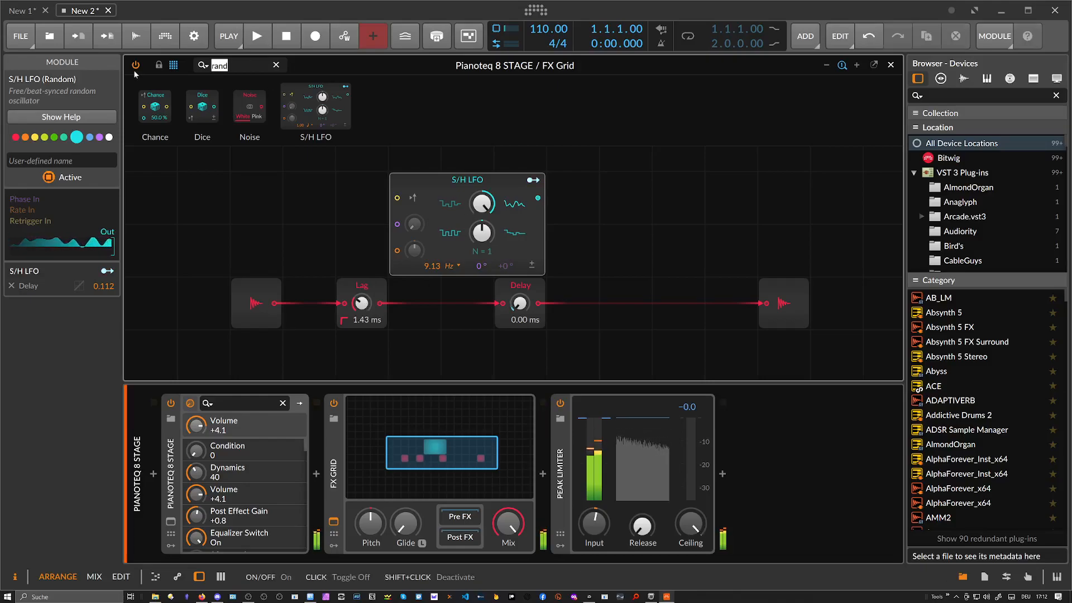
pyautogui.press('BackSpace')
pyautogui.press('BackSpace')
pyautogui.press('BackSpace')
pyautogui.press('BackSpace')
pyautogui.write('nouse')
pyautogui.press('BackSpace')
pyautogui.press('BackSpace')
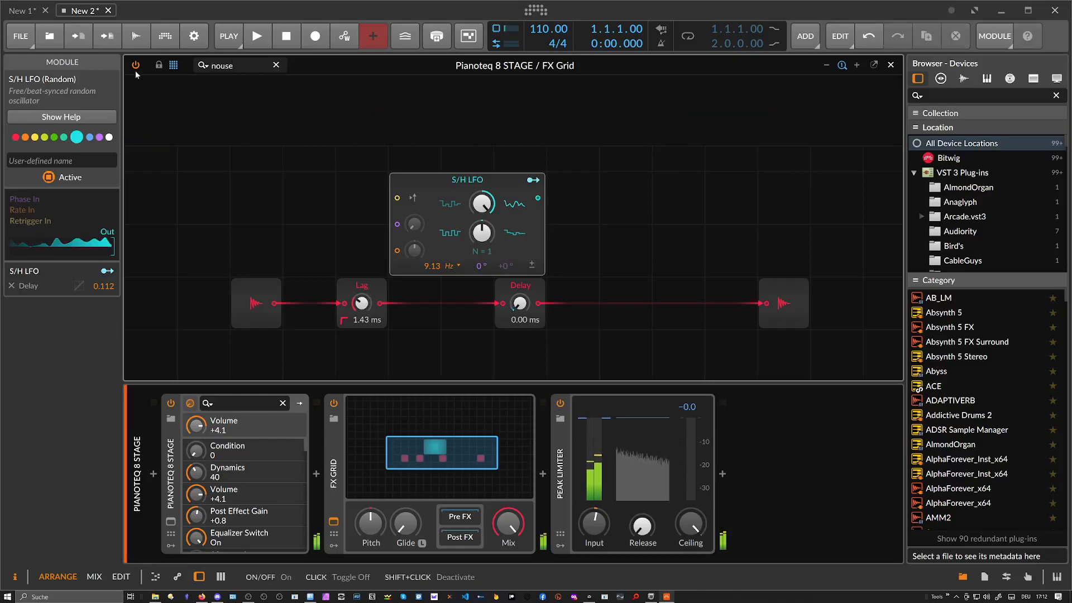
pyautogui.press('BackSpace')
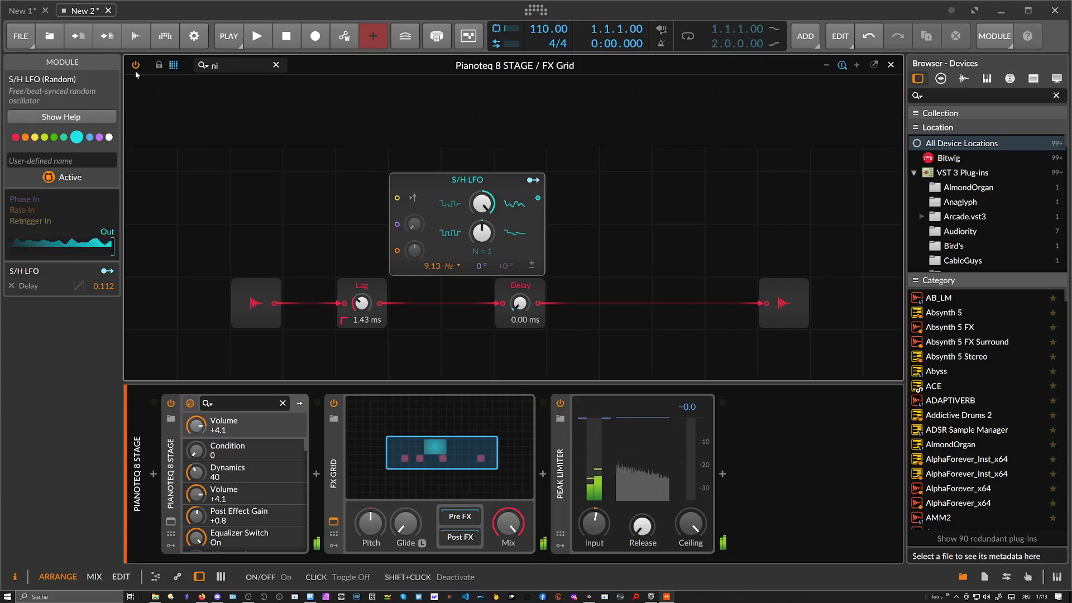
pyautogui.write('ie')
pyautogui.press('BackSpace')
pyautogui.write('se')
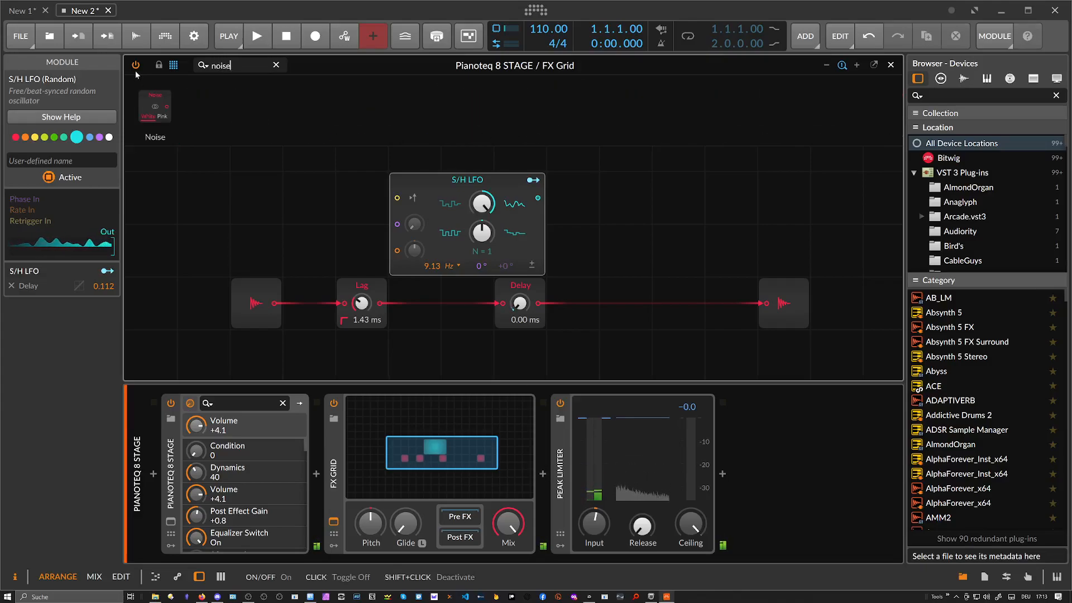
pyautogui.rightClick(135, 70)
pyautogui.click(335, 169)
pyautogui.moveTo(156, 106); pyautogui.dragTo(426, 355)
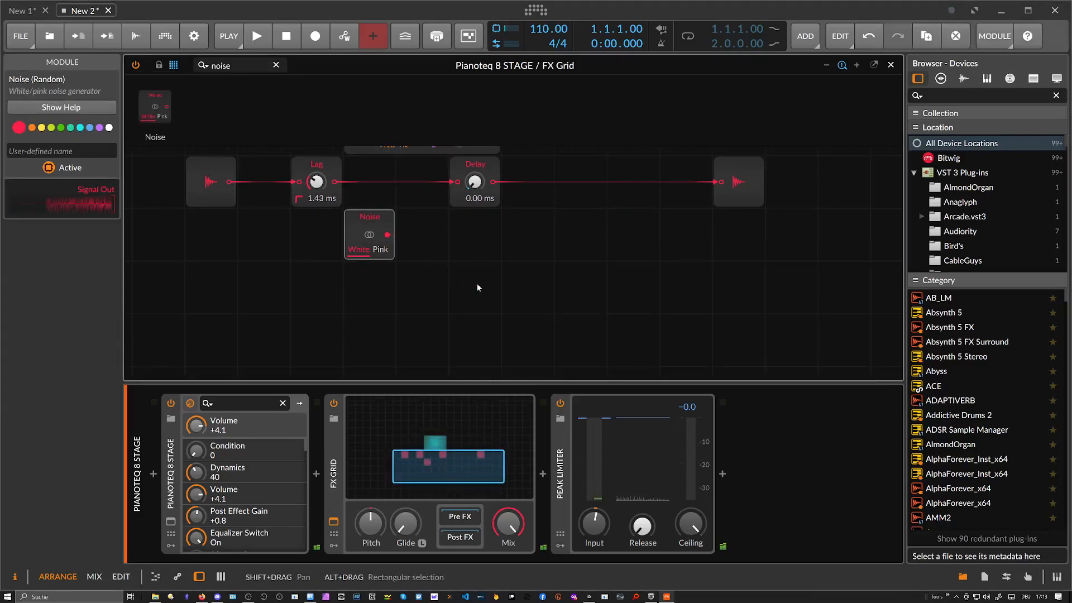
pyautogui.moveTo(371, 240); pyautogui.dragTo(418, 243)
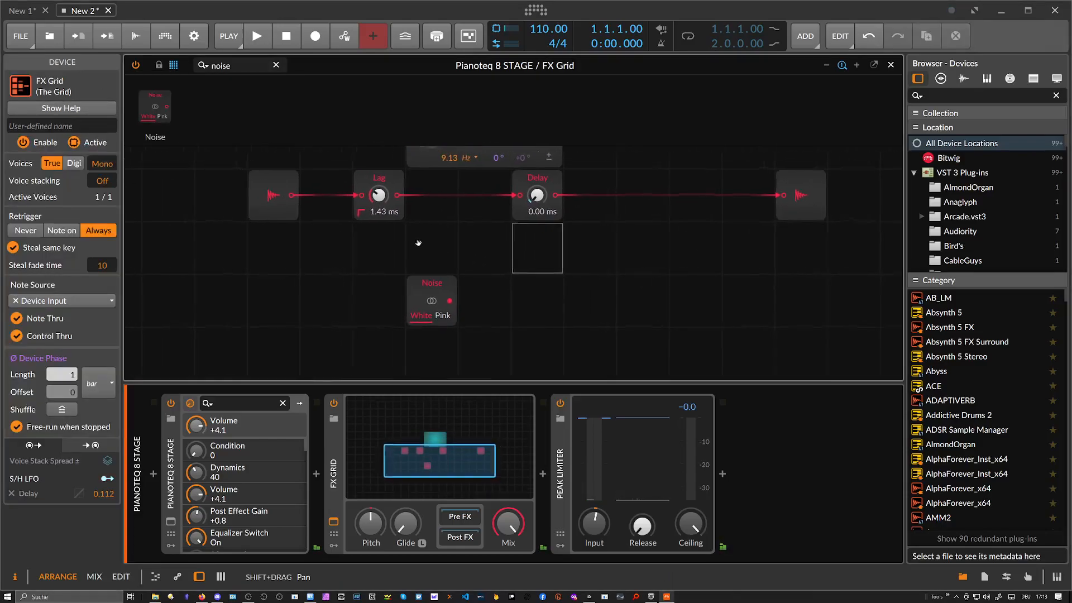
# Duplicate the Noise module and set the upper one to Pink and the lower one to White
pyautogui.click(459, 285)
pyautogui.hotkey('ctrl', 'd')
pyautogui.scroll(-2, 467, 339)
pyautogui.click(455, 321)
pyautogui.click(453, 266)
pyautogui.click(424, 309)
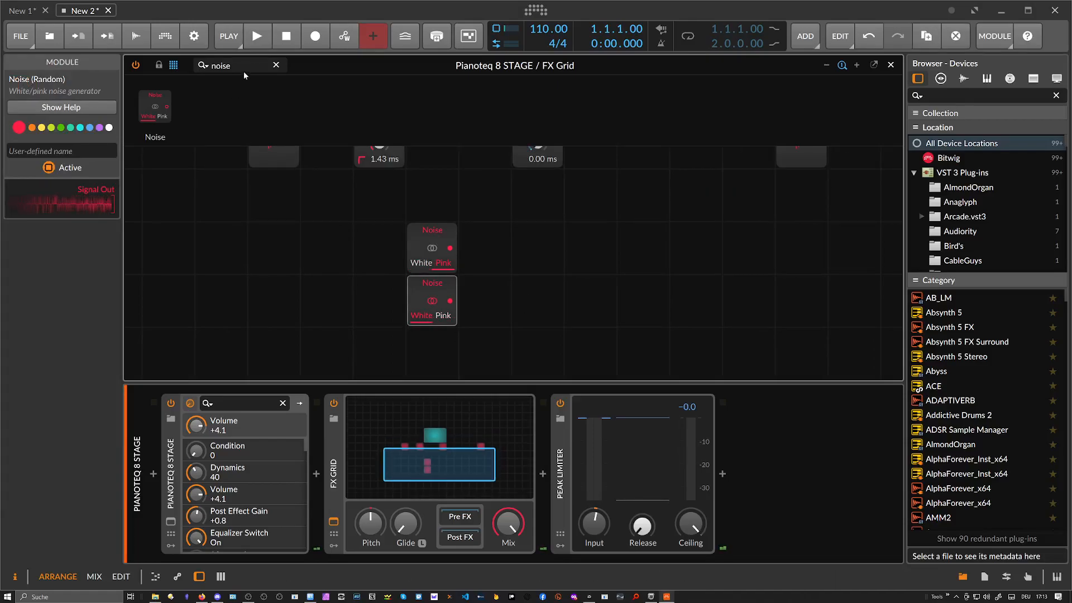
# Feed both Noise modules into a Multiply module and route its output through an Attenuate module set to 8.29 %
pyautogui.write('mul')
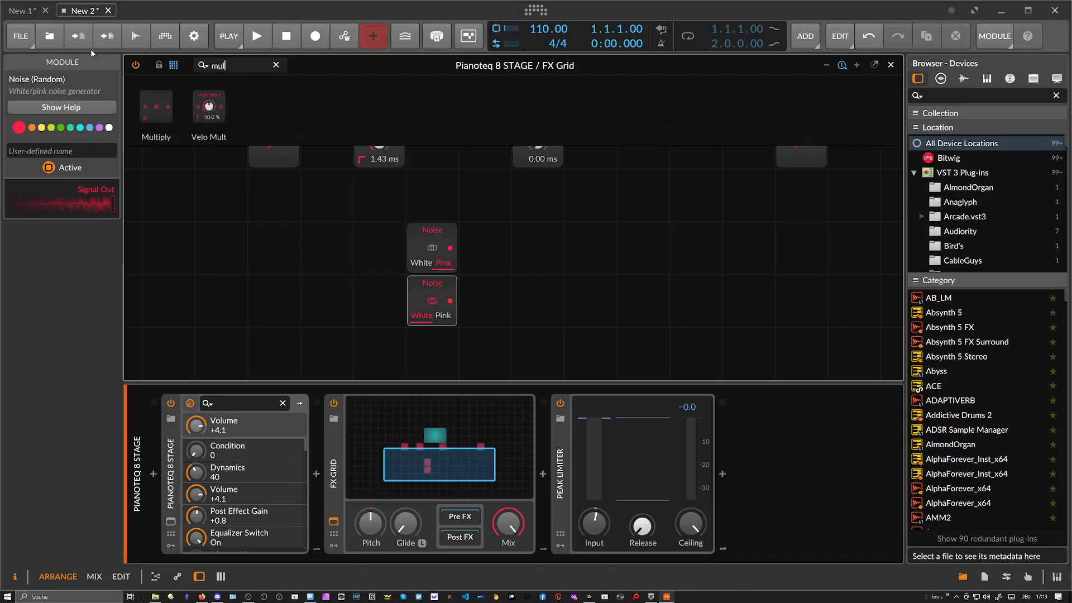
pyautogui.moveTo(141, 99); pyautogui.dragTo(450, 250)
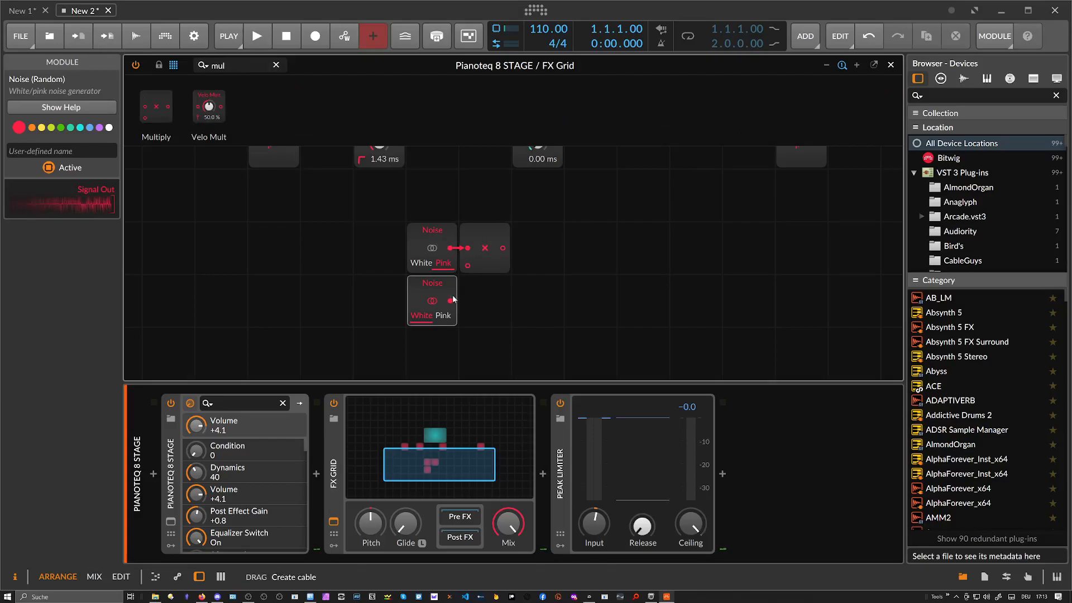
pyautogui.doubleClick(235, 64)
pyautogui.write('att')
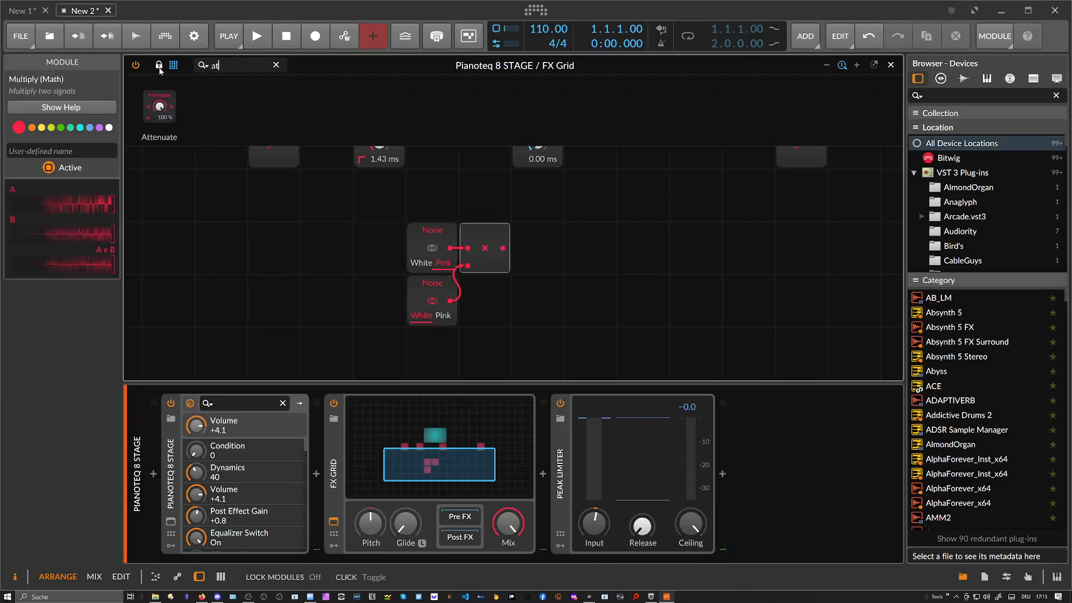
pyautogui.doubleClick(503, 249)
pyautogui.moveTo(537, 248); pyautogui.dragTo(538, 263)
# Insert a Blend module between the audio input and the Lag, cable the attenuated noise into its second input, and set it to 88:12
pyautogui.write('blend')
pyautogui.moveTo(155, 106); pyautogui.dragTo(453, 192)
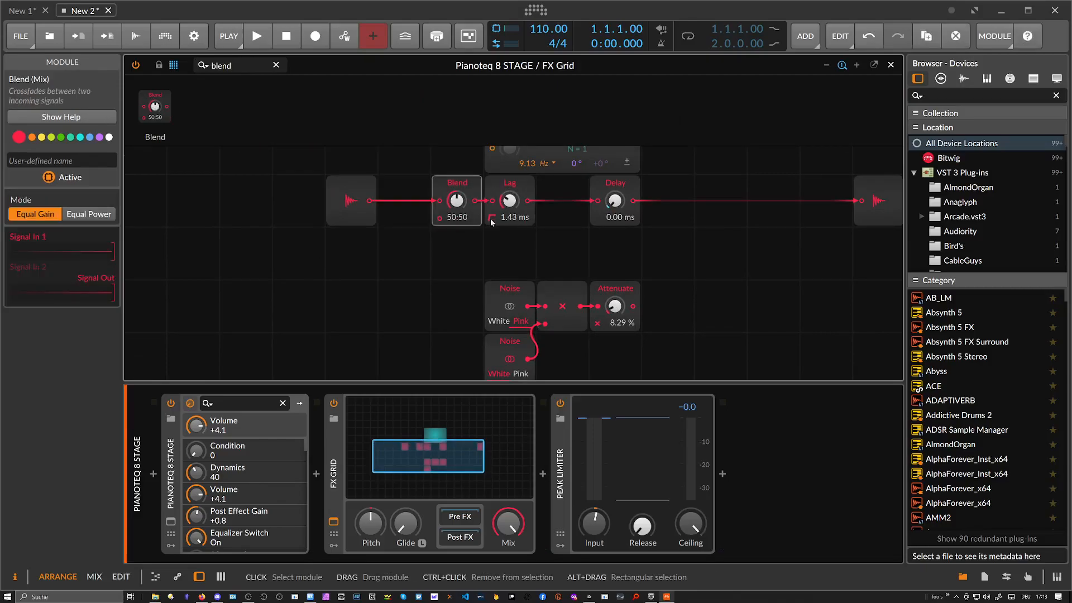
pyautogui.moveTo(633, 306); pyautogui.dragTo(457, 193)
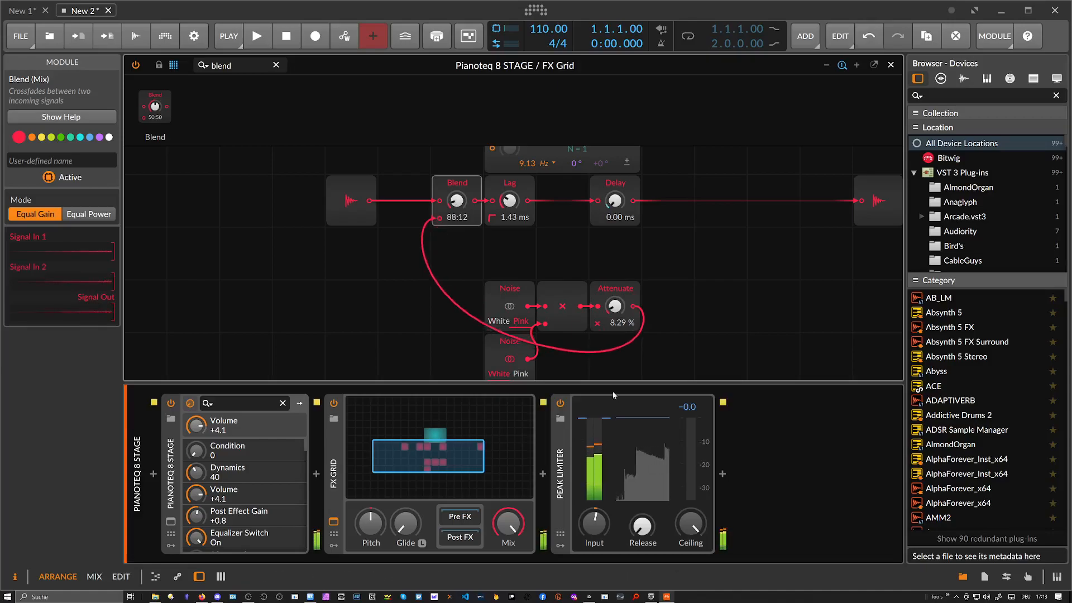
# Raise the Peak Limiter's input and rebalance the noise with Lag at 1.14 ms, Attenuate at 16.9 % and Blend at 89:11
pyautogui.moveTo(594, 523); pyautogui.dragTo(594, 511)
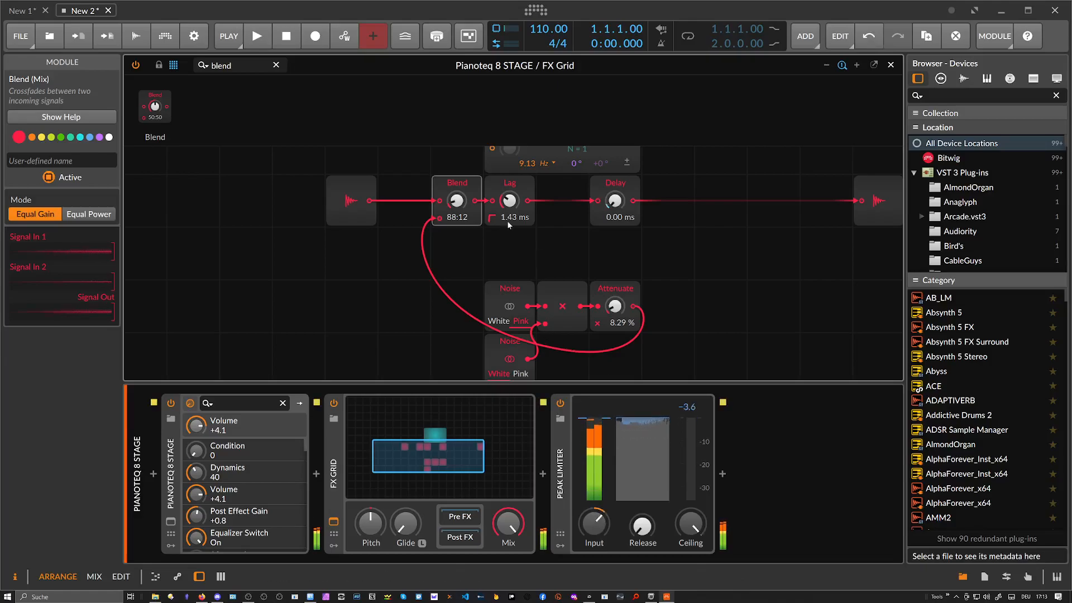
pyautogui.moveTo(514, 206)
pyautogui.mouseDown()
pyautogui.moveTo(514, 197)
pyautogui.moveTo(514, 206)
pyautogui.mouseUp()
pyautogui.moveTo(615, 306); pyautogui.dragTo(615, 301)
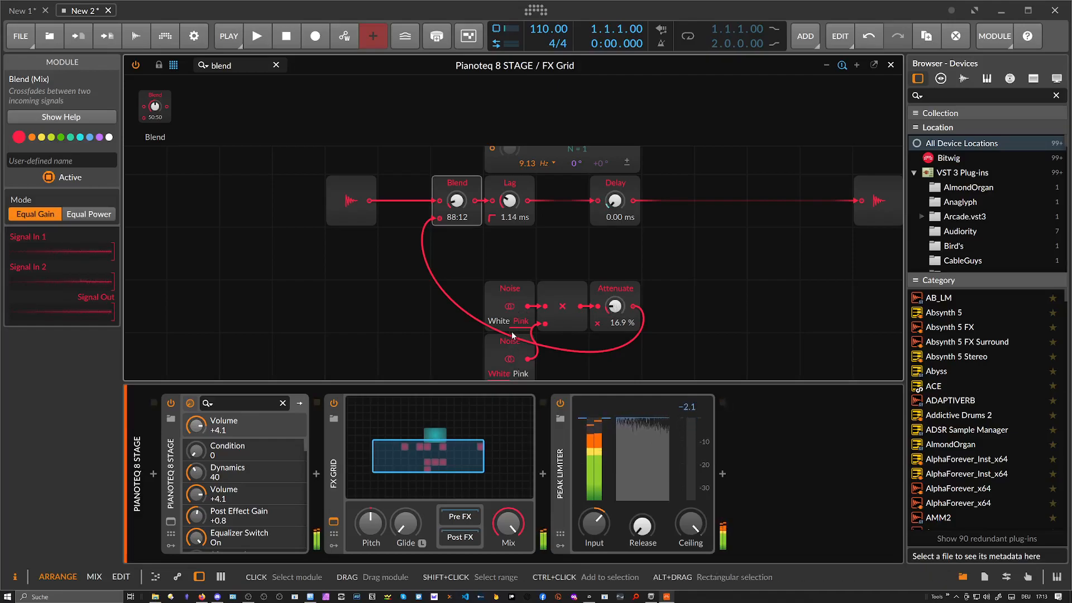
pyautogui.moveTo(457, 200); pyautogui.dragTo(457, 197)
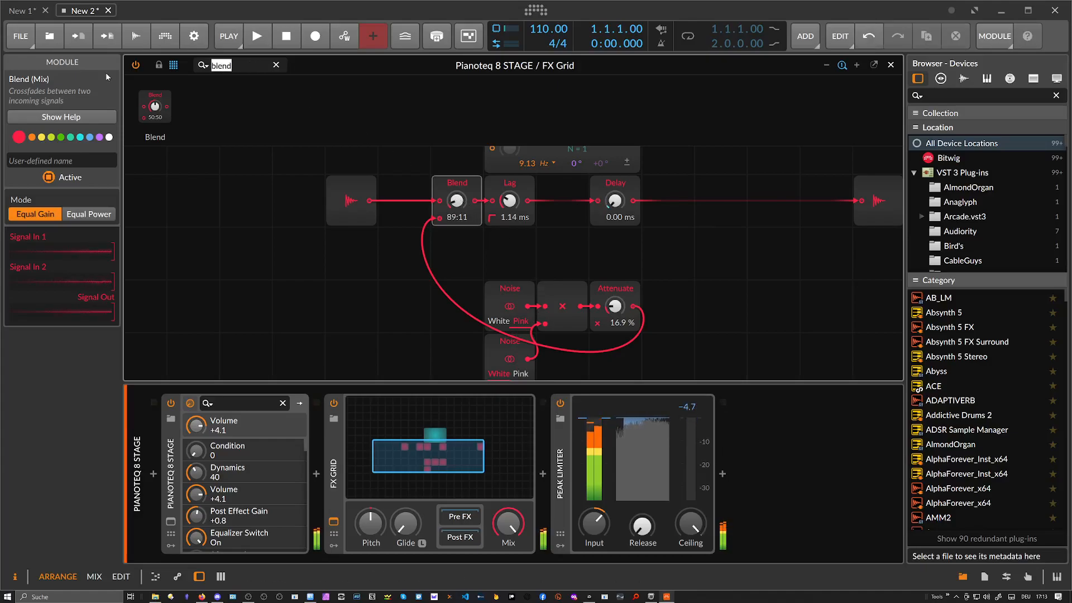
# Insert a High-pass at 482 Hz and a Low-pass at 1.27 kHz after the Attenuate module in the noise path
pyautogui.write('high')
pyautogui.moveTo(159, 106); pyautogui.dragTo(651, 313)
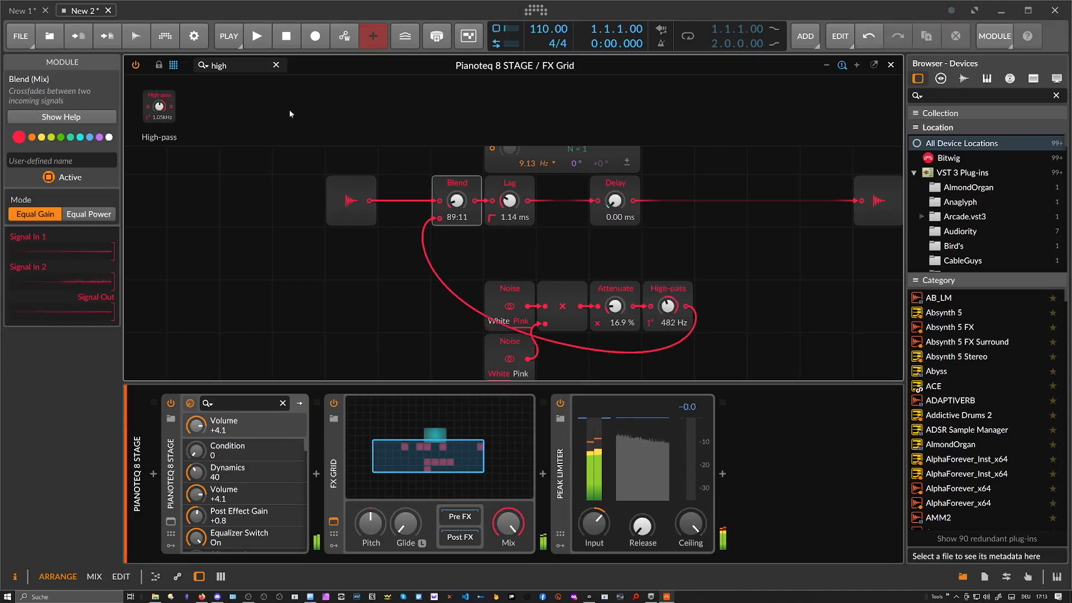
pyautogui.write('low')
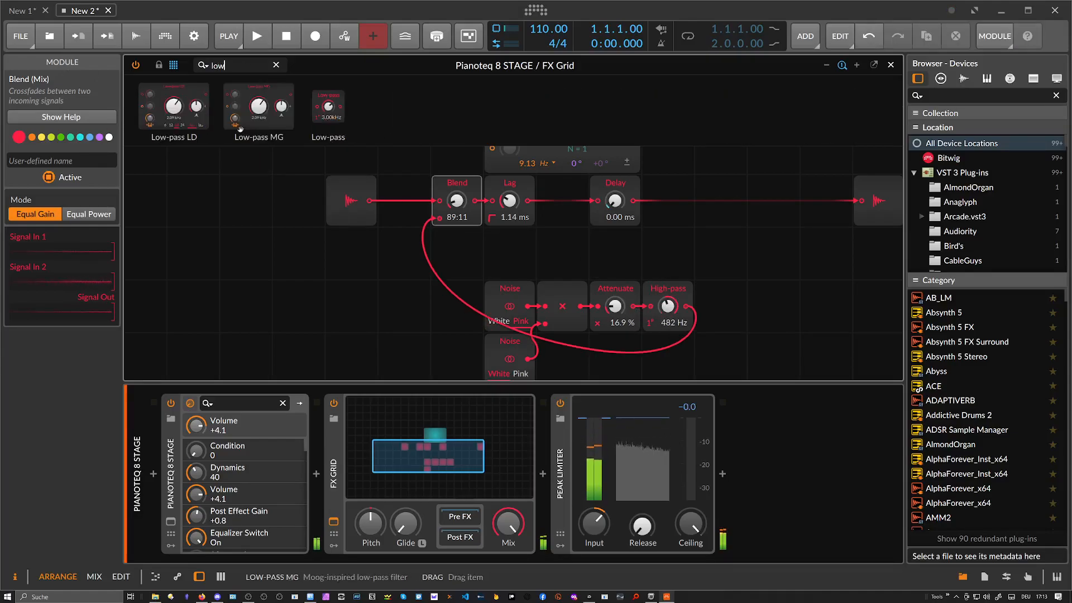
pyautogui.moveTo(395, 149); pyautogui.dragTo(720, 315)
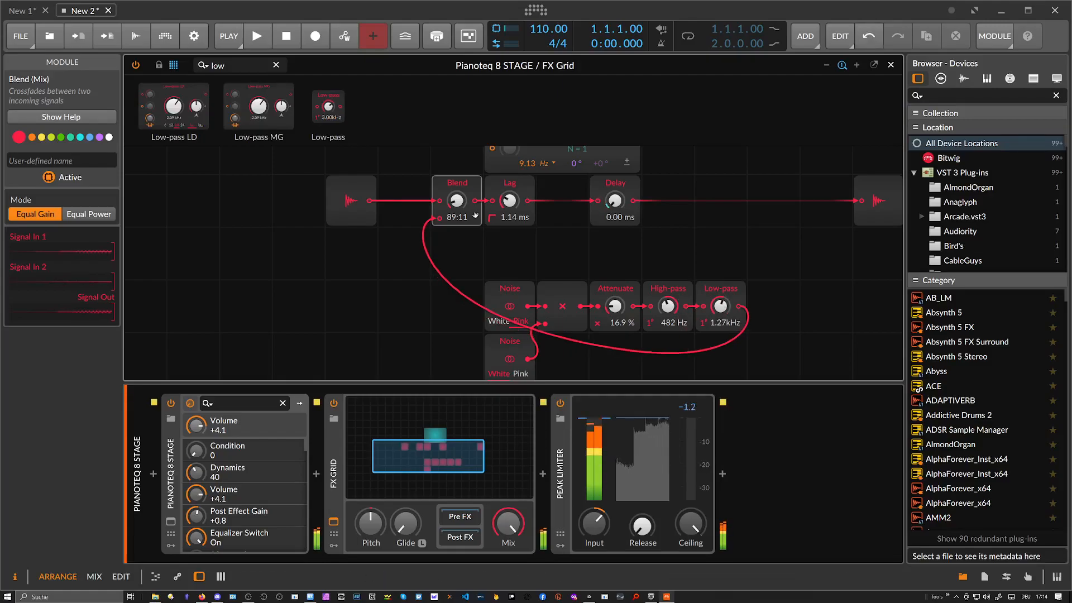
# Replace the Blend module with AM/RM, set its amount to about 42 % and raise the noise path's Attenuate to 52.6 %
pyautogui.rightClick(465, 187)
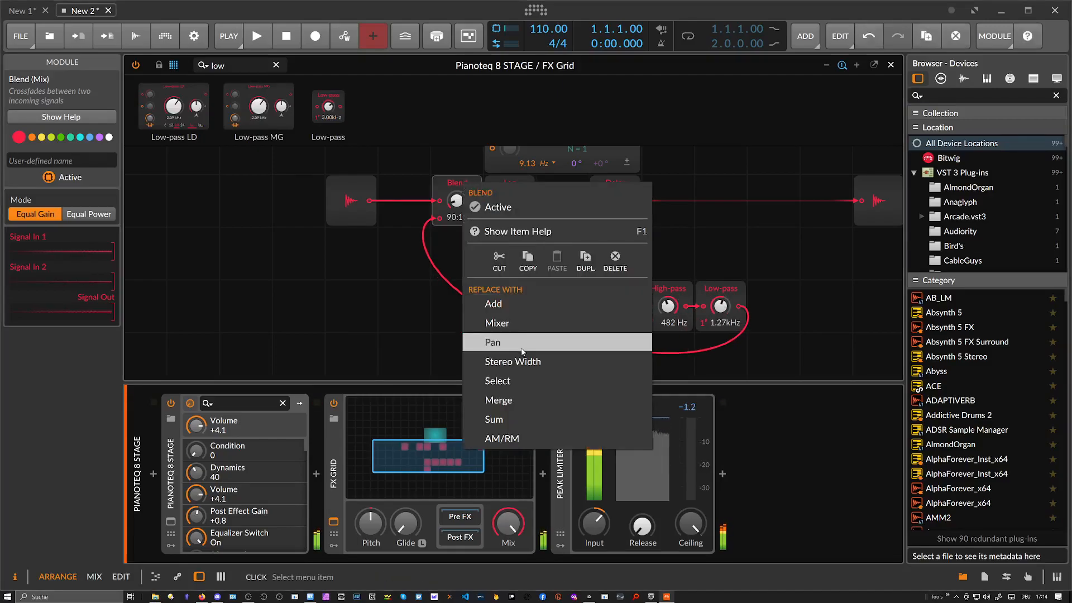
pyautogui.click(508, 442)
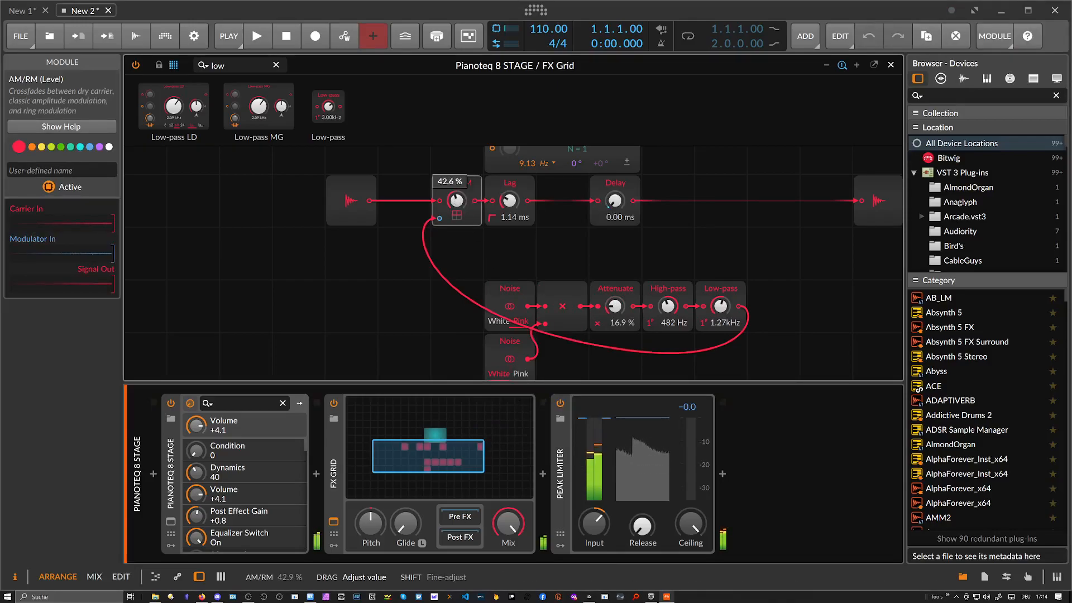
pyautogui.moveTo(456, 201); pyautogui.dragTo(457, 213)
pyautogui.moveTo(615, 306); pyautogui.dragTo(615, 281)
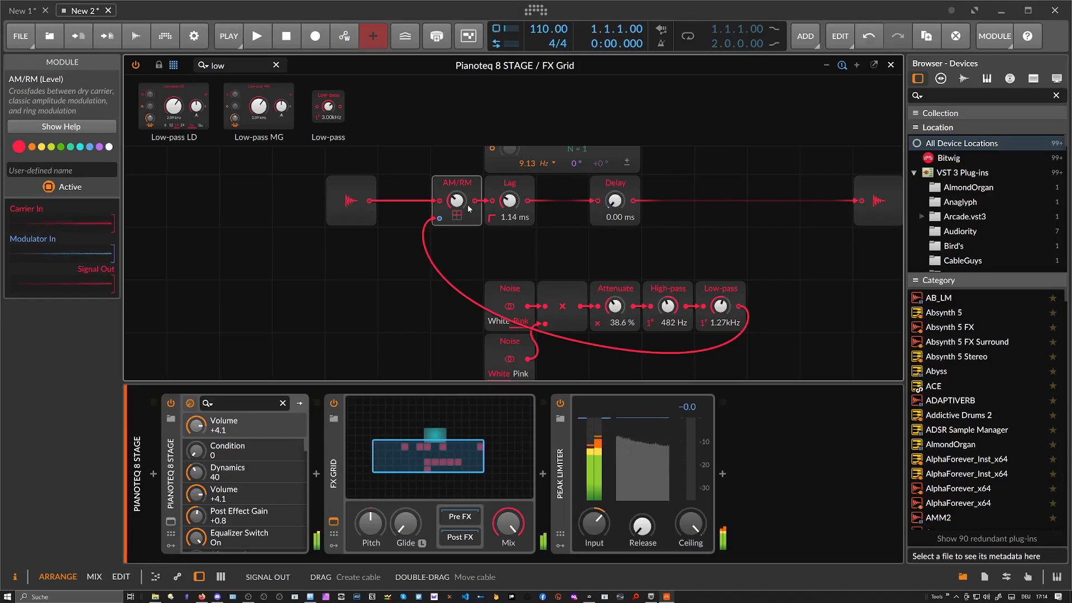
pyautogui.moveTo(467, 203); pyautogui.dragTo(467, 210)
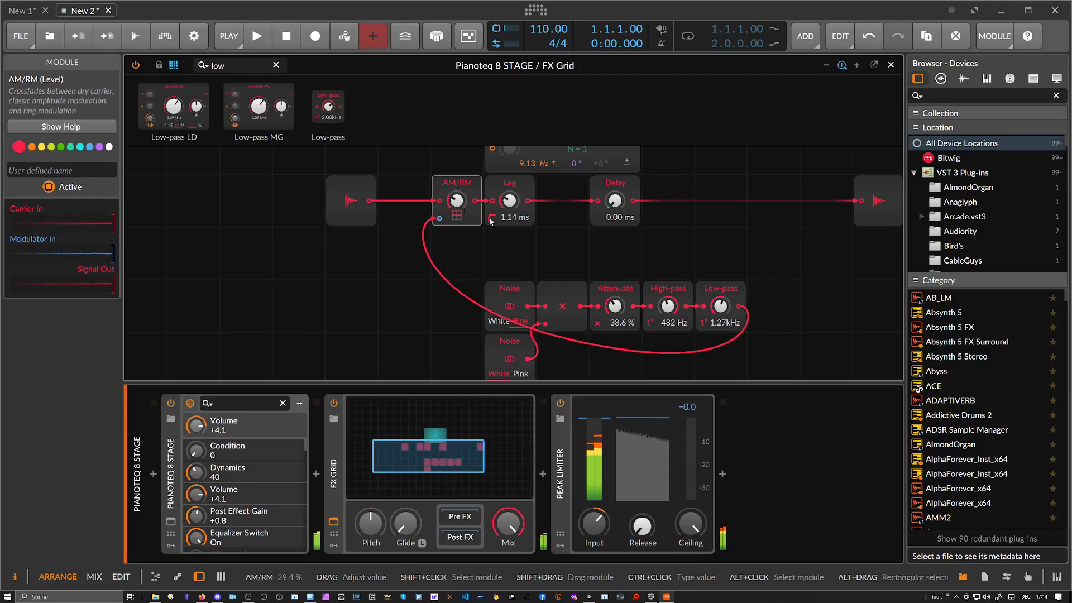
pyautogui.moveTo(481, 217); pyautogui.dragTo(481, 219)
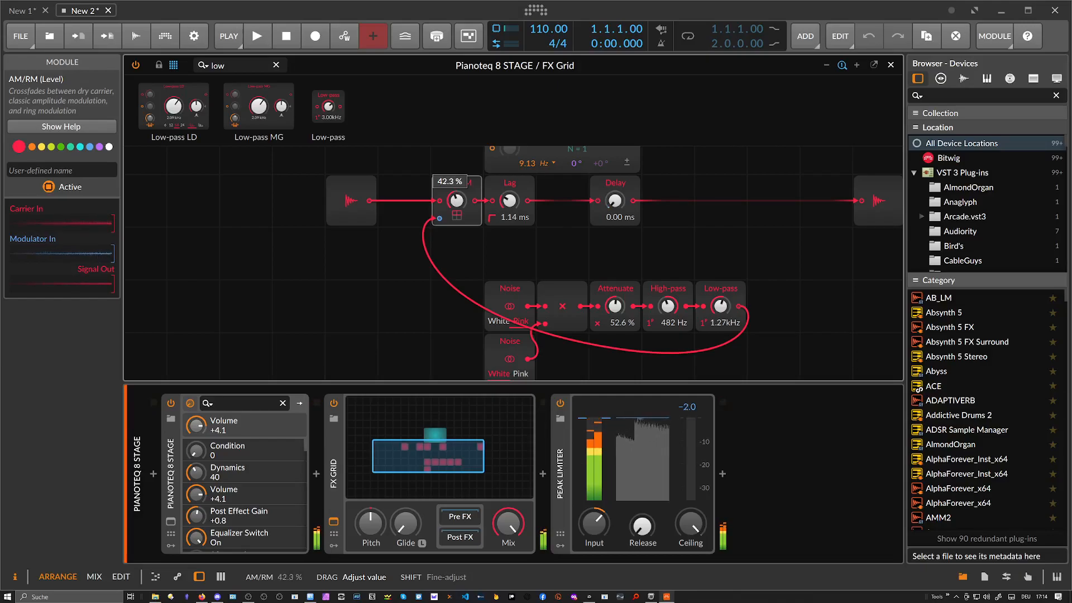
# Rebalance the filtered noise with Lag at 2.51 ms, the noise High-pass at 3.06 kHz and Attenuate at 32.3 %, fine-tuning the AM/RM amount
pyautogui.moveTo(509, 200); pyautogui.dragTo(457, 205)
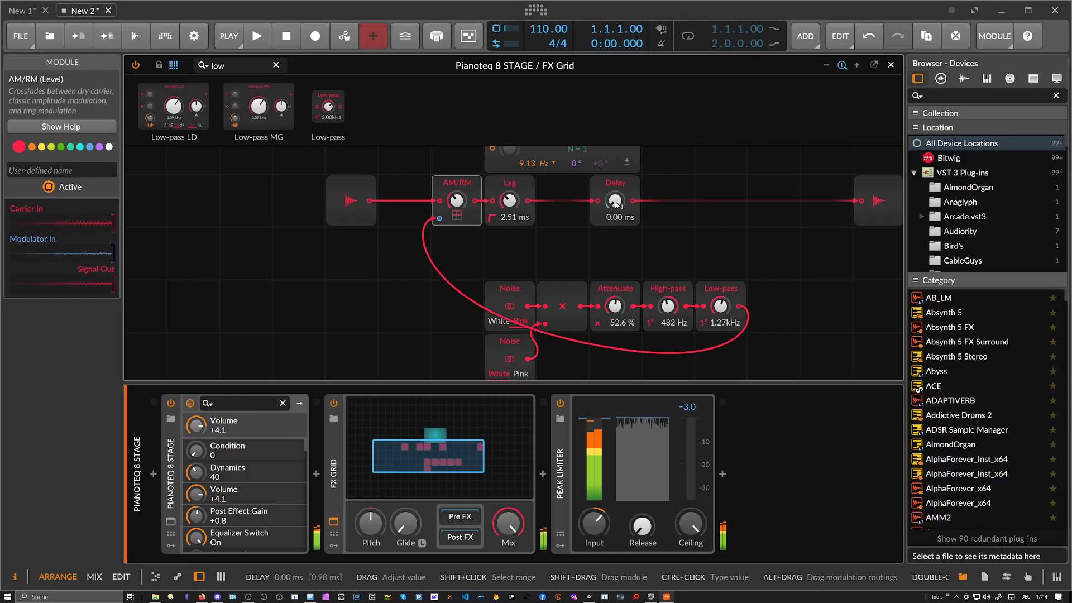
pyautogui.moveTo(668, 303); pyautogui.dragTo(668, 272)
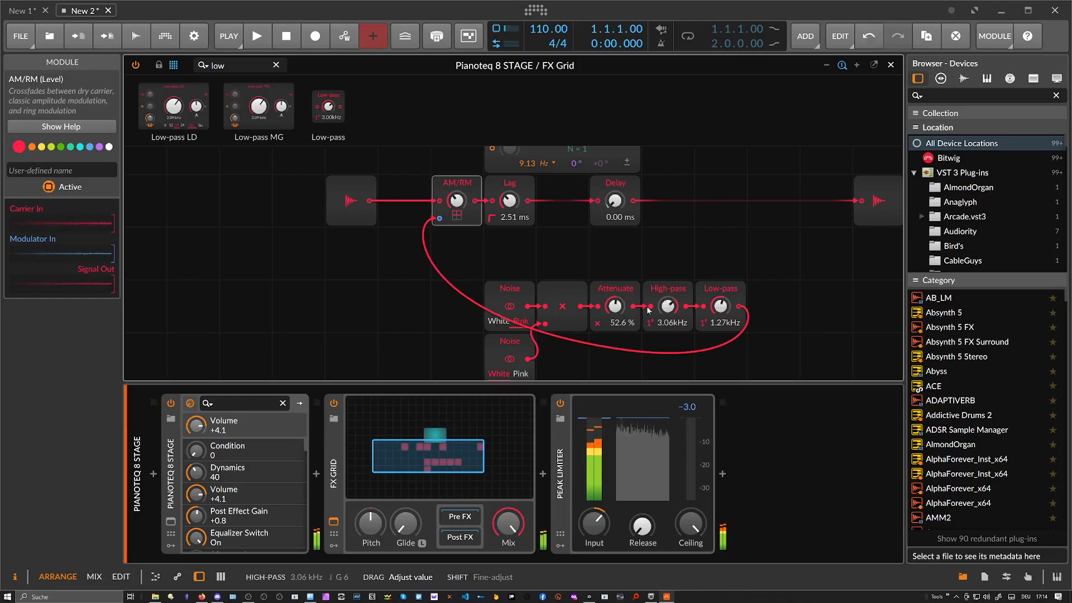
pyautogui.moveTo(614, 309); pyautogui.dragTo(615, 321)
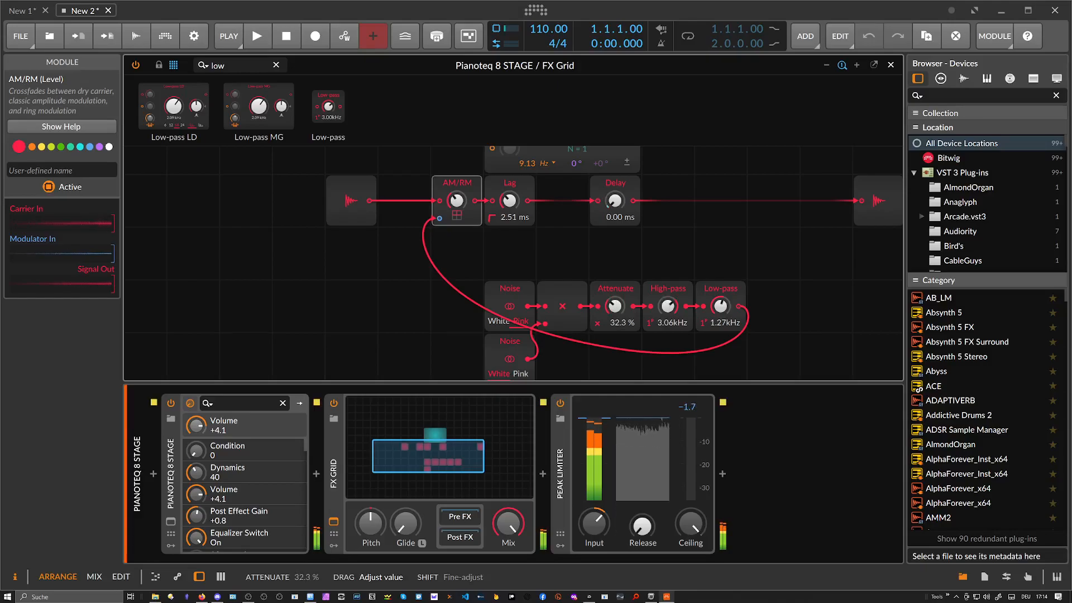
pyautogui.moveTo(457, 201); pyautogui.dragTo(462, 206)
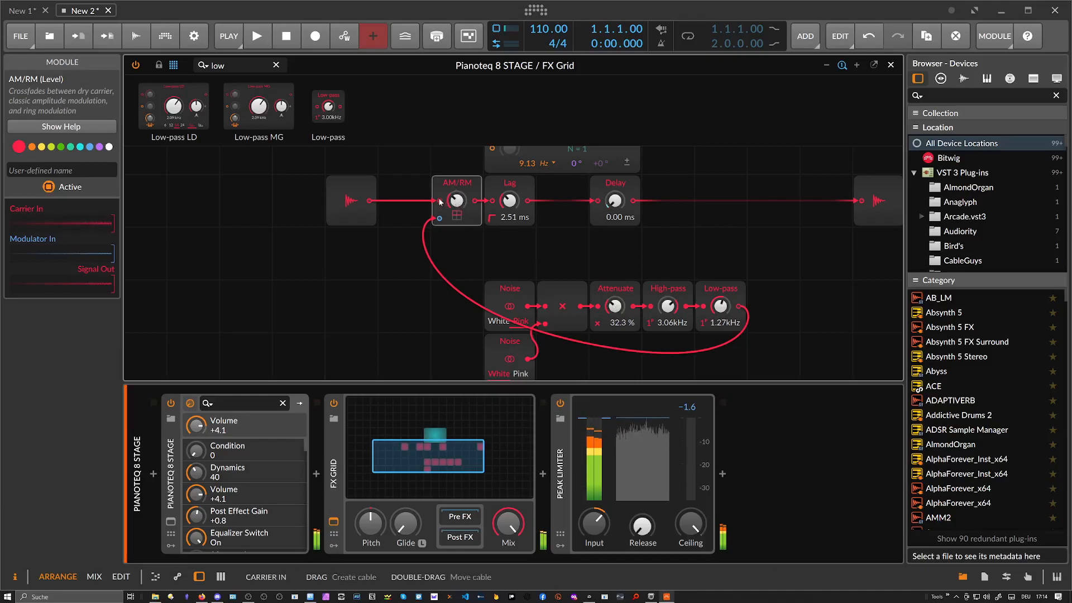
# Insert a High-pass at 75.9 Hz and a Low-pass at 3.60 kHz between the Delay and the audio output
pyautogui.moveTo(226, 70); pyautogui.dragTo(129, 62)
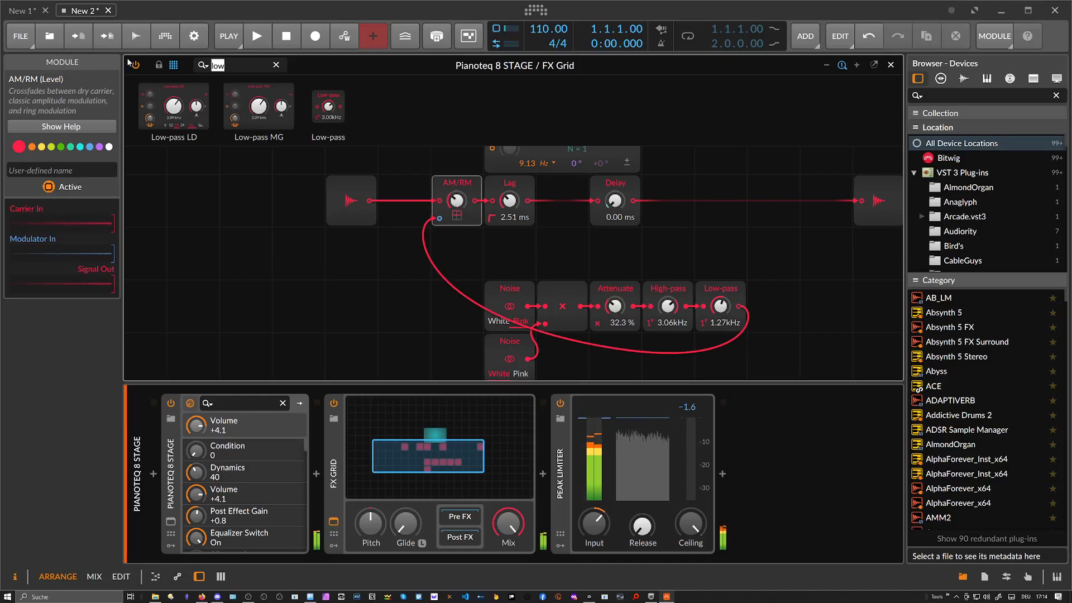
pyautogui.write('low')
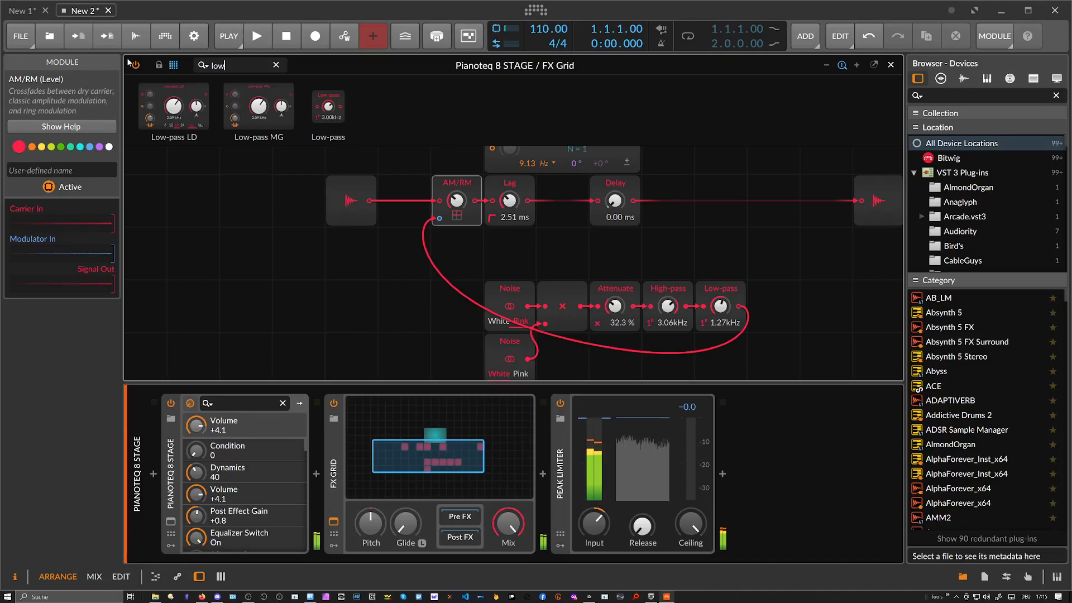
pyautogui.moveTo(630, 200); pyautogui.dragTo(721, 196)
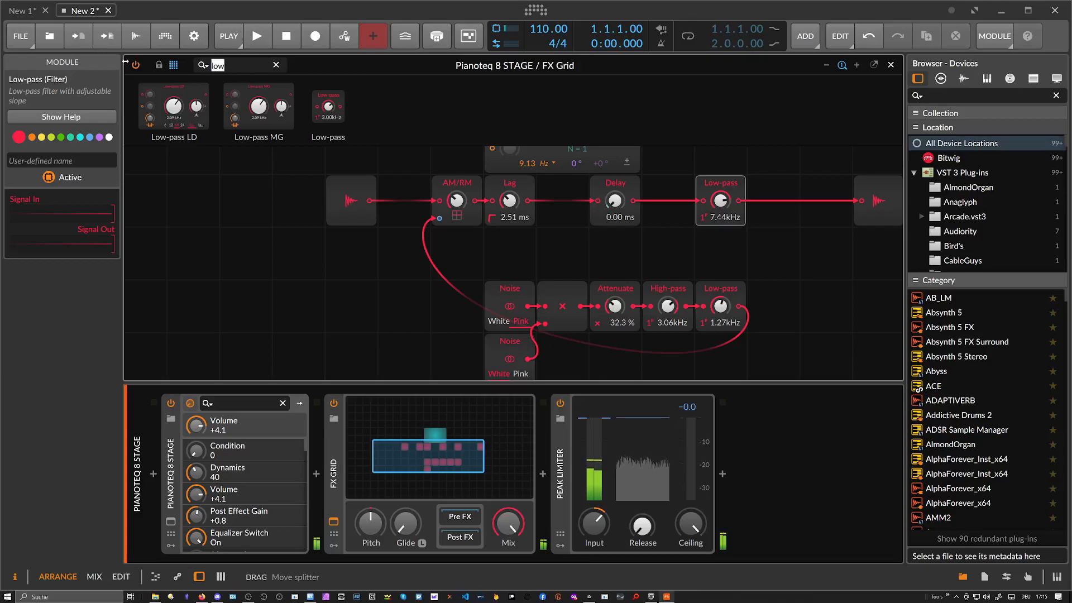
pyautogui.press('BackSpace')
pyautogui.press('BackSpace')
pyautogui.press('BackSpace')
pyautogui.write('high')
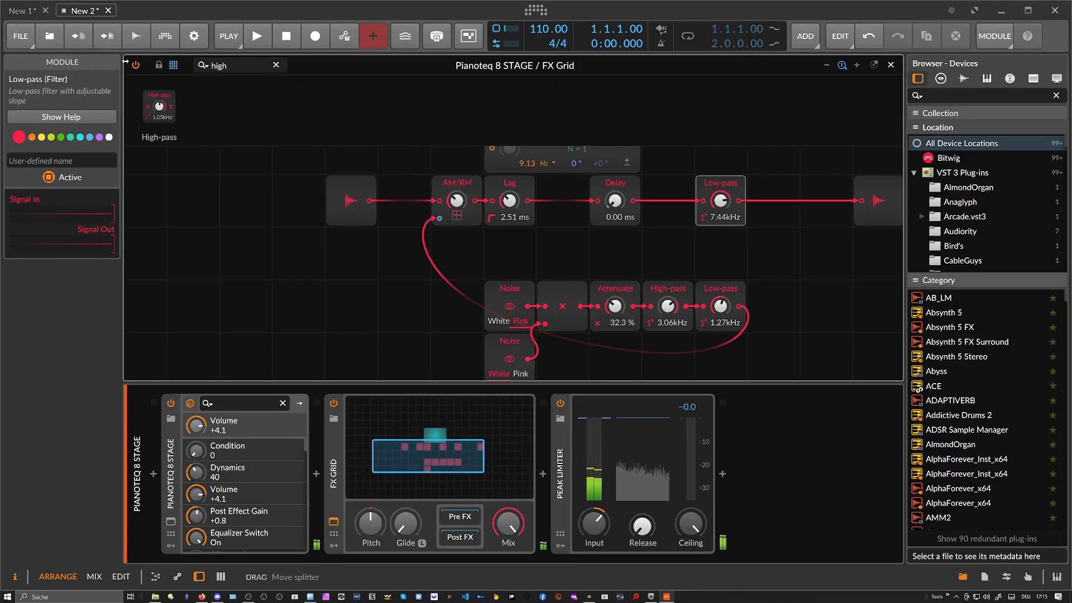
pyautogui.press('Return')
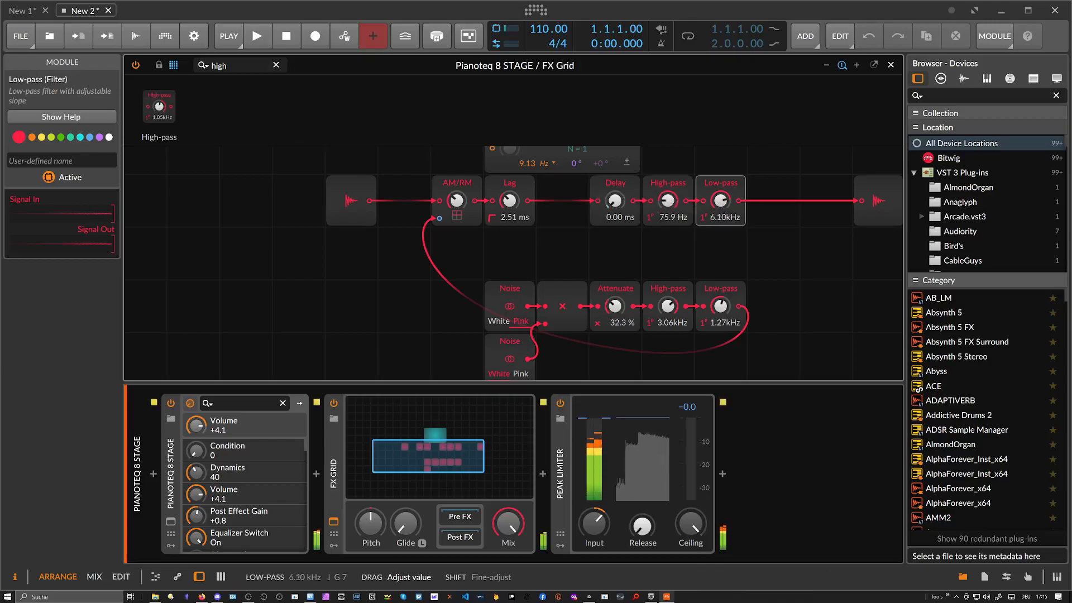
pyautogui.moveTo(721, 200)
pyautogui.mouseDown()
pyautogui.moveTo(727, 215)
pyautogui.moveTo(727, 204)
pyautogui.mouseUp()
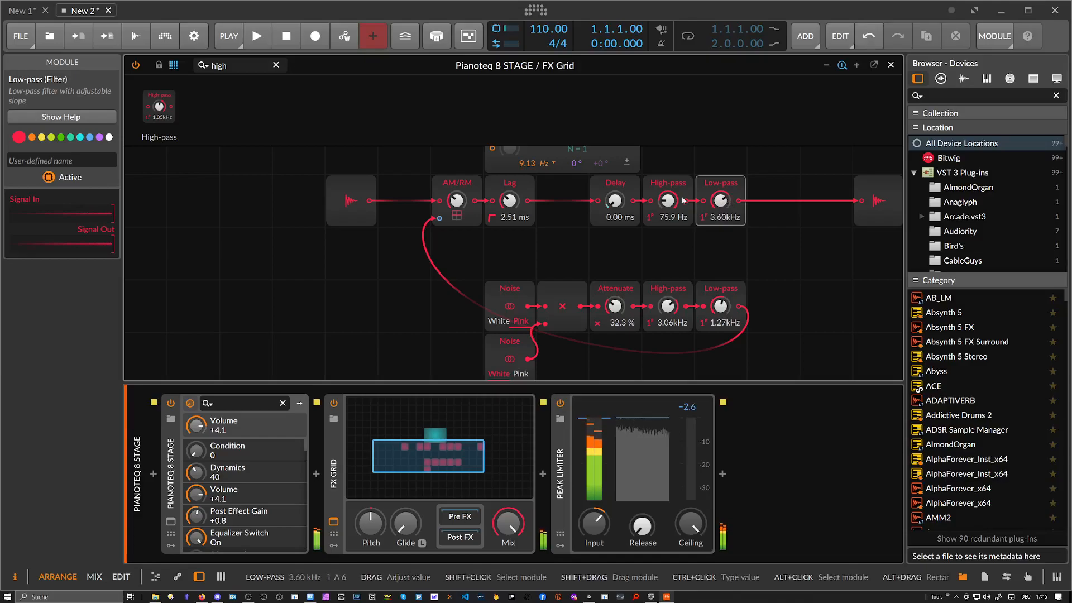
# Slow the S/H LFO rate to 6.09 Hz and readjust its modulation amount on the Delay time
pyautogui.scroll(2, 542, 208)
pyautogui.moveTo(542, 208); pyautogui.dragTo(542, 211)
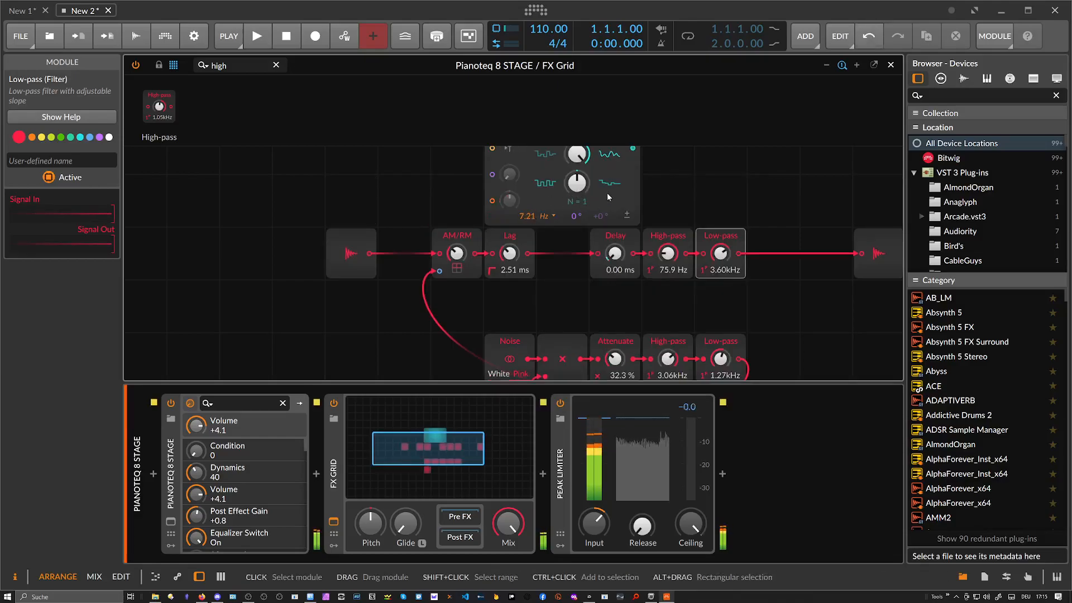
pyautogui.scroll(2, 607, 191)
pyautogui.click(631, 185)
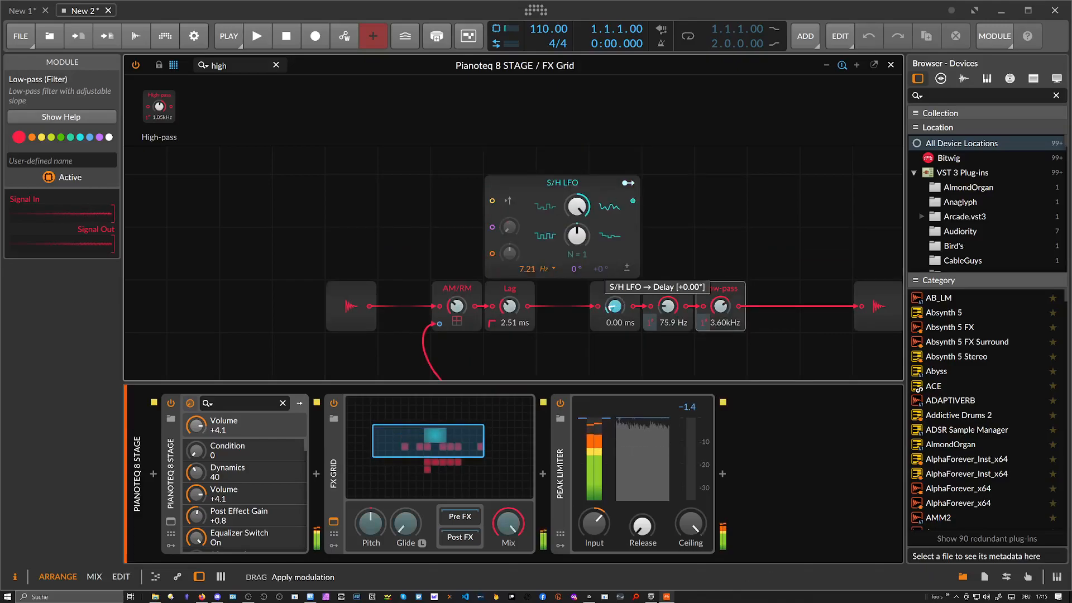
pyautogui.moveTo(554, 223); pyautogui.dragTo(554, 224)
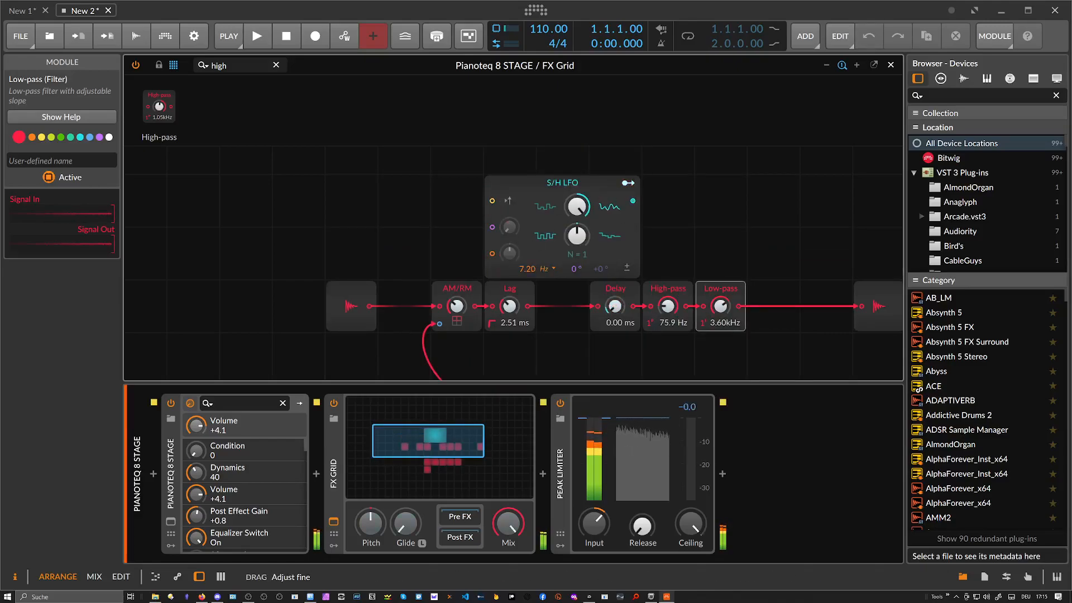
pyautogui.moveTo(537, 270); pyautogui.dragTo(538, 271)
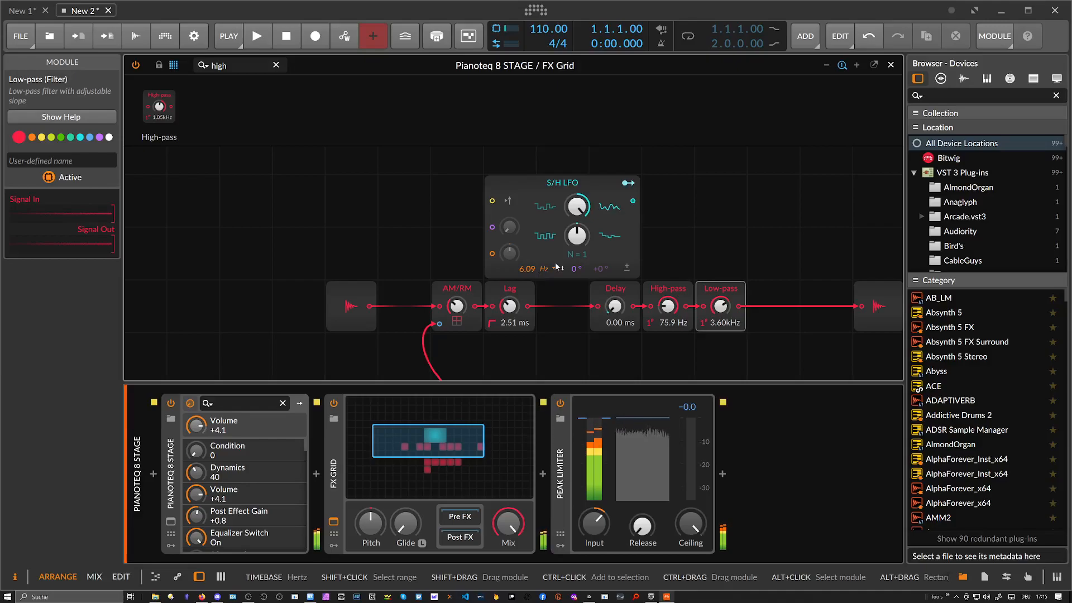
pyautogui.click(628, 183)
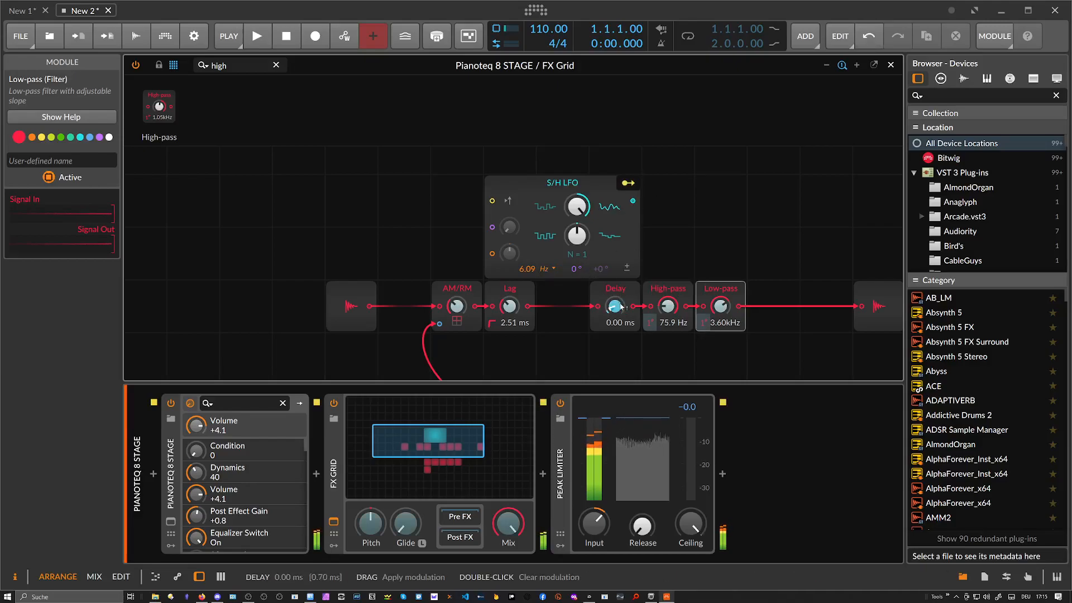
pyautogui.click(628, 183)
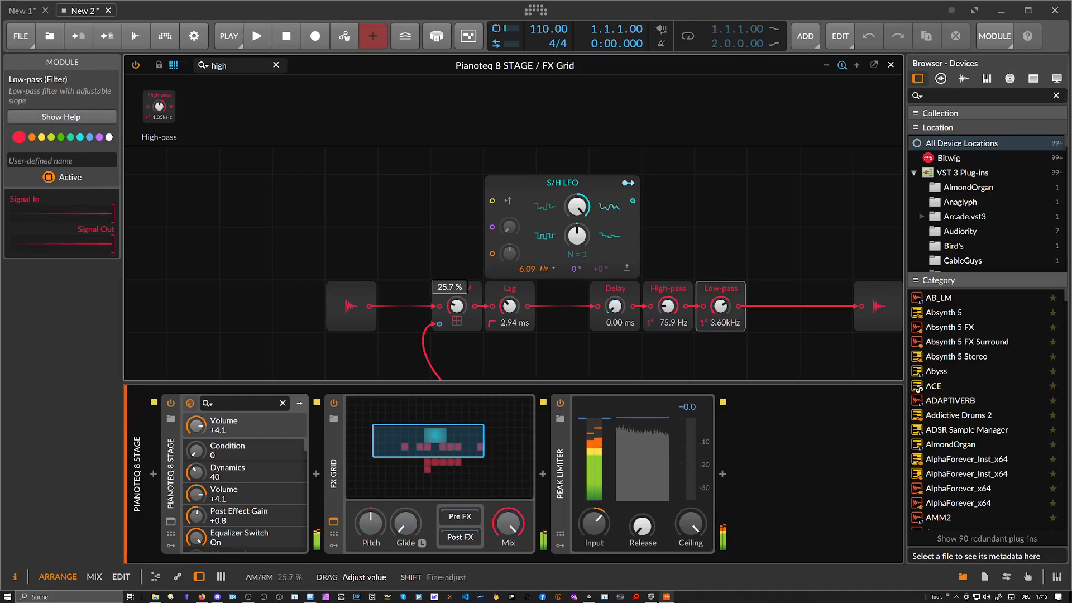
# Move the six noise-path modules directly beneath the main signal path and shift the S/H LFO one column over, above the AM/RM module
pyautogui.scroll(-3, 548, 340)
pyautogui.hscroll(4, 548, 341)
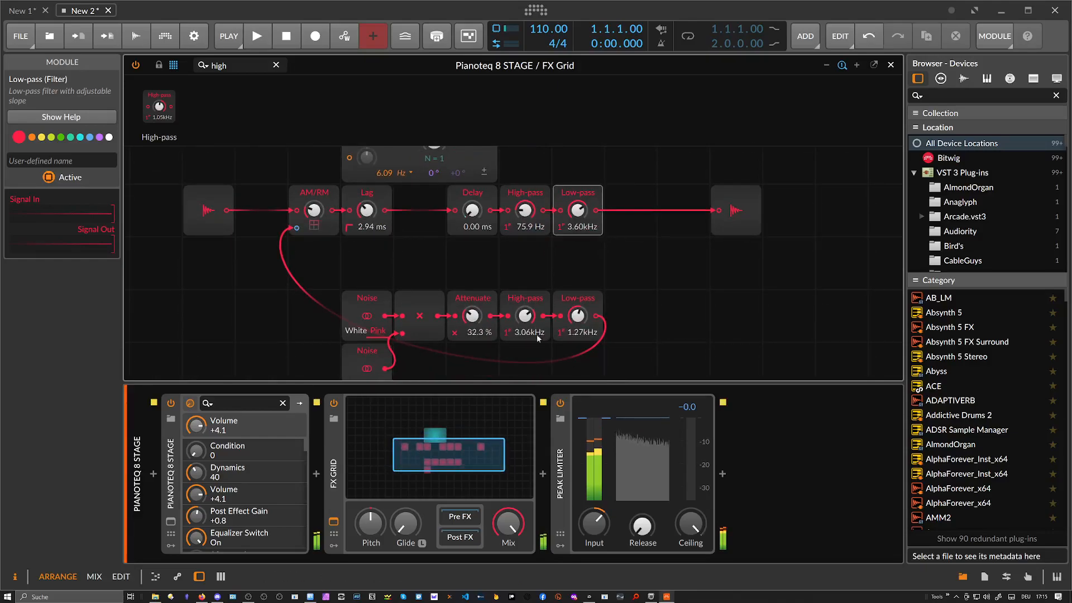
pyautogui.scroll(3, 548, 340)
pyautogui.hscroll(-4, 548, 340)
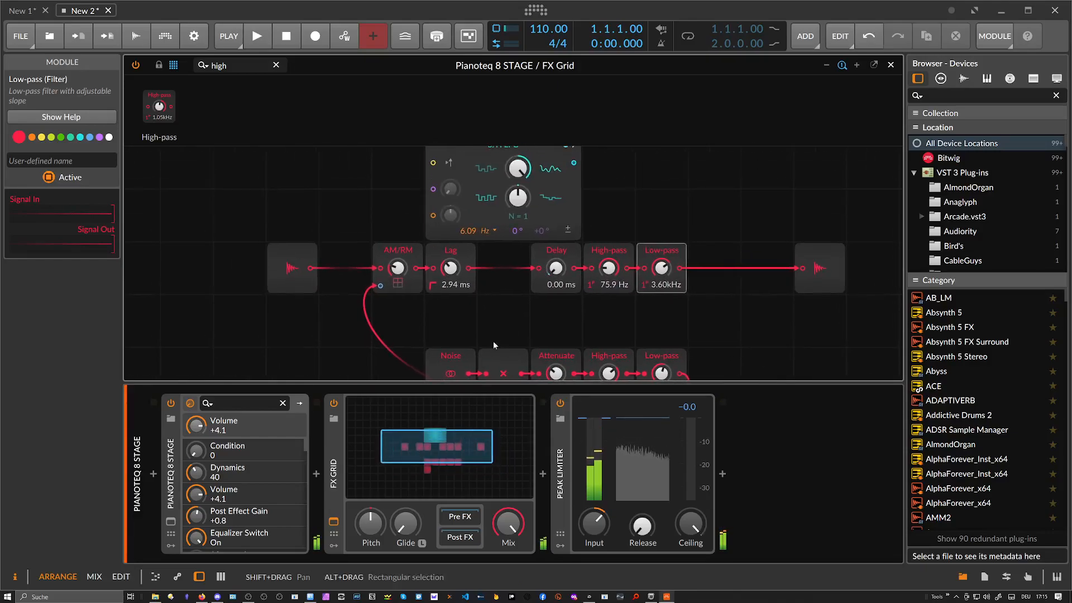
pyautogui.scroll(-3, 487, 307)
pyautogui.moveTo(508, 290); pyautogui.dragTo(529, 281)
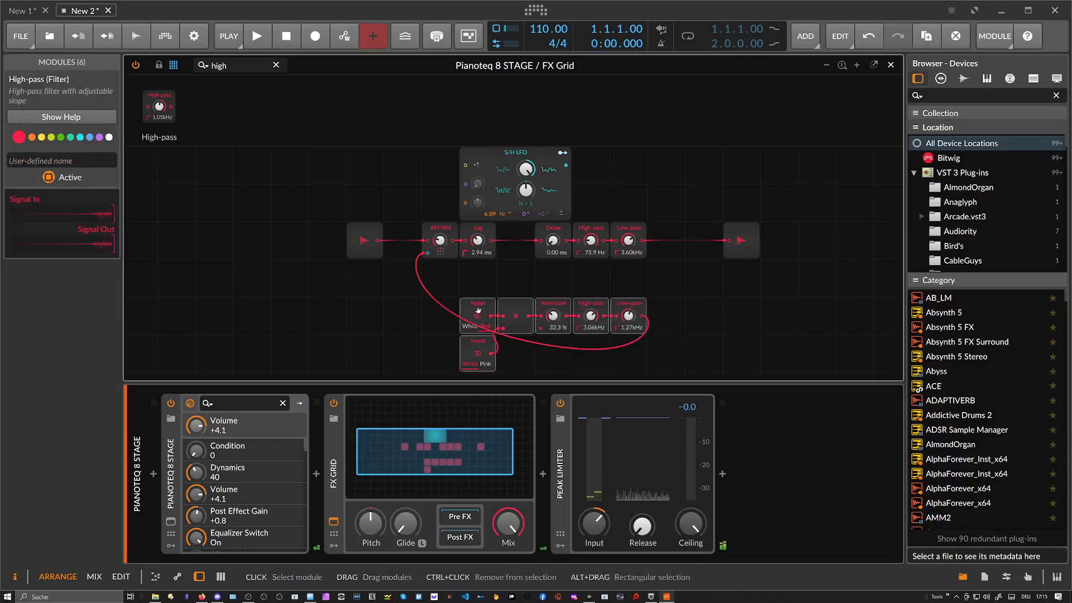
pyautogui.moveTo(476, 334); pyautogui.dragTo(439, 297)
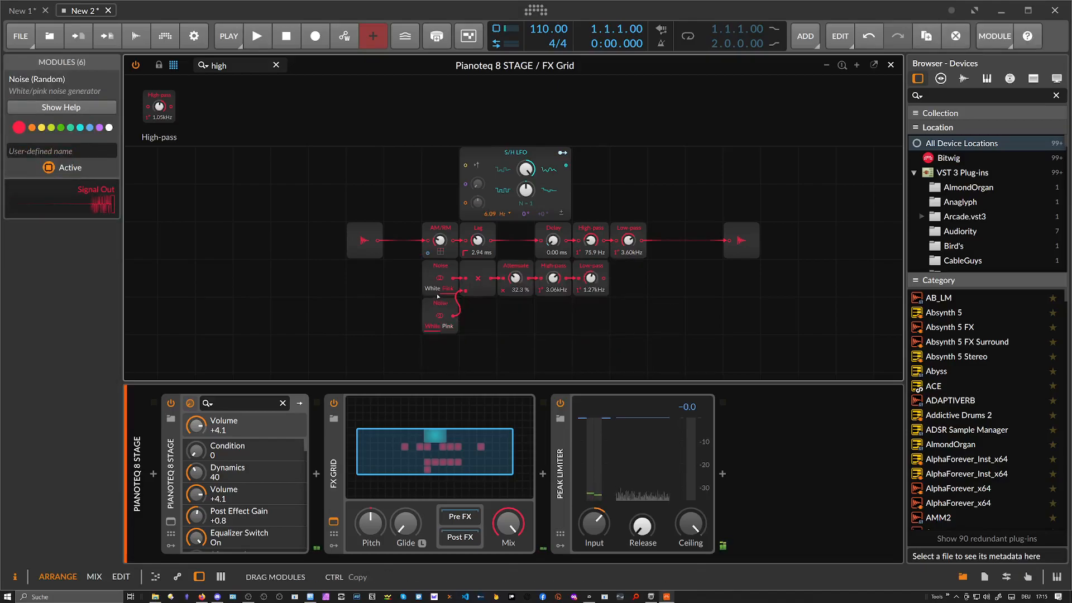
pyautogui.click(364, 219)
pyautogui.moveTo(501, 194); pyautogui.dragTo(425, 193)
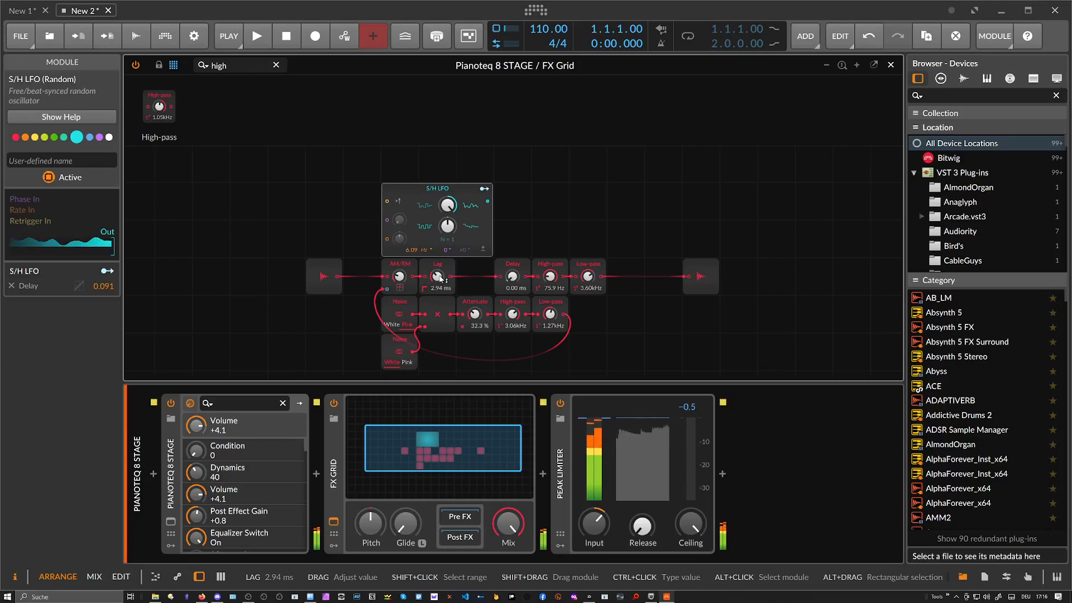
# Duplicate the S/H LFO beside the original and insert a Stereo Split between the AM/RM and Lag modules
pyautogui.moveTo(446, 193); pyautogui.dragTo(411, 183)
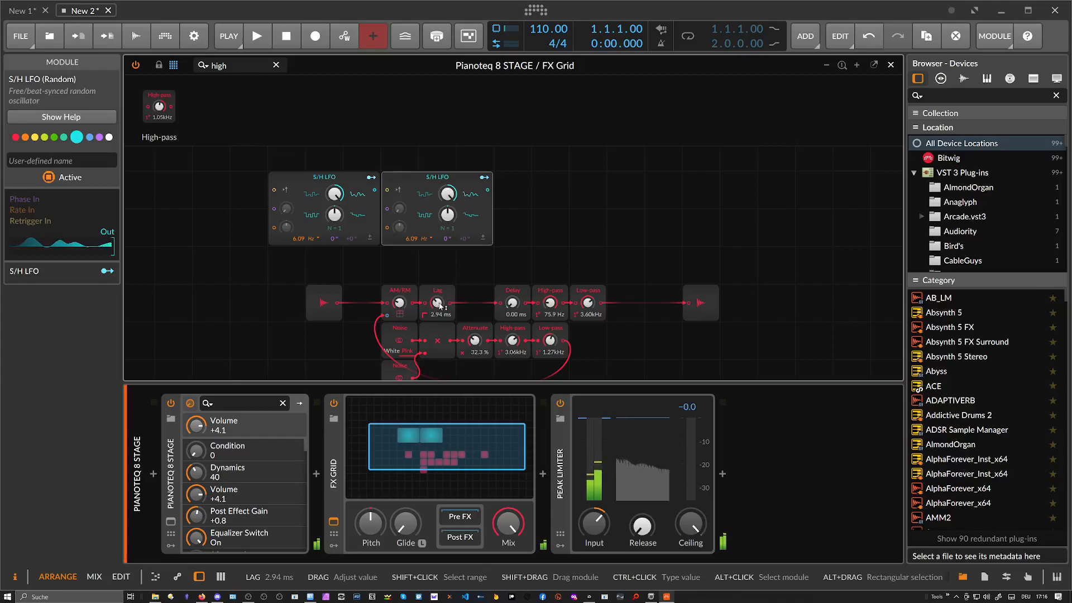
pyautogui.moveTo(440, 291); pyautogui.dragTo(478, 291)
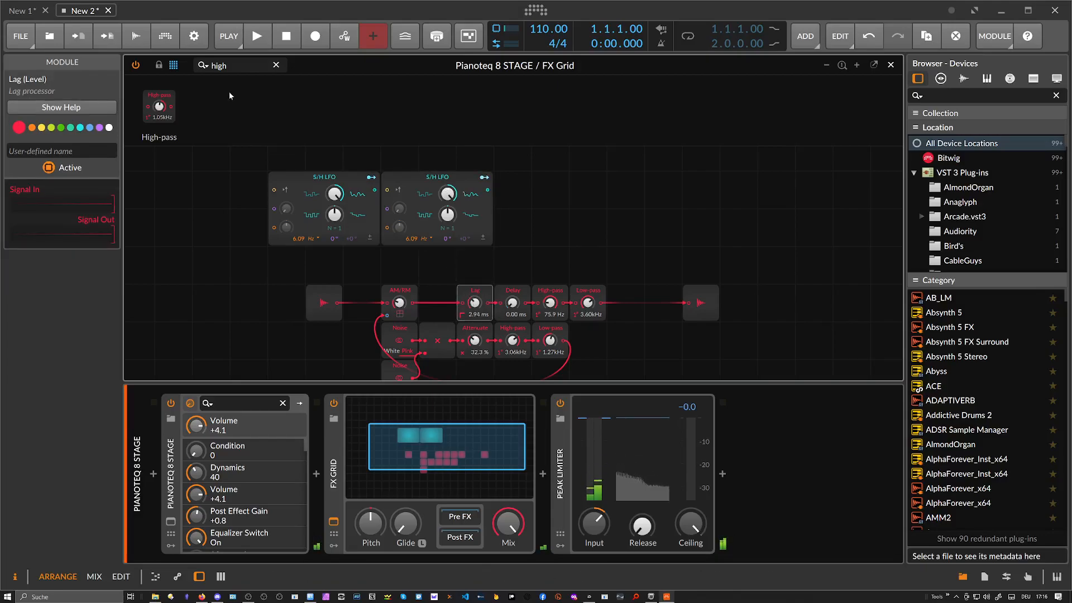
pyautogui.moveTo(228, 66); pyautogui.dragTo(156, 63)
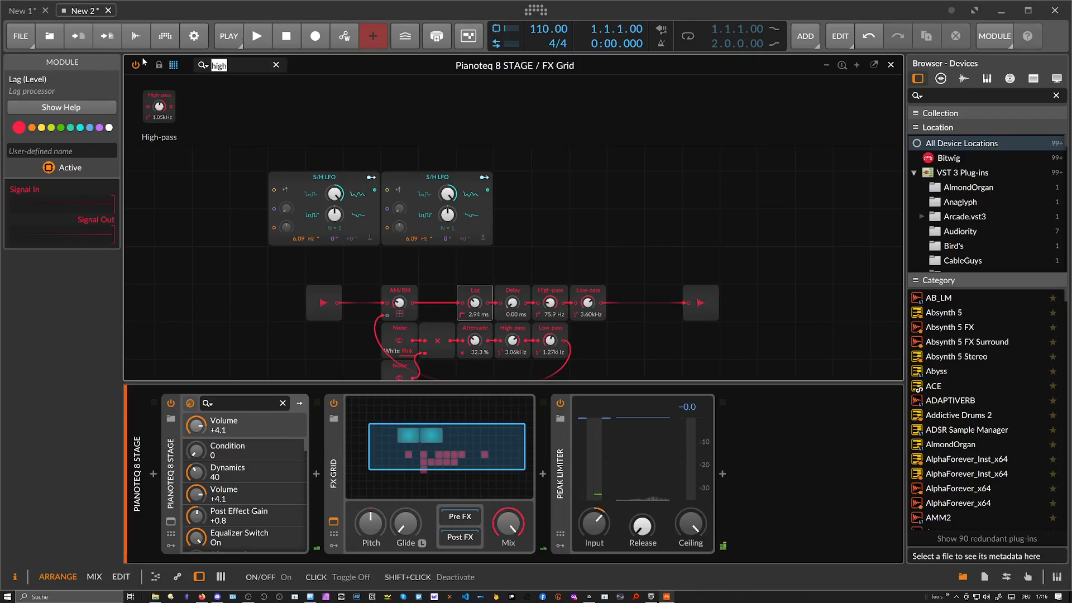
pyautogui.write('spl')
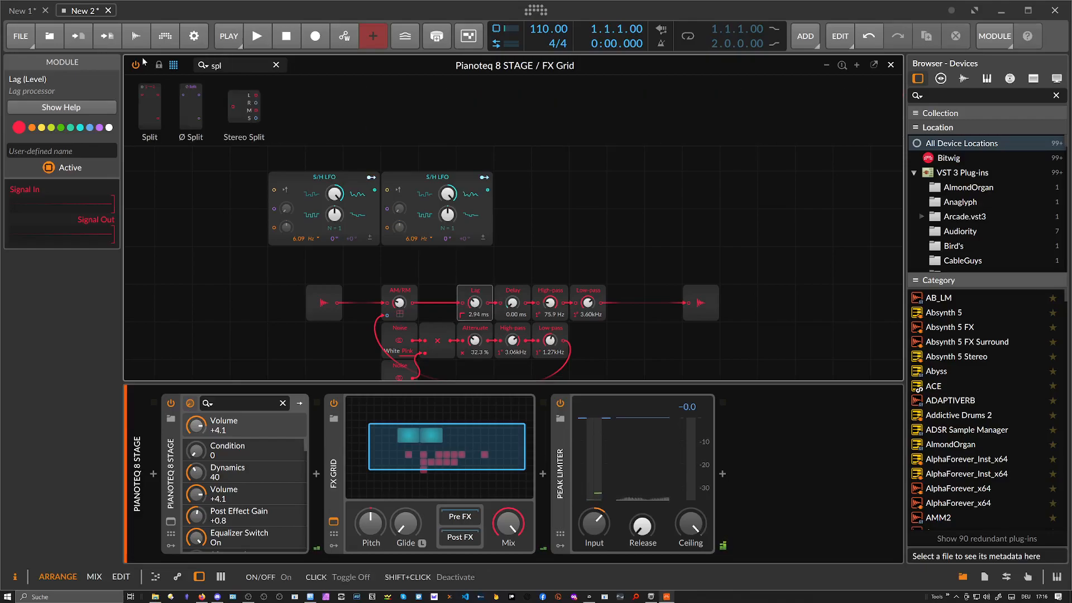
pyautogui.moveTo(244, 108); pyautogui.dragTo(473, 278)
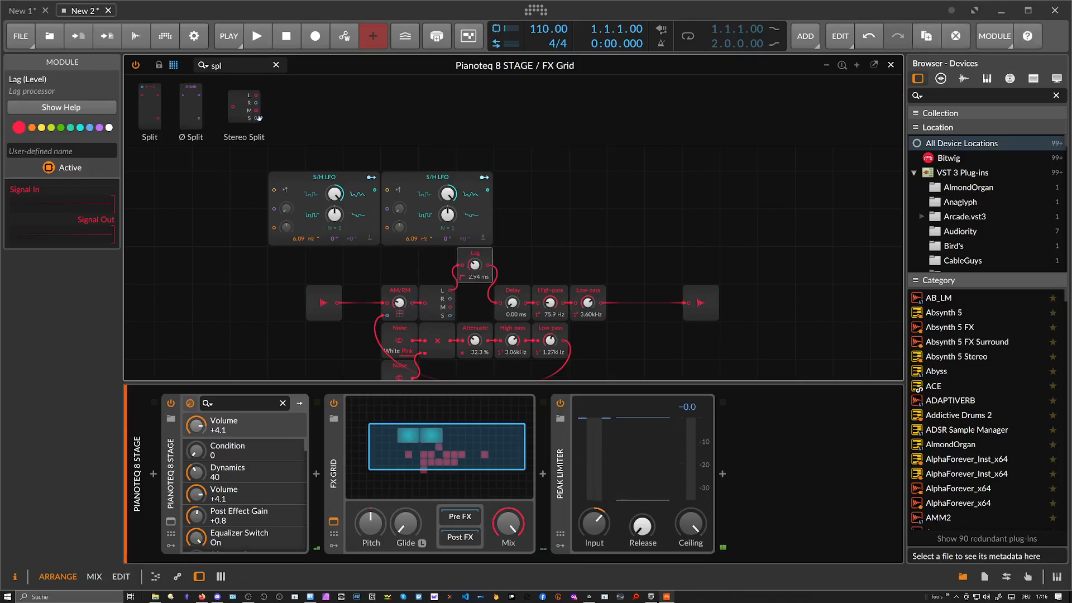
# Insert a Stereo Merge before the Delay and duplicate the Lag so the left and right channels each run through their own Lag
pyautogui.click(234, 68)
pyautogui.write('mereg')
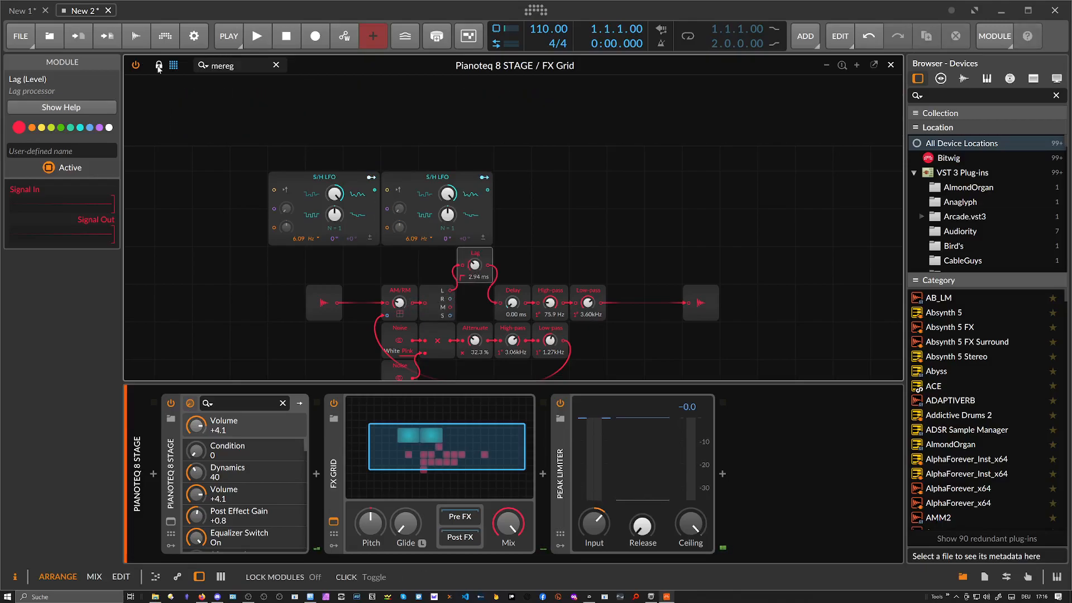
pyautogui.press('BackSpace')
pyautogui.write('g')
pyautogui.moveTo(209, 106); pyautogui.dragTo(470, 304)
pyautogui.moveTo(628, 320); pyautogui.dragTo(528, 292)
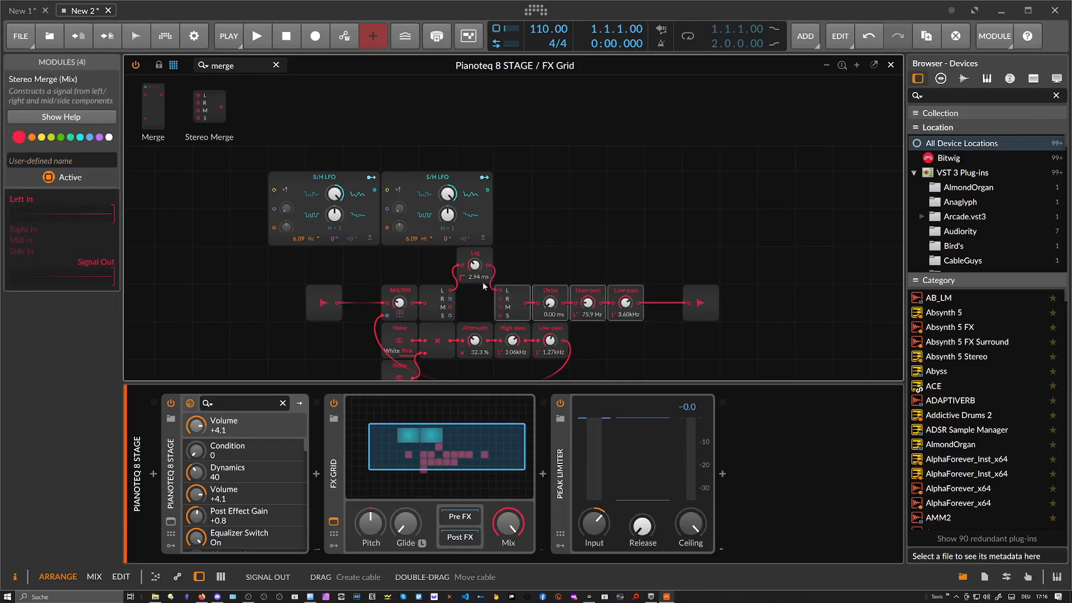
pyautogui.moveTo(475, 256); pyautogui.dragTo(468, 294)
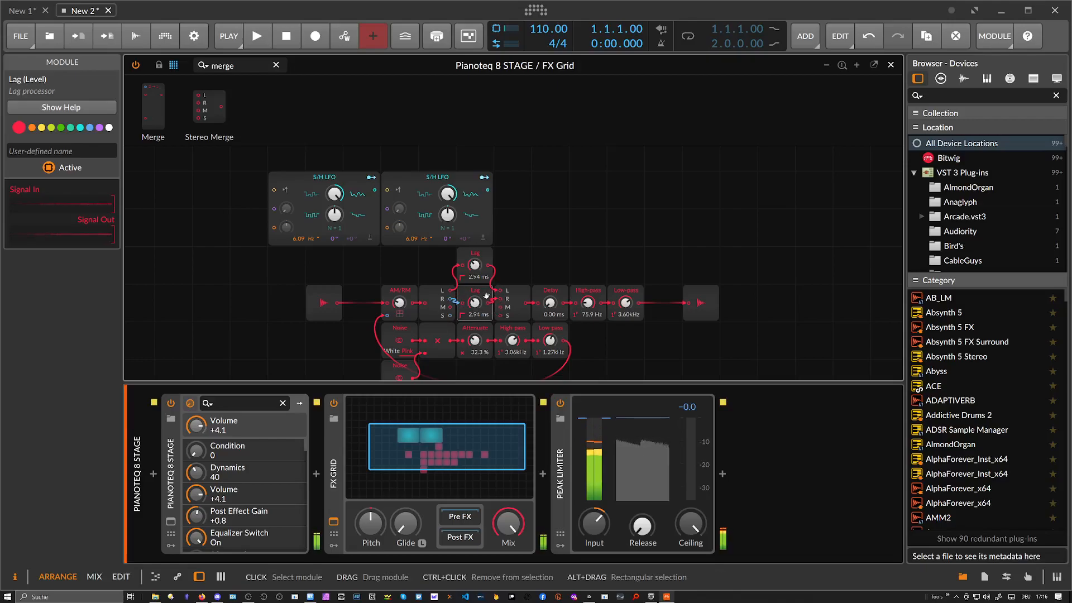
# Modulate the upper Lag time with the second S/H LFO at ×1.389 and set that Lag to 2.87 ms
pyautogui.click(484, 177)
pyautogui.moveTo(475, 265); pyautogui.dragTo(474, 261)
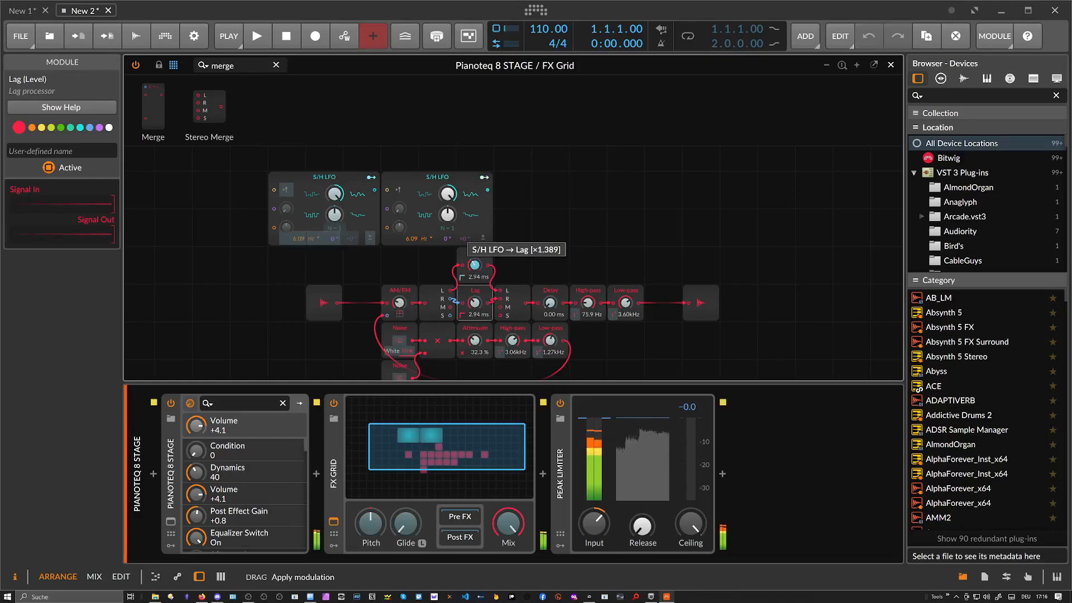
pyautogui.click(484, 177)
pyautogui.moveTo(475, 265); pyautogui.dragTo(475, 267)
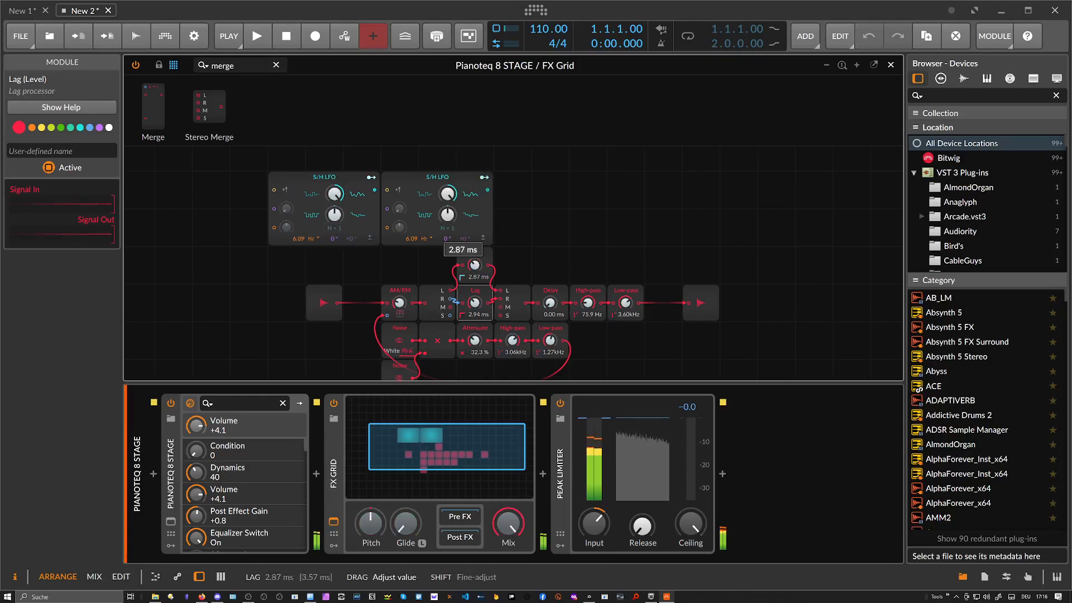
# Duplicate the second S/H LFO beside itself and use the copy to modulate the lower Lag at ×1.218
pyautogui.click(460, 199)
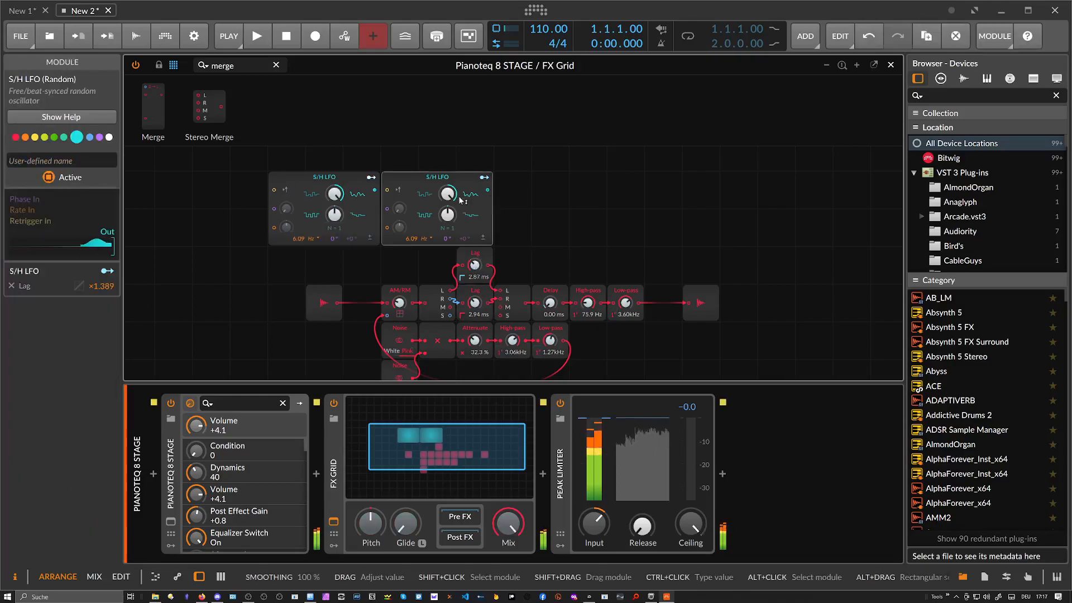
pyautogui.moveTo(439, 175); pyautogui.dragTo(551, 148)
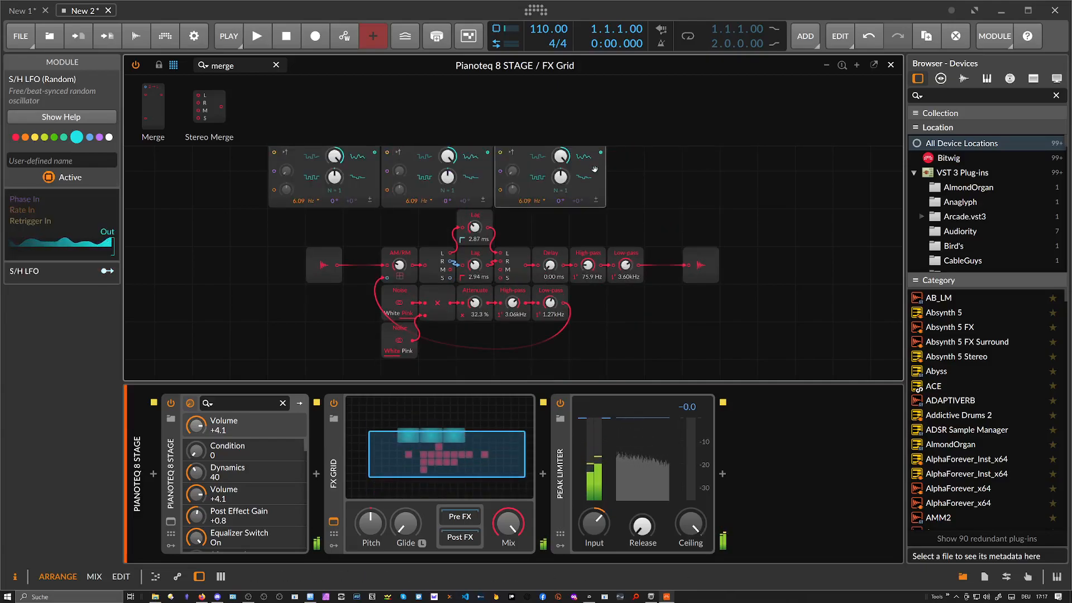
pyautogui.scroll(2, 598, 171)
pyautogui.click(597, 215)
pyautogui.scroll(-1, 613, 218)
pyautogui.moveTo(475, 302); pyautogui.dragTo(474, 291)
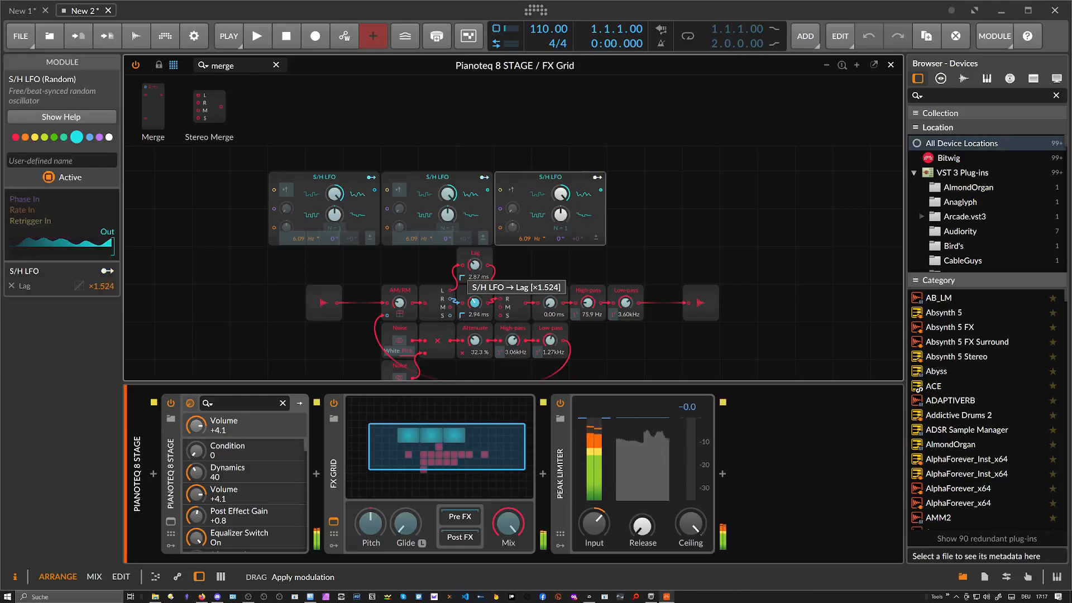
pyautogui.moveTo(474, 296); pyautogui.dragTo(475, 297)
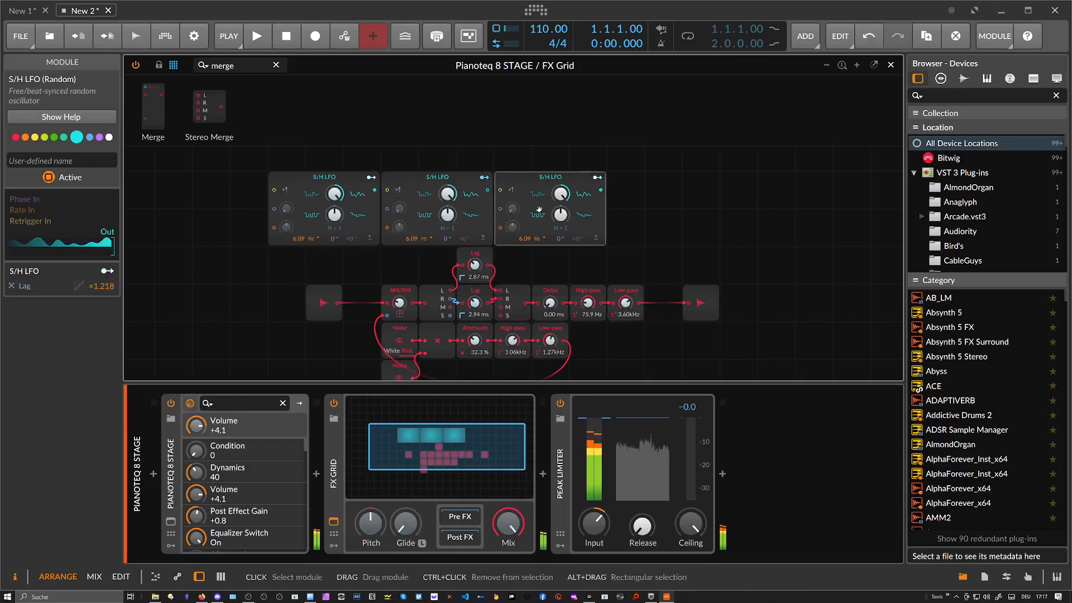
# Move the Audio In module further ahead and insert a Chorus+ module between it and the AM/RM module
pyautogui.scroll(-1, 538, 206)
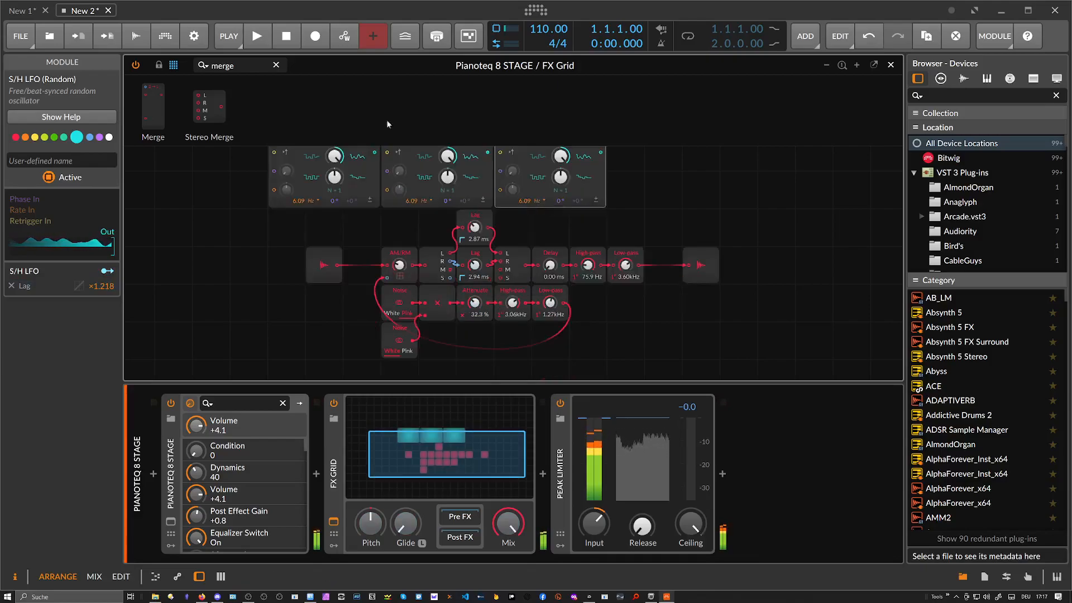
pyautogui.click(223, 66)
pyautogui.write('choru')
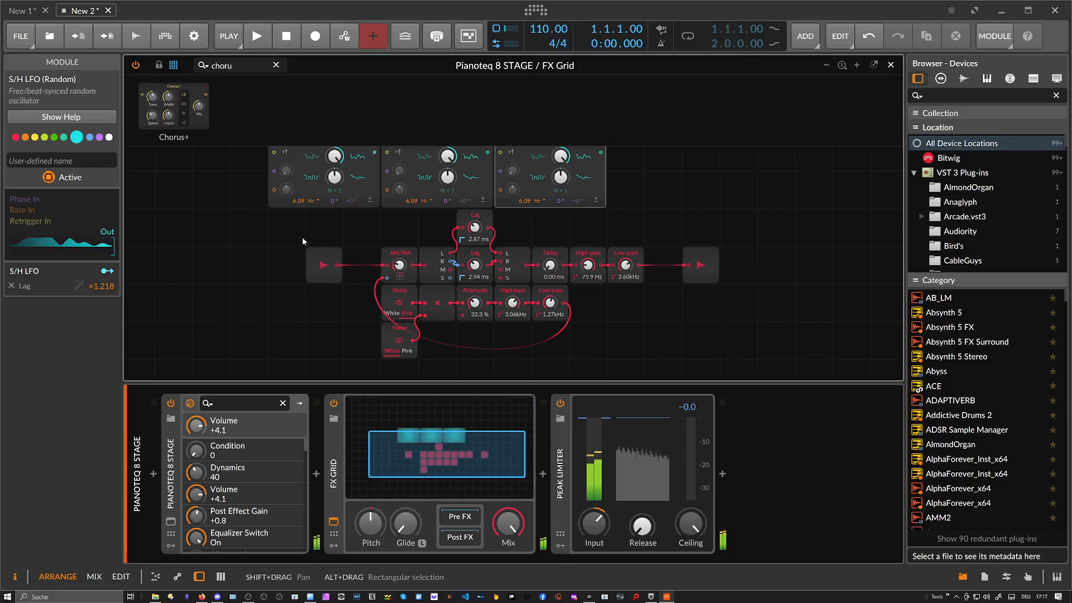
pyautogui.moveTo(339, 247); pyautogui.dragTo(198, 252)
pyautogui.moveTo(190, 116); pyautogui.dragTo(286, 282)
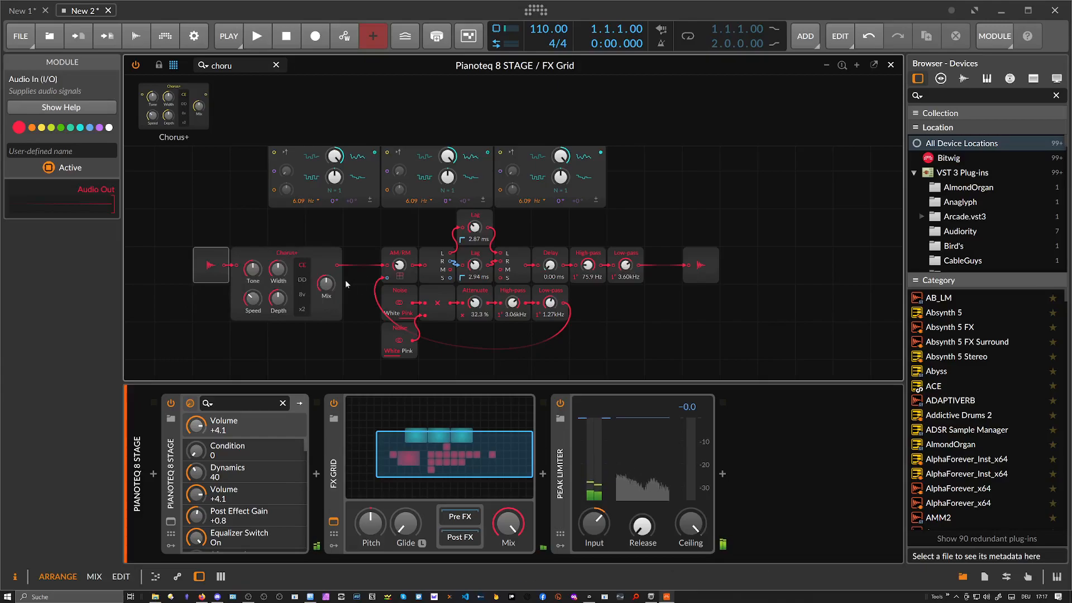
# Set Chorus+ to the 8v mode, readjust its knobs and lower its mix to about 15.1 %
pyautogui.click(303, 296)
pyautogui.moveTo(321, 291); pyautogui.dragTo(278, 261)
pyautogui.moveTo(253, 299); pyautogui.dragTo(253, 305)
pyautogui.moveTo(326, 284); pyautogui.dragTo(322, 291)
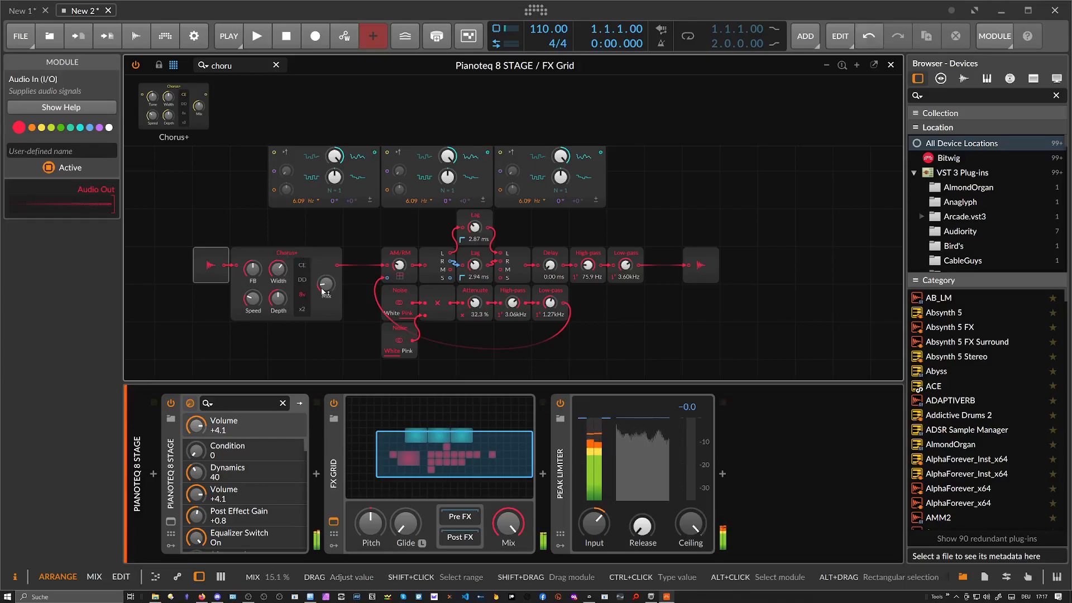
# Set the output High-pass to 86.6 Hz and Low-pass to 2.42 kHz, and raise the noise Attenuate to 40.9 %
pyautogui.moveTo(587, 268)
pyautogui.mouseDown()
pyautogui.moveTo(622, 276)
pyautogui.moveTo(621, 287)
pyautogui.moveTo(614, 268)
pyautogui.moveTo(626, 263)
pyautogui.moveTo(588, 268)
pyautogui.mouseUp()
pyautogui.moveTo(476, 304); pyautogui.dragTo(475, 302)
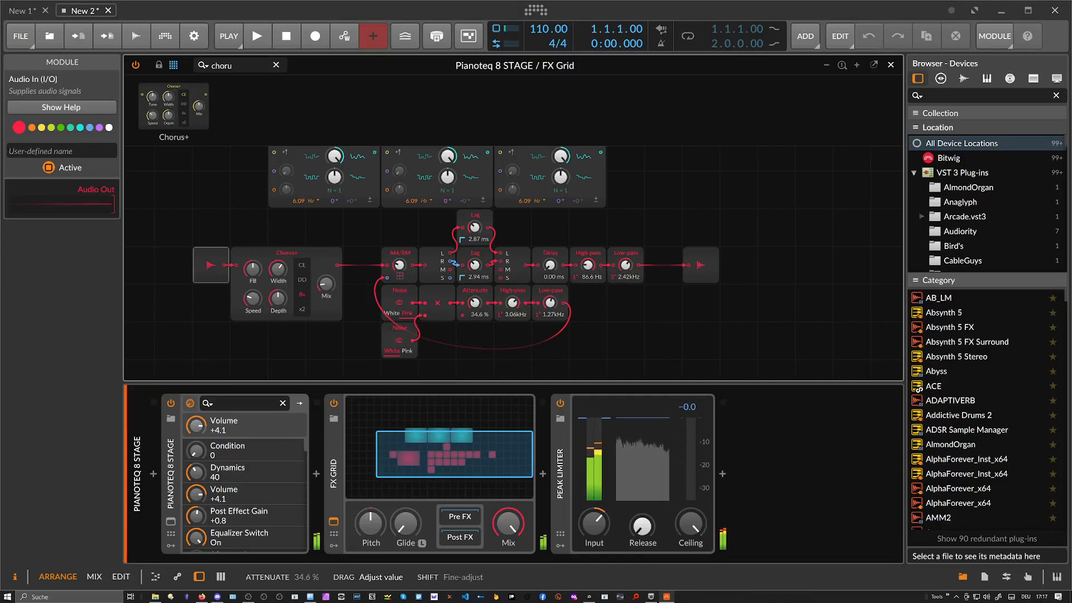
# Shorten the upper Lag to 0.87 ms and the lower Lag to 1.07 ms, and compare the sound with the FX Grid bypassed
pyautogui.moveTo(475, 264); pyautogui.dragTo(475, 268)
pyautogui.moveTo(475, 227); pyautogui.dragTo(475, 230)
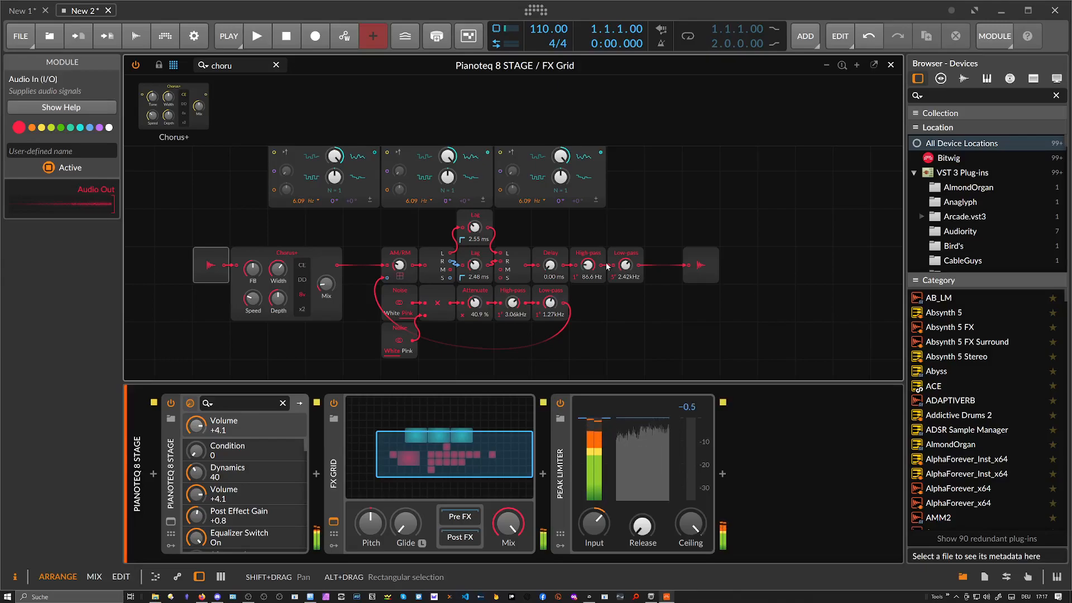
pyautogui.moveTo(475, 266); pyautogui.dragTo(475, 270)
pyautogui.moveTo(475, 228); pyautogui.dragTo(475, 228)
pyautogui.moveTo(475, 266); pyautogui.dragTo(475, 271)
pyautogui.moveTo(474, 228); pyautogui.dragTo(478, 269)
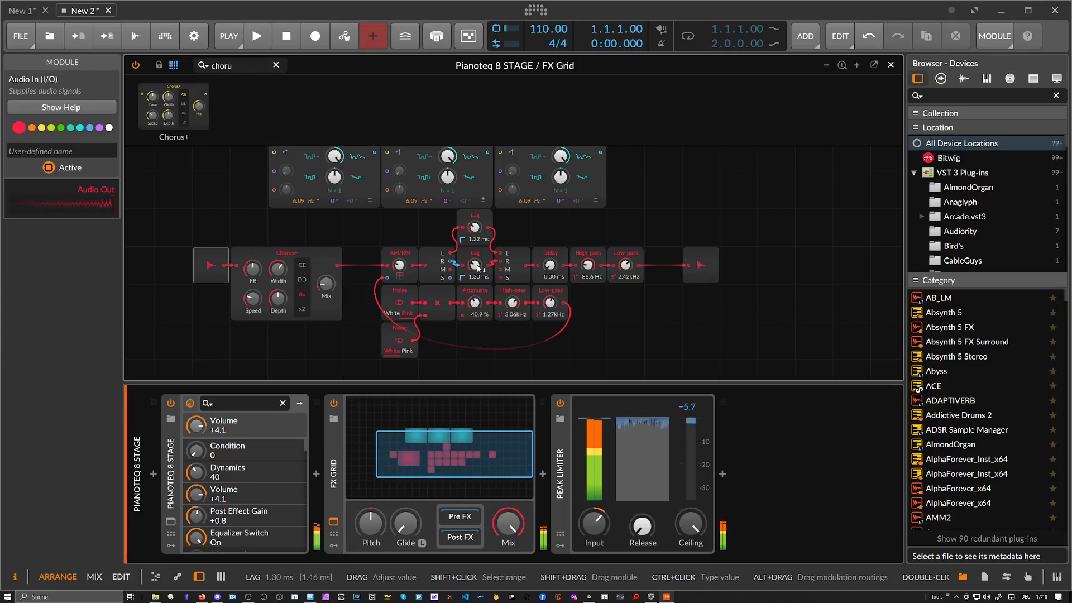
pyautogui.moveTo(480, 268); pyautogui.dragTo(482, 265)
pyautogui.moveTo(475, 227)
pyautogui.mouseDown()
pyautogui.moveTo(475, 269)
pyautogui.moveTo(474, 228)
pyautogui.mouseUp()
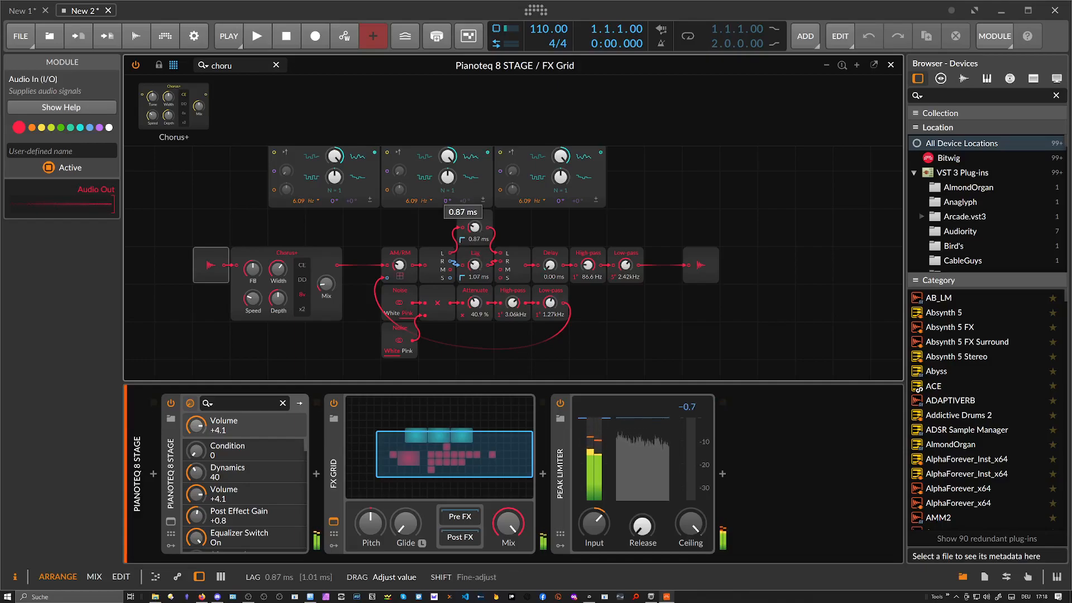
pyautogui.click(335, 403)
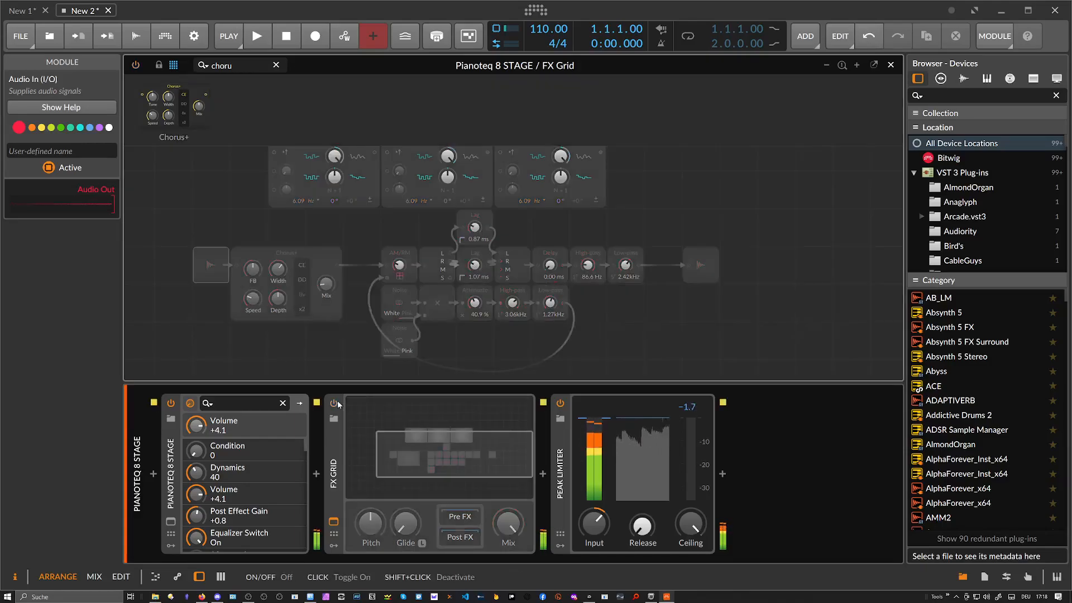
pyautogui.click(335, 403)
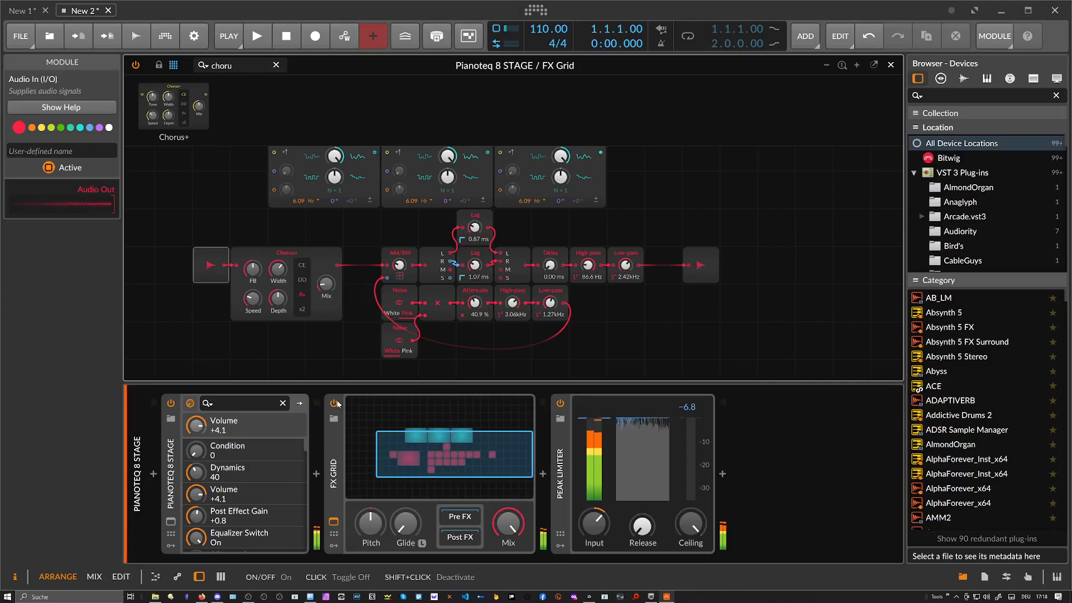
# Raise the noise path's Low-pass to 4.76 kHz and High-pass to 6.87 kHz, and enlarge the grid view by hiding the device chain
pyautogui.moveTo(551, 303); pyautogui.dragTo(512, 307)
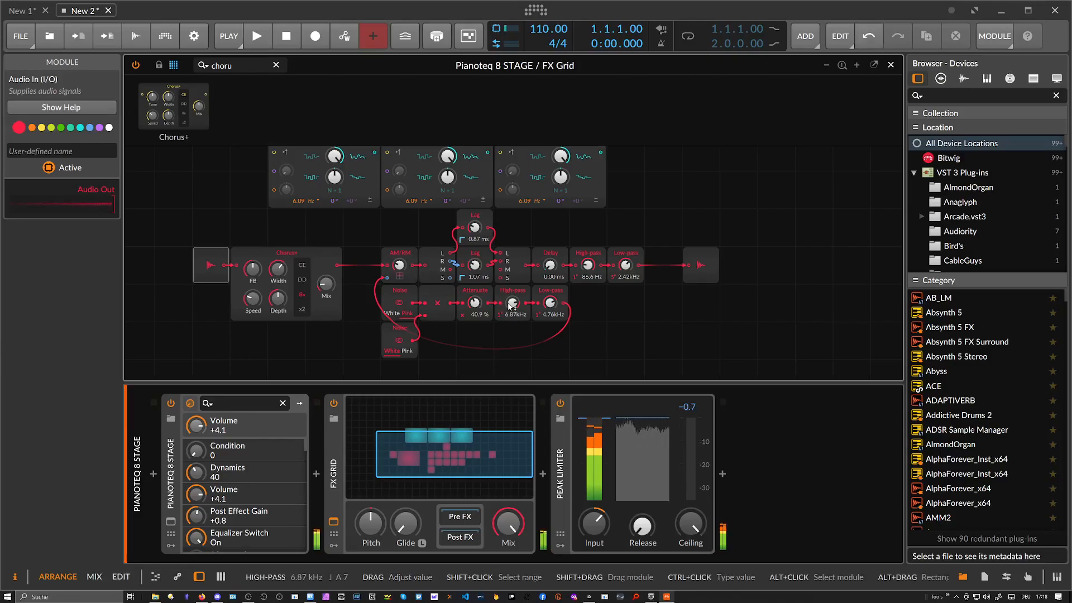
pyautogui.scroll(-1, 472, 263)
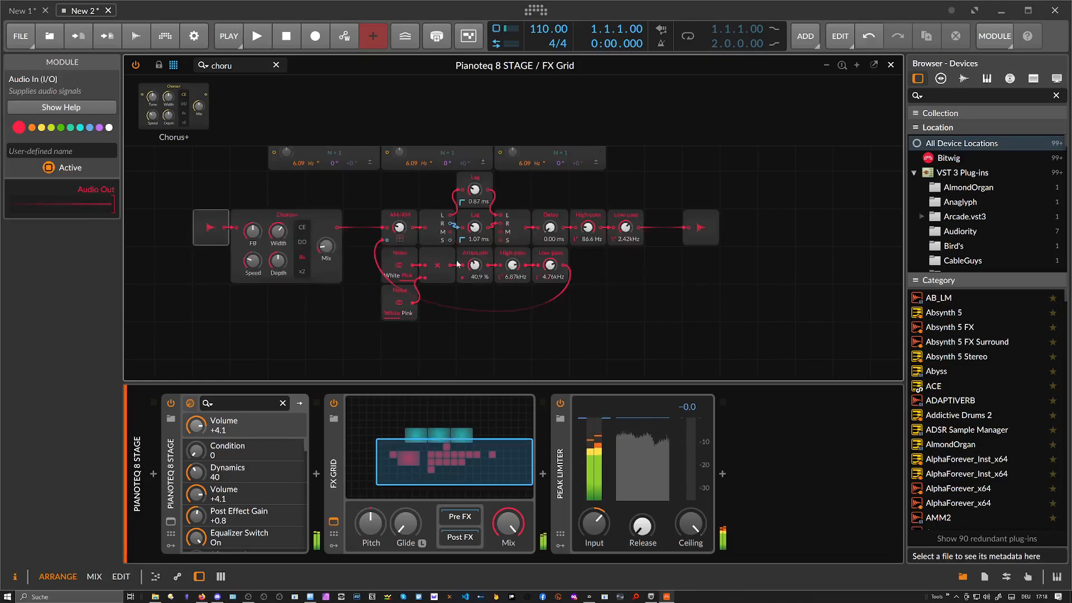
pyautogui.press('d')
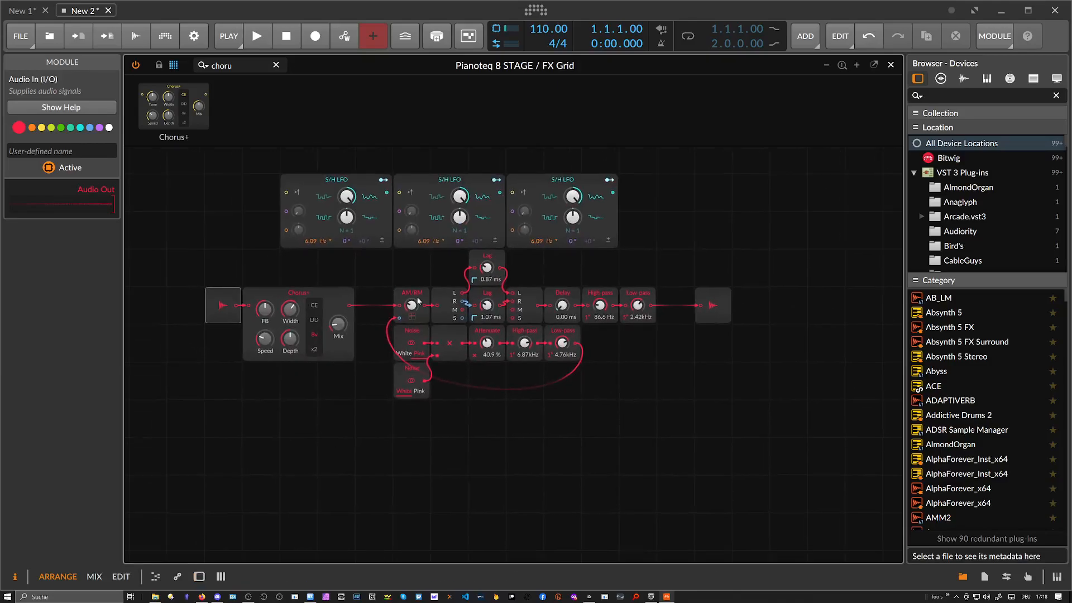
# Paste a copy of the Noise module set to Pink into the empty area below the Chorus+ module
pyautogui.click(457, 398)
pyautogui.click(412, 372)
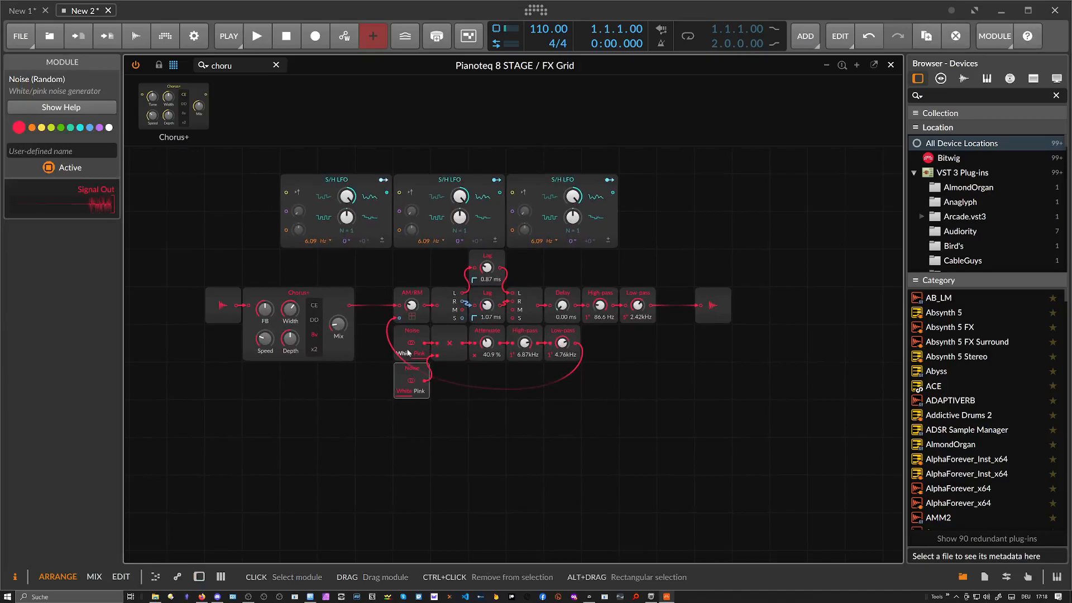
pyautogui.hotkey('ctrl', 'v')
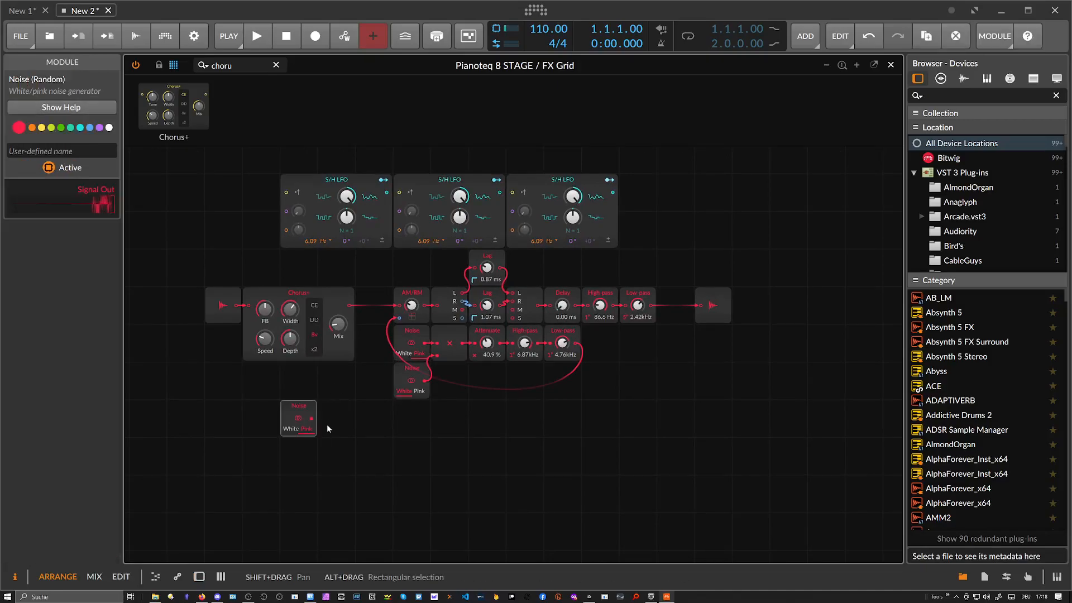
pyautogui.moveTo(302, 422); pyautogui.dragTo(302, 457)
pyautogui.moveTo(304, 407); pyautogui.dragTo(348, 385)
# Add an AD envelope after the copied Noise module with 0.00 ms attack and 47.7 ms decay
pyautogui.click(221, 64)
pyautogui.press('BackSpace')
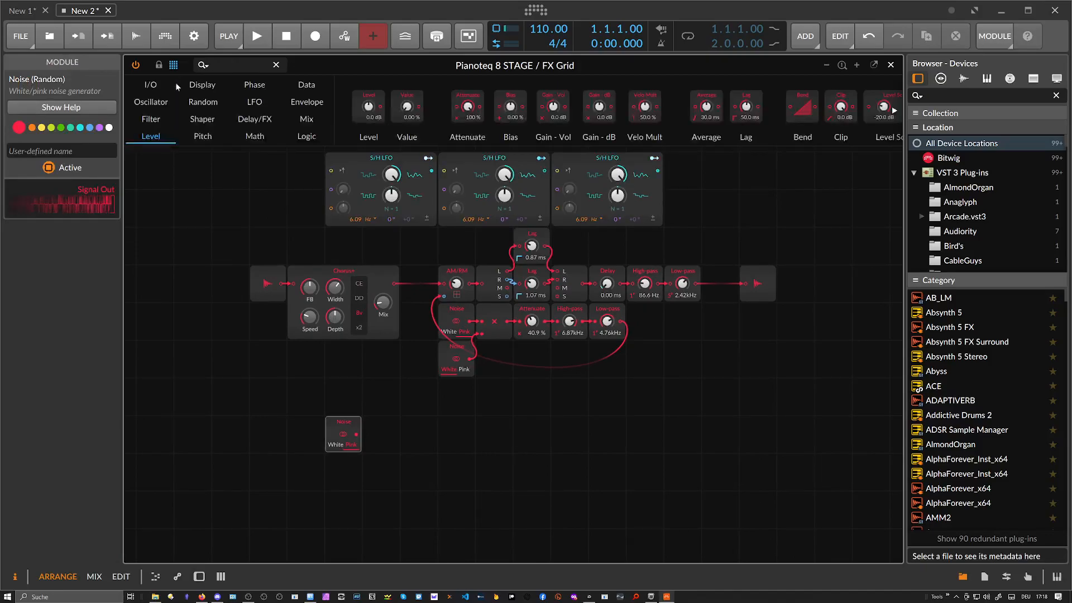
pyautogui.write('ad')
pyautogui.moveTo(178, 86); pyautogui.dragTo(386, 473)
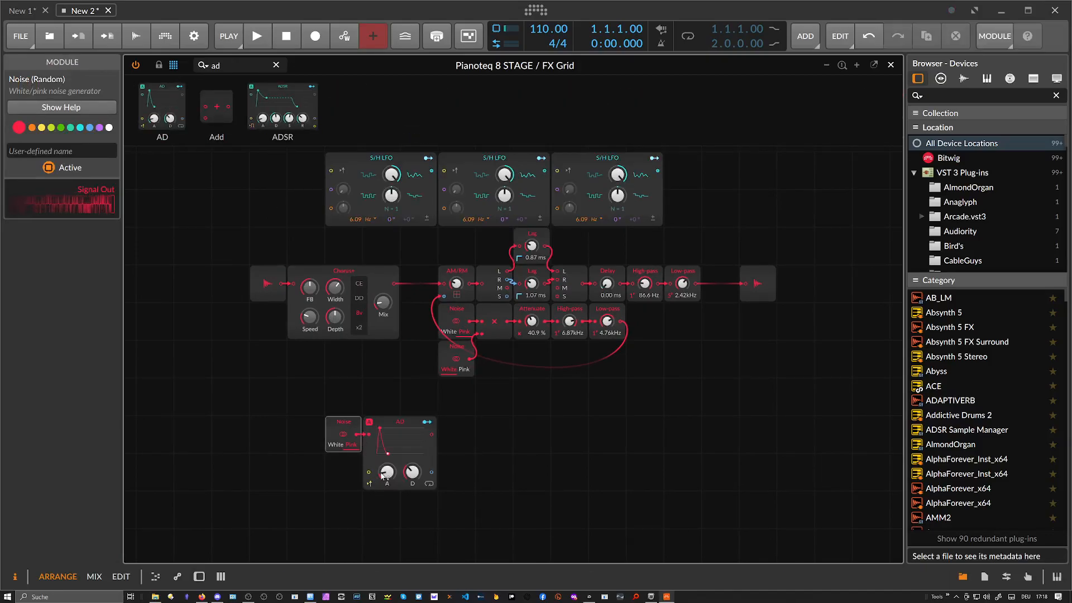
pyautogui.click(408, 432)
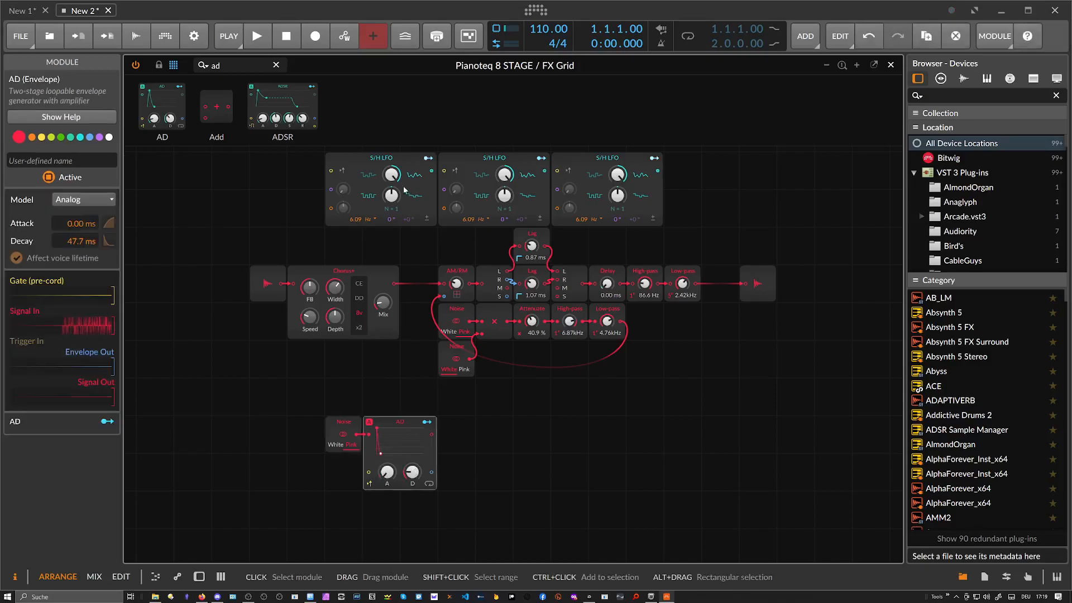
# Replace the copied Noise module with a duplicated S/H LFO, wired into the AD envelope's signal input and placed directly before it
pyautogui.moveTo(379, 167); pyautogui.dragTo(318, 389)
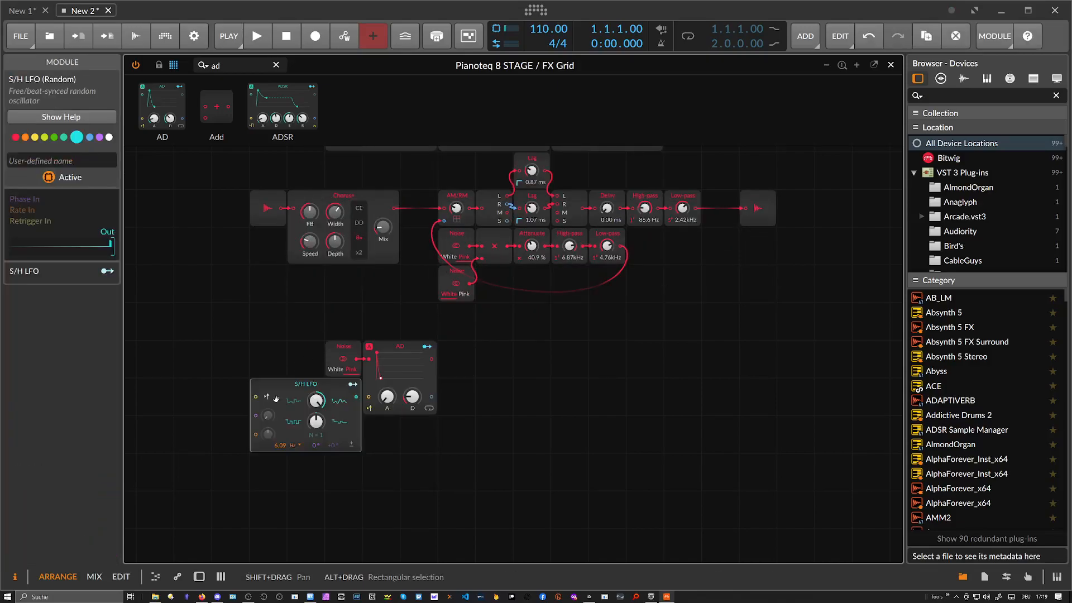
pyautogui.click(338, 353)
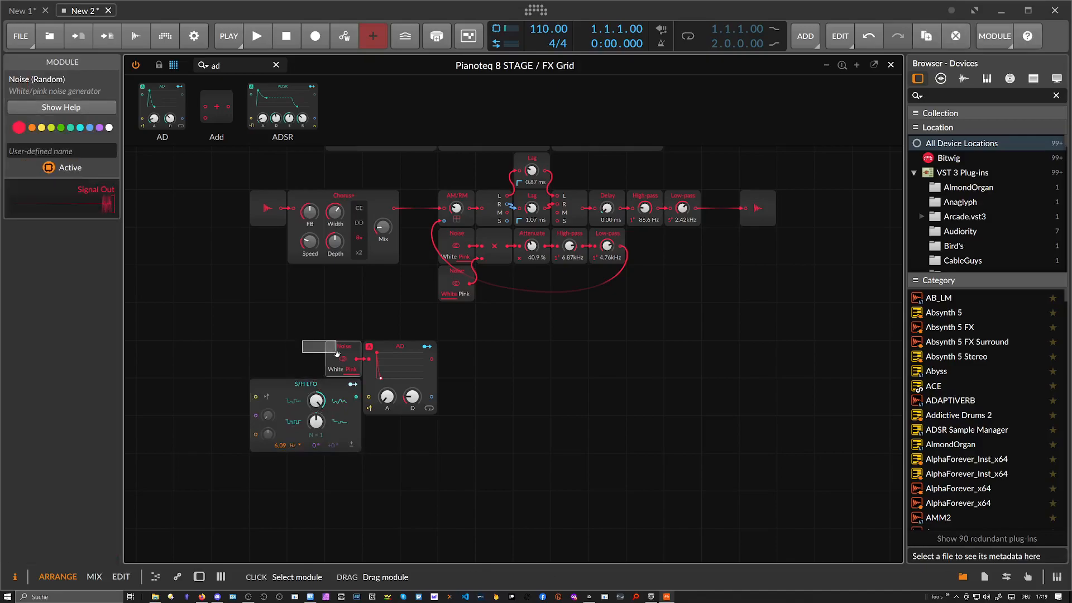
pyautogui.press('Delete')
pyautogui.moveTo(366, 369); pyautogui.dragTo(368, 359)
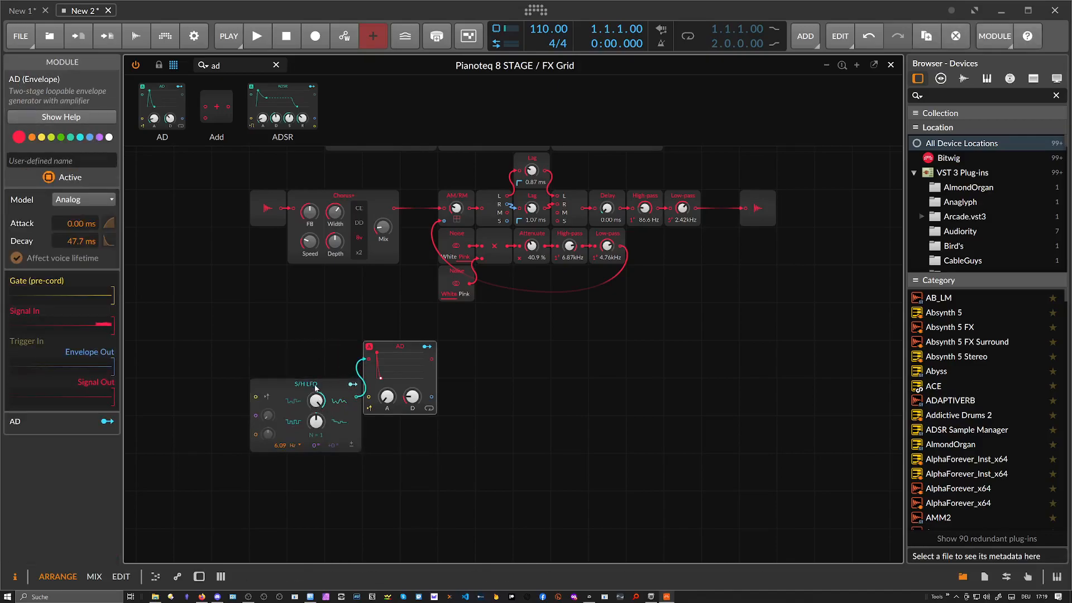
pyautogui.moveTo(306, 384); pyautogui.dragTo(306, 346)
# Switch the new S/H LFO's rate unit to Kilohertz and also wire its output to the AD's trigger input
pyautogui.click(290, 410)
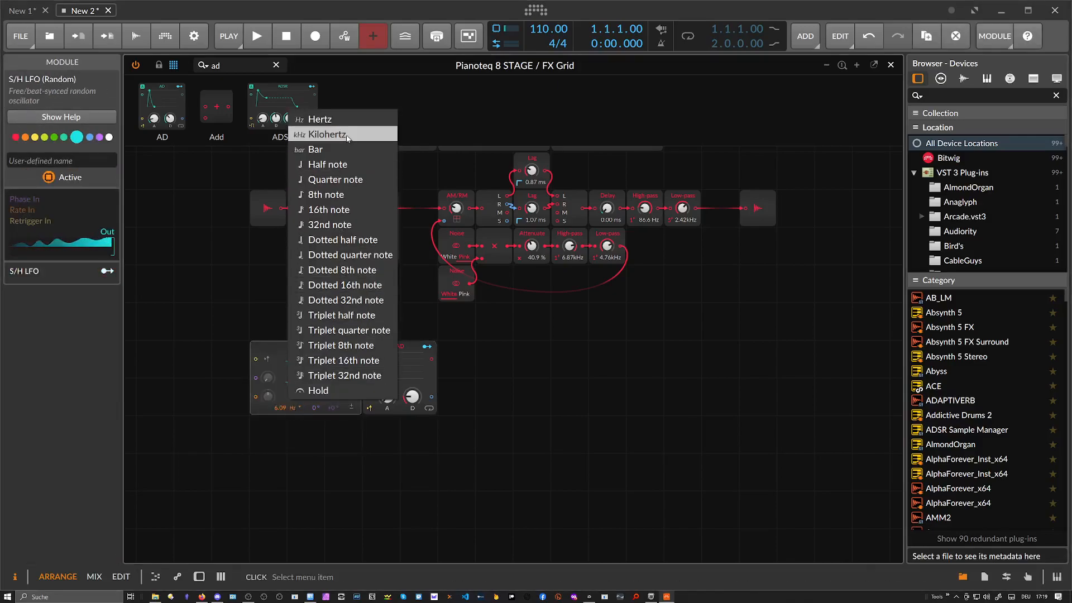
pyautogui.click(328, 134)
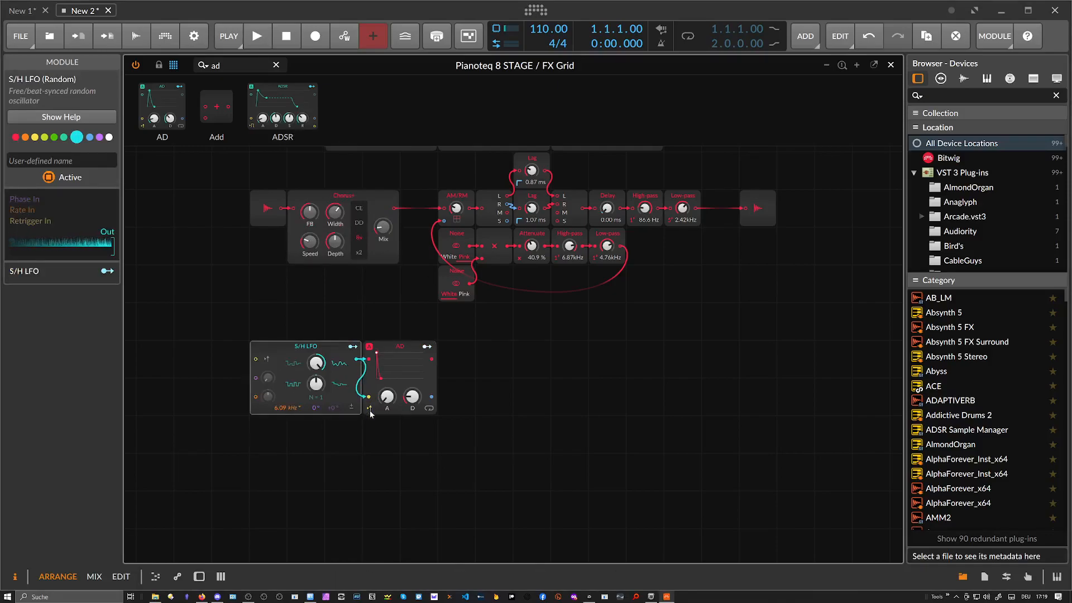
# Place an Audio Out after the AD envelope and insert an Attenuate module set to 49.1 % between them
pyautogui.click(457, 364)
pyautogui.hotkey('ctrl', 'v')
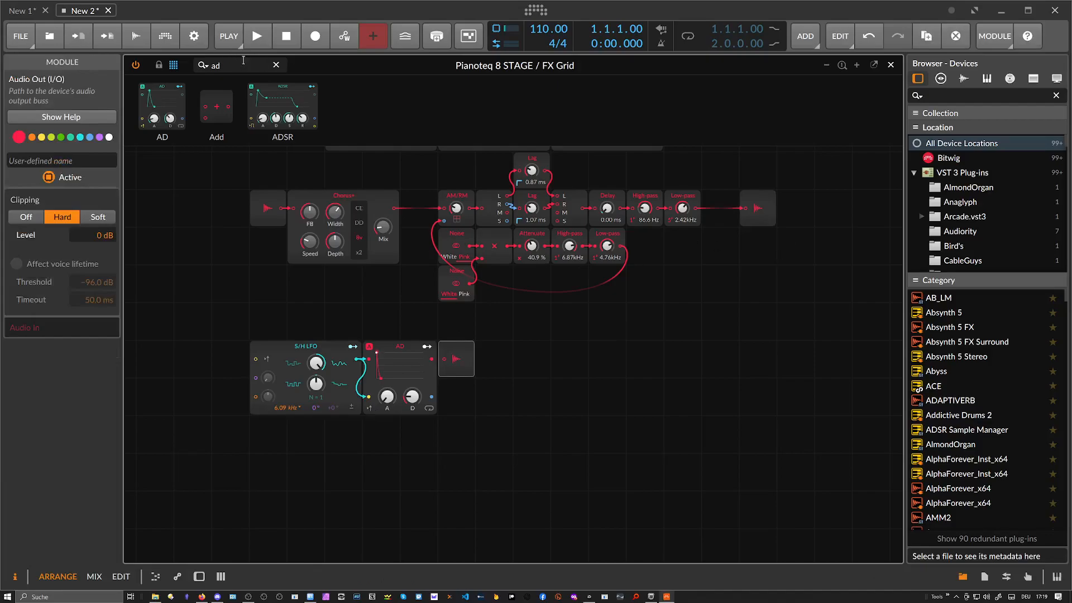
pyautogui.press('BackSpace')
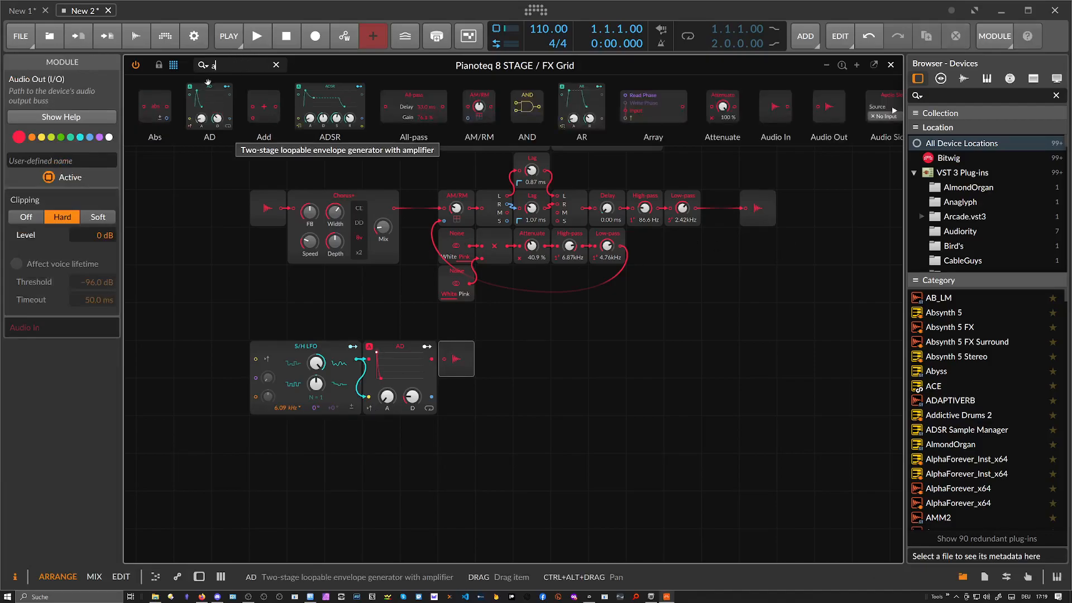
pyautogui.write('t')
pyautogui.press('Return')
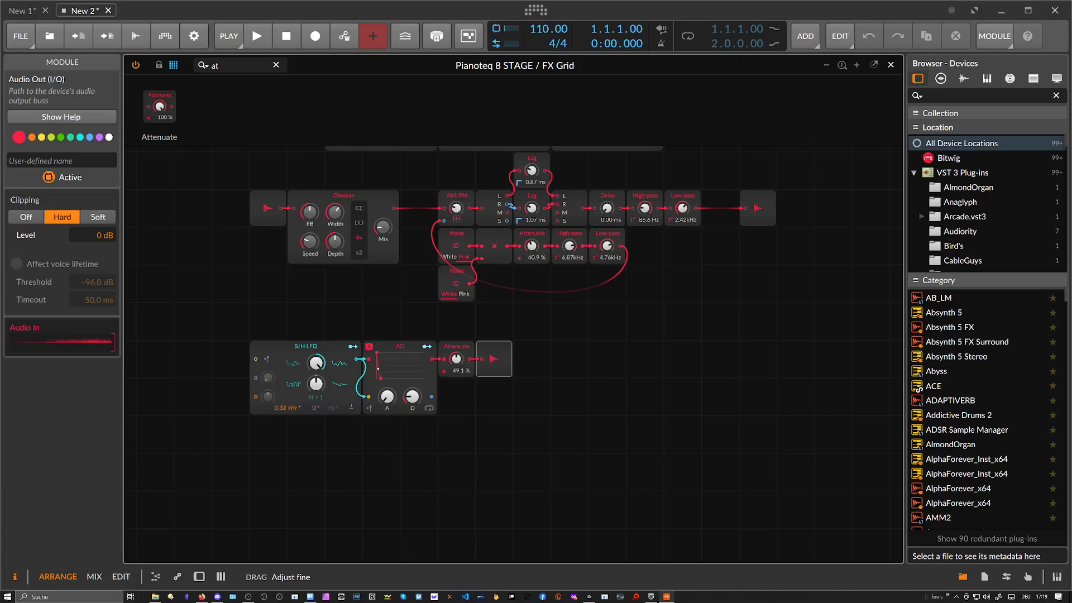
# Shorten the AD decay to 0.56 ms and insert a 4.47 kHz High-pass and a 10.2 kHz Low-pass before the Attenuate
pyautogui.moveTo(413, 396); pyautogui.dragTo(414, 400)
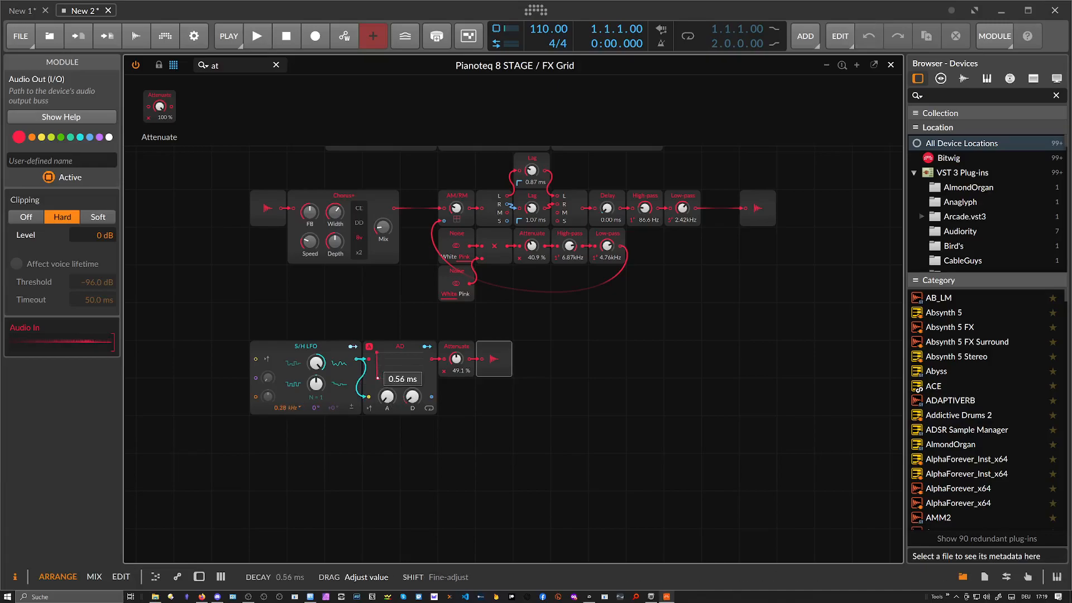
pyautogui.click(463, 394)
pyautogui.hotkey('ctrl', 'v')
pyautogui.moveTo(459, 385)
pyautogui.mouseDown()
pyautogui.moveTo(432, 360)
pyautogui.moveTo(496, 360)
pyautogui.moveTo(444, 358)
pyautogui.moveTo(458, 373)
pyautogui.mouseUp()
pyautogui.click(497, 401)
pyautogui.press('l')
# Lower the AD decay further and set the new S/H LFO's rate to 0.09 kHz
pyautogui.moveTo(413, 397)
pyautogui.mouseDown()
pyautogui.moveTo(412, 387)
pyautogui.moveTo(413, 410)
pyautogui.mouseUp()
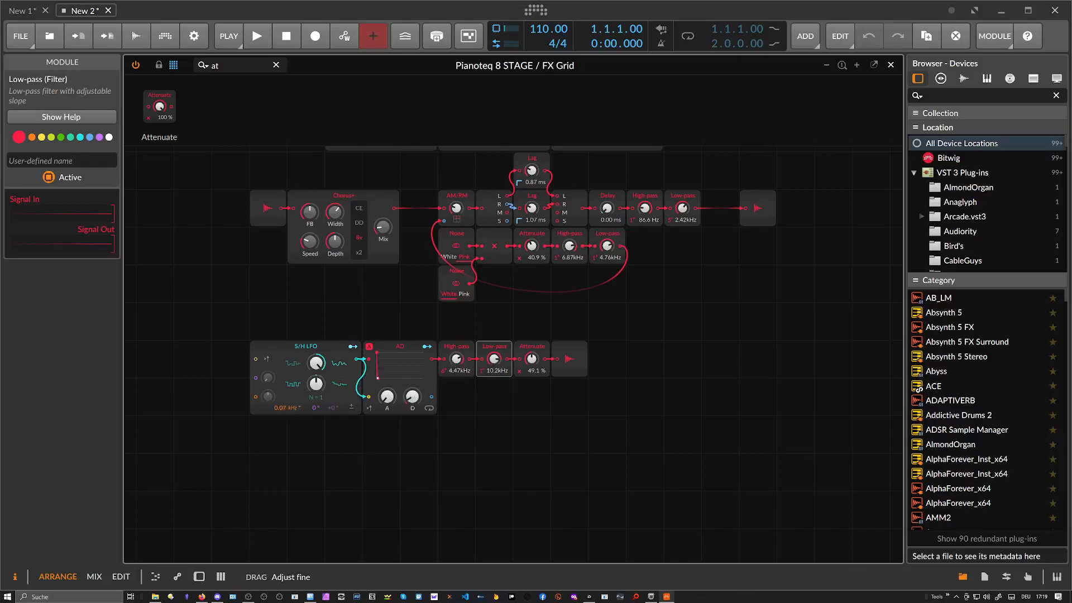
pyautogui.click(354, 406)
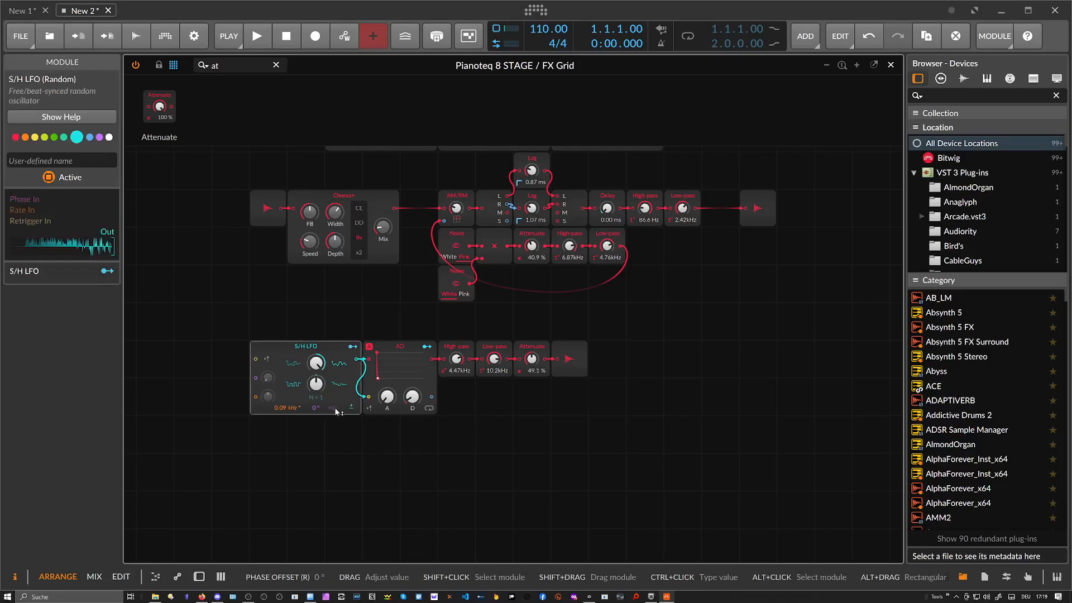
# Set the new S/H LFO's right phase offset to 74° and rate to 0.07 kHz, and lengthen the AD decay
pyautogui.moveTo(315, 407)
pyautogui.mouseDown()
pyautogui.moveTo(315, 398)
pyautogui.moveTo(333, 401)
pyautogui.mouseUp()
pyautogui.doubleClick(314, 407)
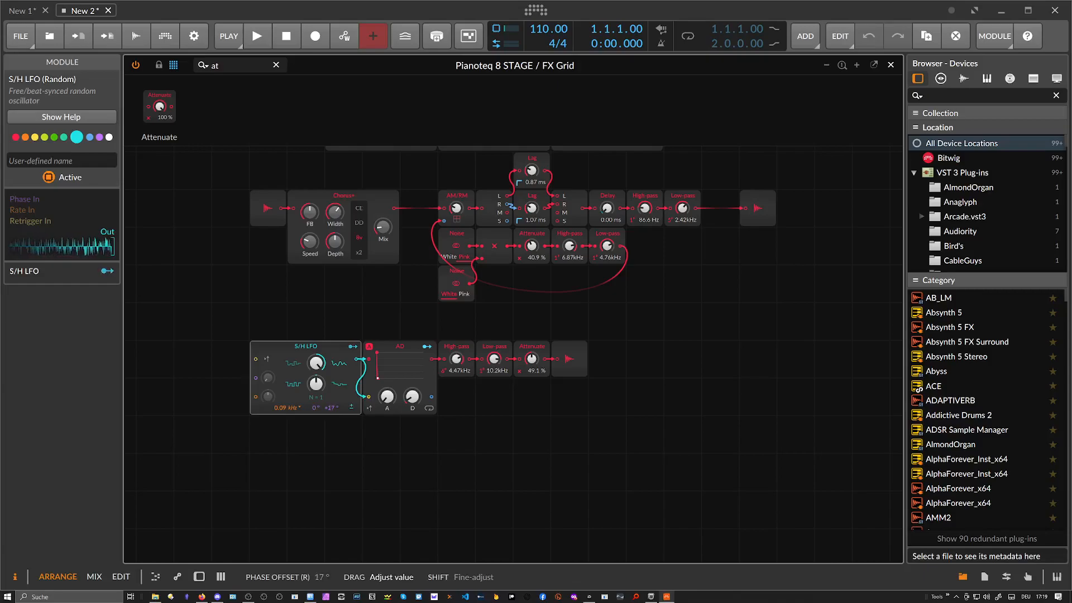
pyautogui.moveTo(332, 398); pyautogui.dragTo(333, 403)
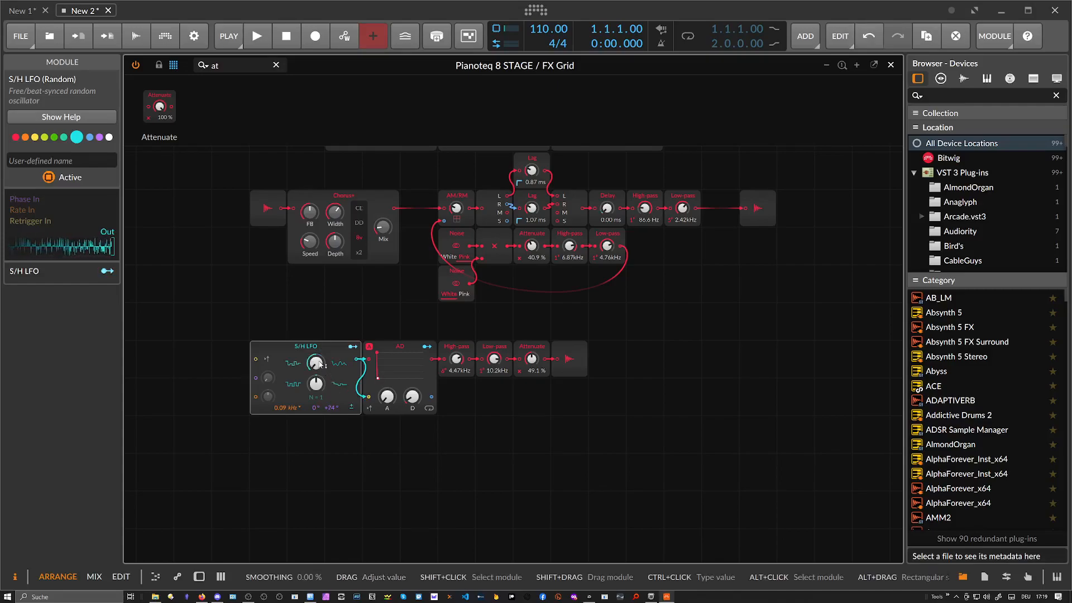
pyautogui.moveTo(377, 378); pyautogui.dragTo(380, 378)
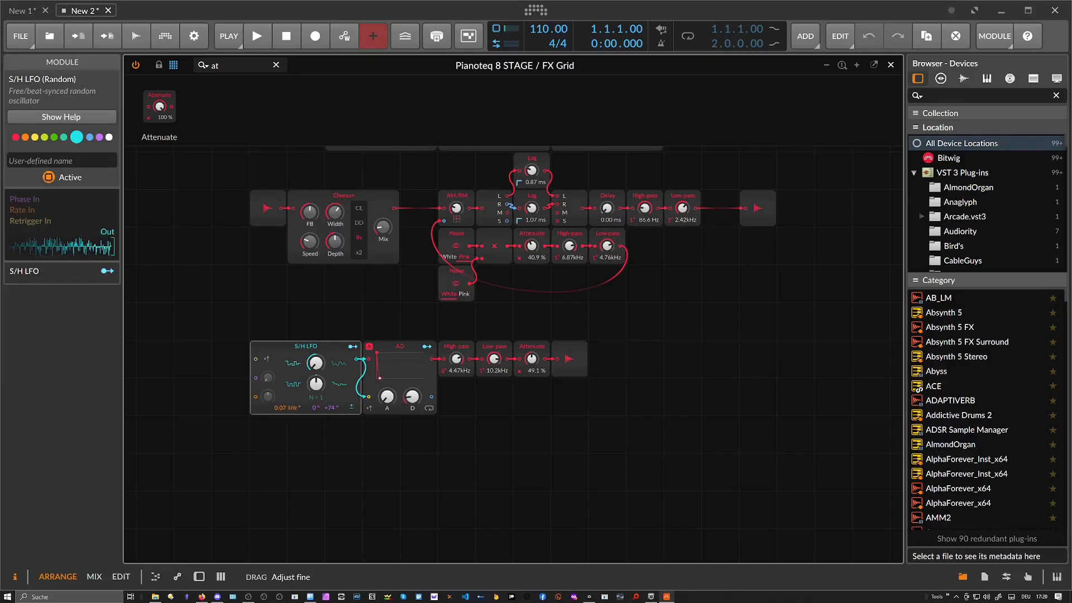
# Insert a Chance module set to 44.6 % before the AD's trigger input and raise the lower chain's Attenuate to 84.9 %
pyautogui.click(228, 71)
pyautogui.write('ch')
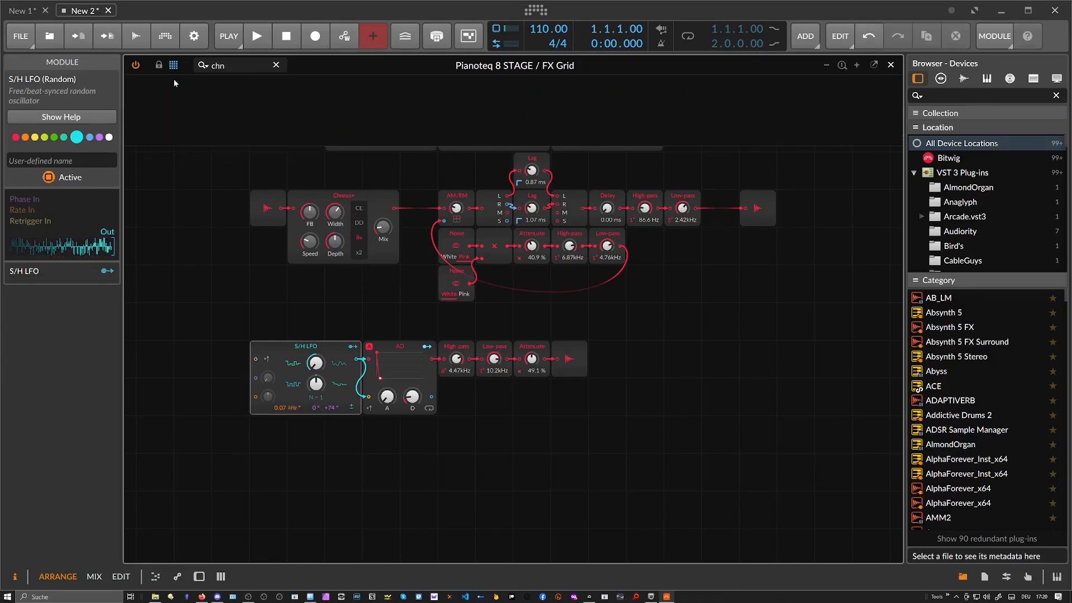
pyautogui.write('a')
pyautogui.moveTo(155, 106); pyautogui.dragTo(369, 398)
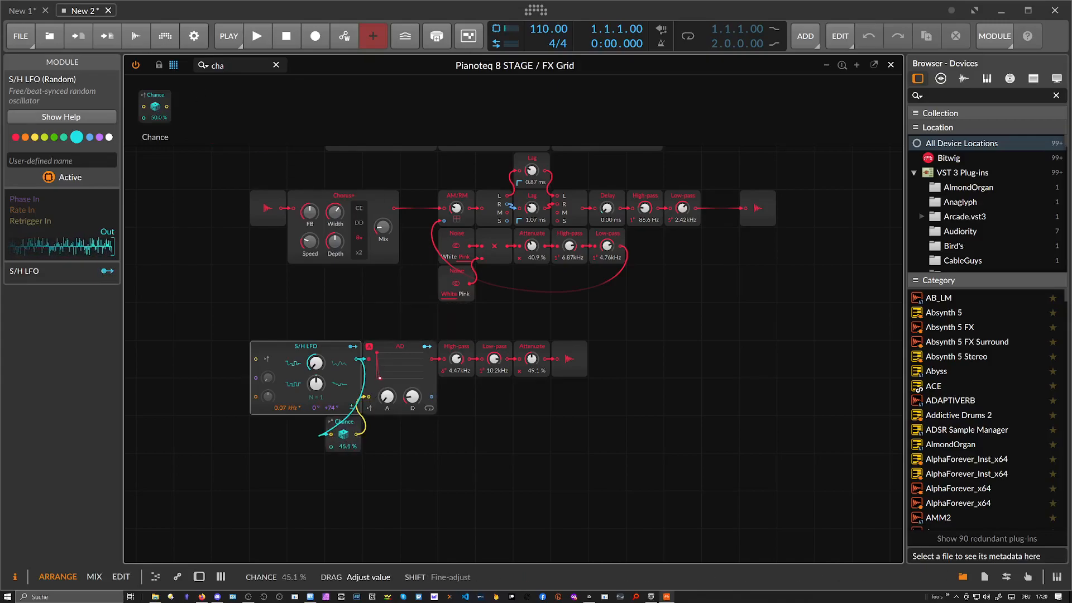
pyautogui.moveTo(531, 359); pyautogui.dragTo(531, 338)
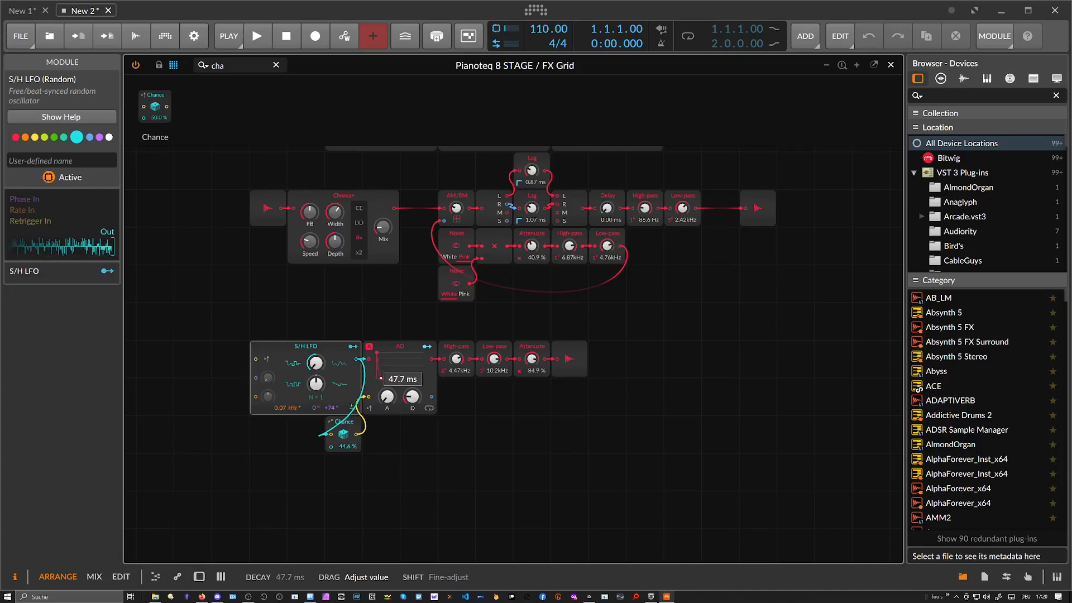
# Insert an SVF filter between the AD and the High-pass, in band-pass mode with a 3.98 kHz cutoff
pyautogui.click(217, 66)
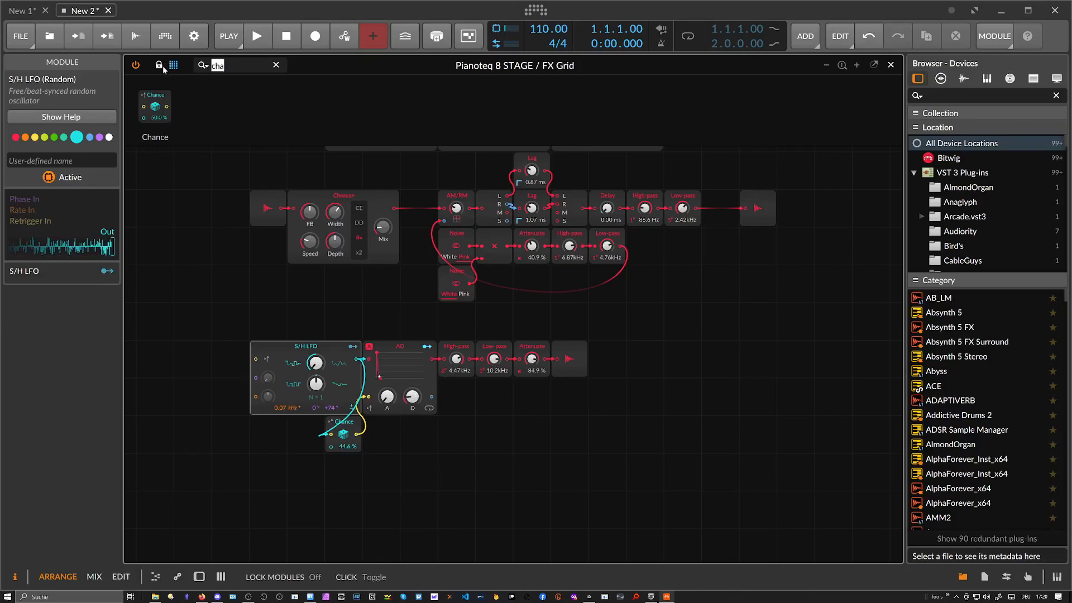
pyautogui.write('sv')
pyautogui.moveTo(174, 106); pyautogui.dragTo(433, 352)
pyautogui.moveTo(456, 397); pyautogui.dragTo(456, 447)
pyautogui.click(494, 408)
pyautogui.moveTo(494, 378); pyautogui.dragTo(494, 357)
pyautogui.moveTo(530, 378); pyautogui.dragTo(529, 361)
pyautogui.moveTo(494, 378); pyautogui.dragTo(494, 385)
# Add a Dice triggered by the S/H LFO, wire it to the SVF's cutoff modulation input and set the cutoff to 109 Hz
pyautogui.click(217, 65)
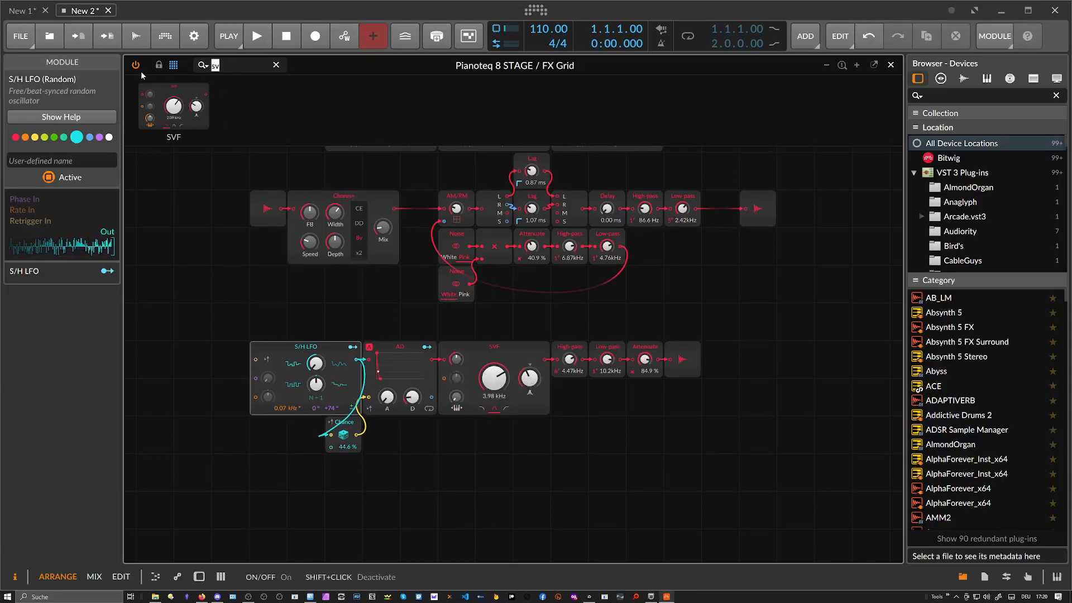
pyautogui.write('dice')
pyautogui.moveTo(156, 106); pyautogui.dragTo(378, 503)
pyautogui.moveTo(358, 359); pyautogui.dragTo(330, 476)
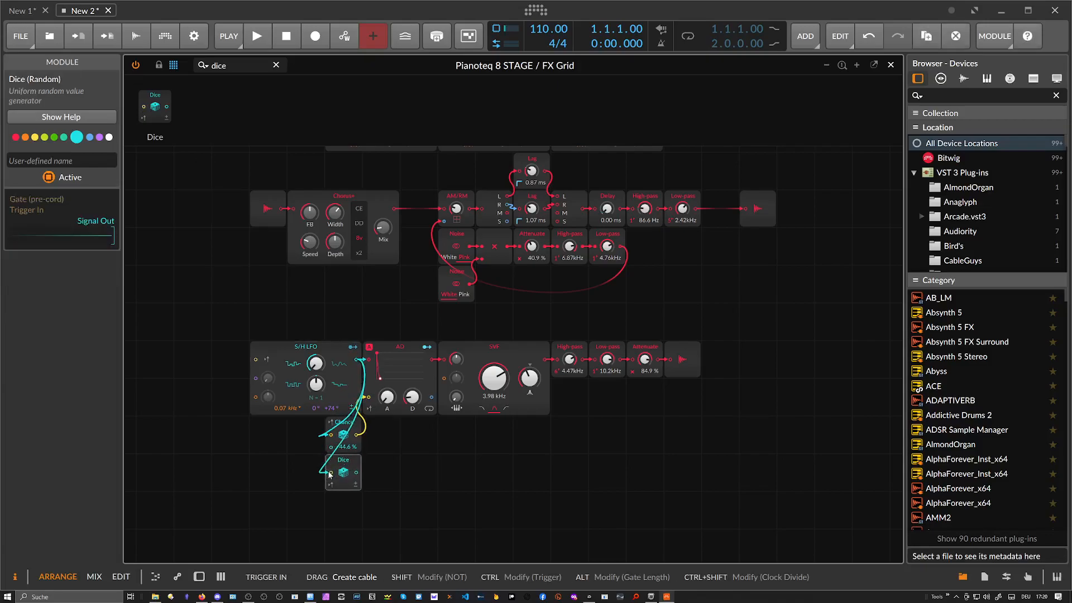
pyautogui.moveTo(484, 386); pyautogui.dragTo(484, 408)
pyautogui.moveTo(356, 473); pyautogui.dragTo(444, 379)
pyautogui.moveTo(457, 378); pyautogui.dragTo(496, 422)
pyautogui.moveTo(530, 380); pyautogui.dragTo(530, 381)
pyautogui.moveTo(457, 379); pyautogui.dragTo(457, 378)
# Insert a Distortion module set to +12.1 dB after the SVF and lower the SVF cutoff to 47.0 Hz
pyautogui.click(241, 70)
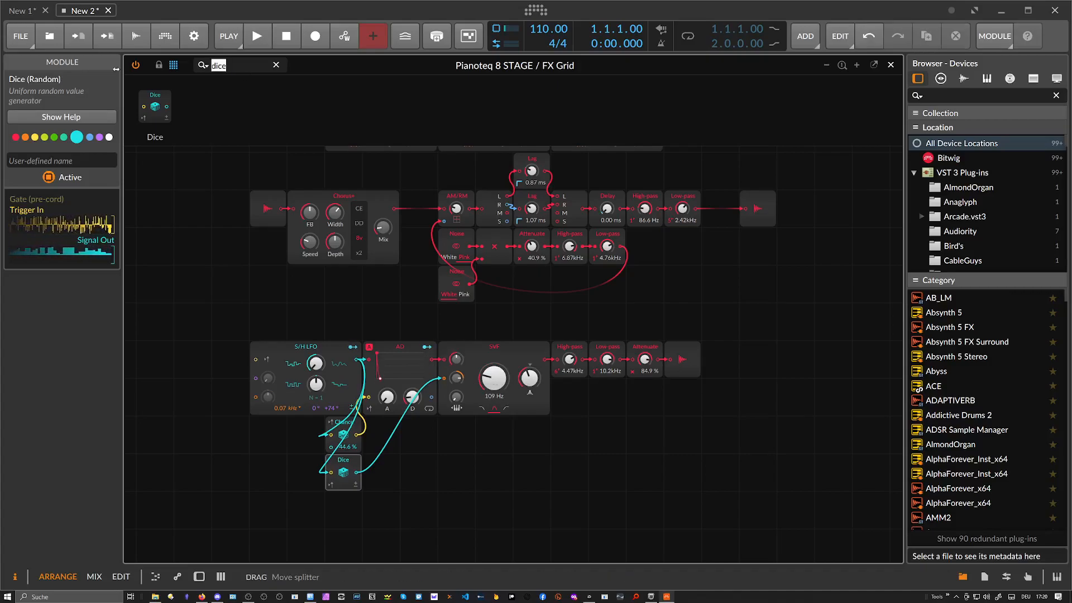
pyautogui.write('di')
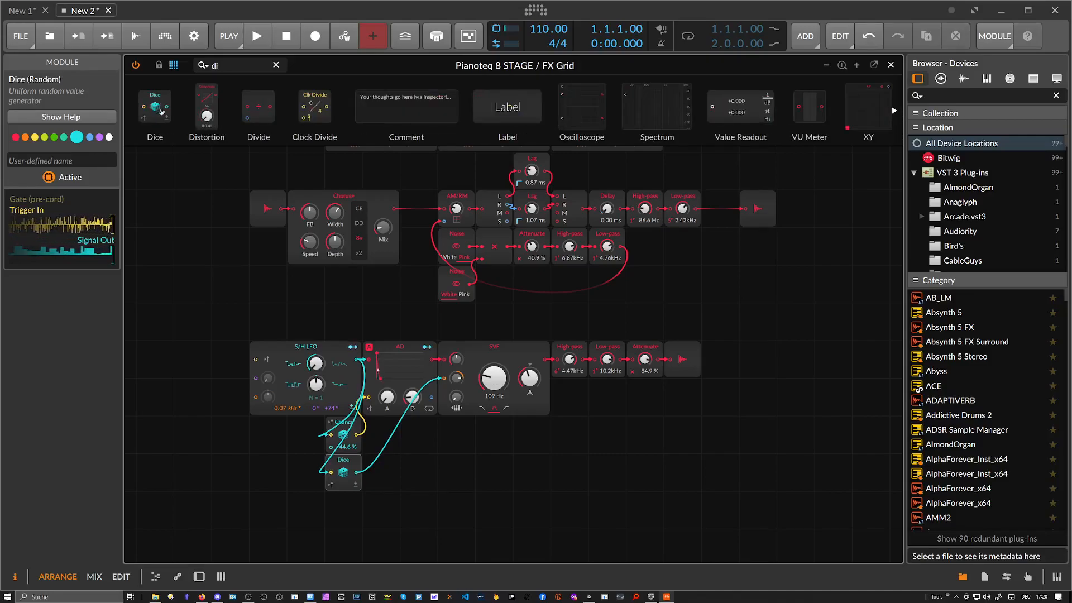
pyautogui.moveTo(553, 352)
pyautogui.mouseDown()
pyautogui.moveTo(530, 381)
pyautogui.moveTo(494, 394)
pyautogui.mouseUp()
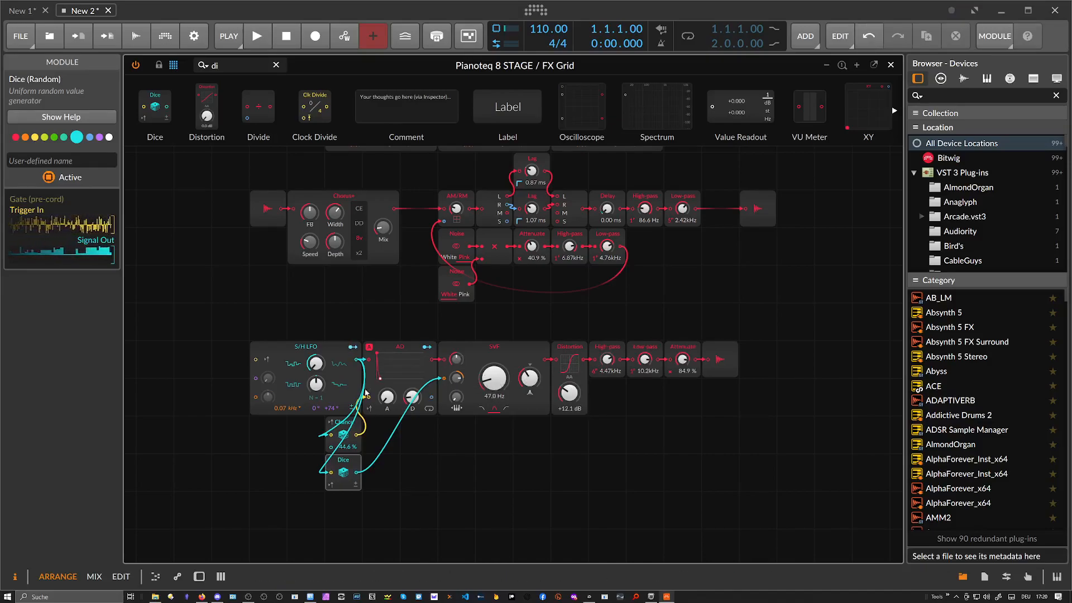
# Set the S/H LFO's right phase offset to 258°, the Chance to 28.6 % and the AD decay to 0.02 ms
pyautogui.moveTo(331, 408); pyautogui.dragTo(331, 393)
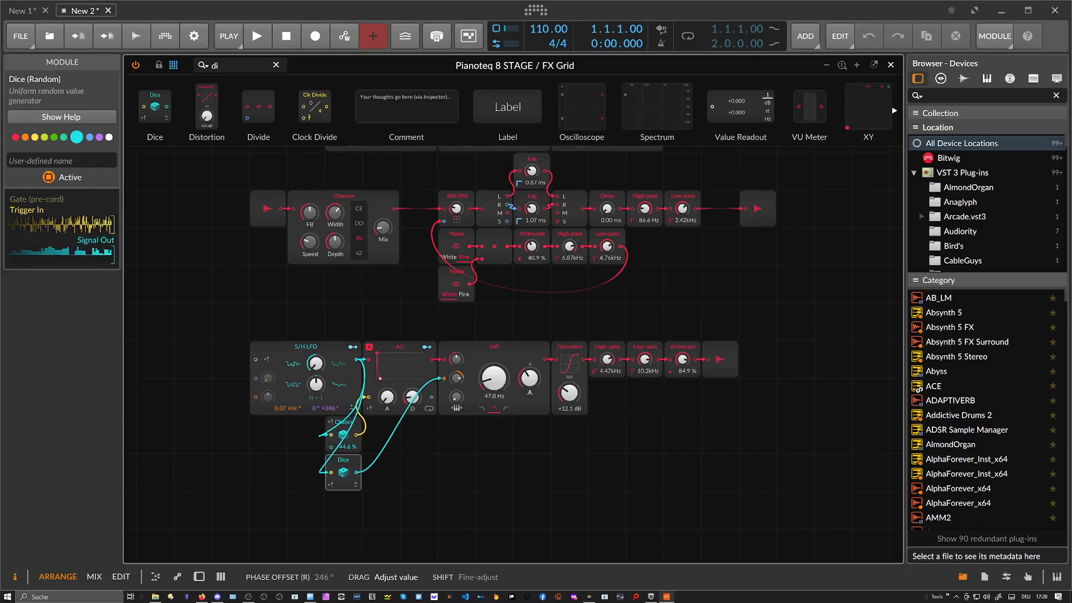
pyautogui.moveTo(331, 408); pyautogui.dragTo(331, 406)
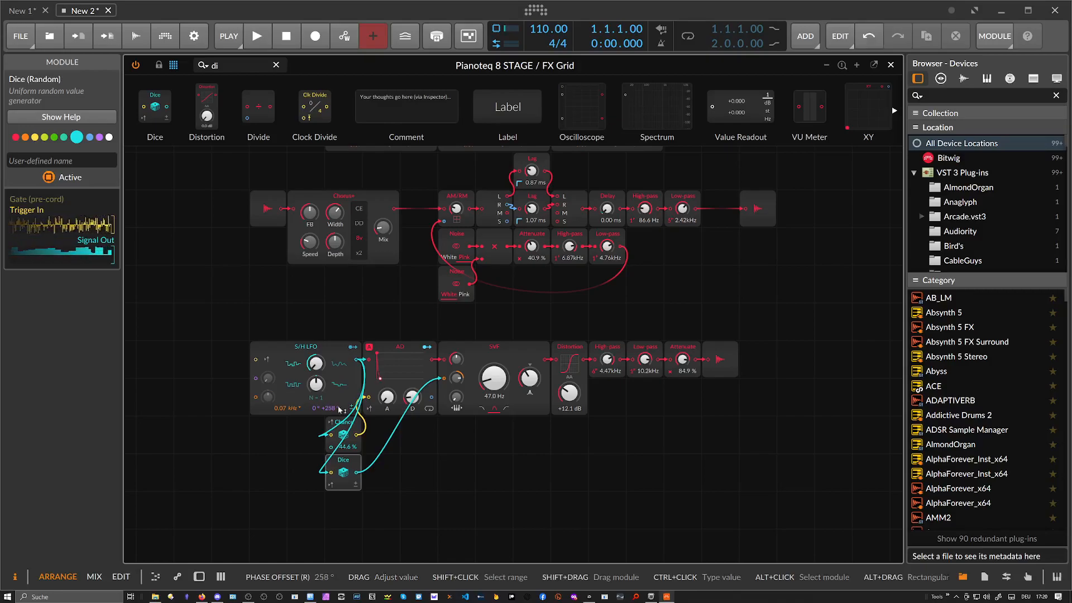
pyautogui.moveTo(347, 447); pyautogui.dragTo(347, 450)
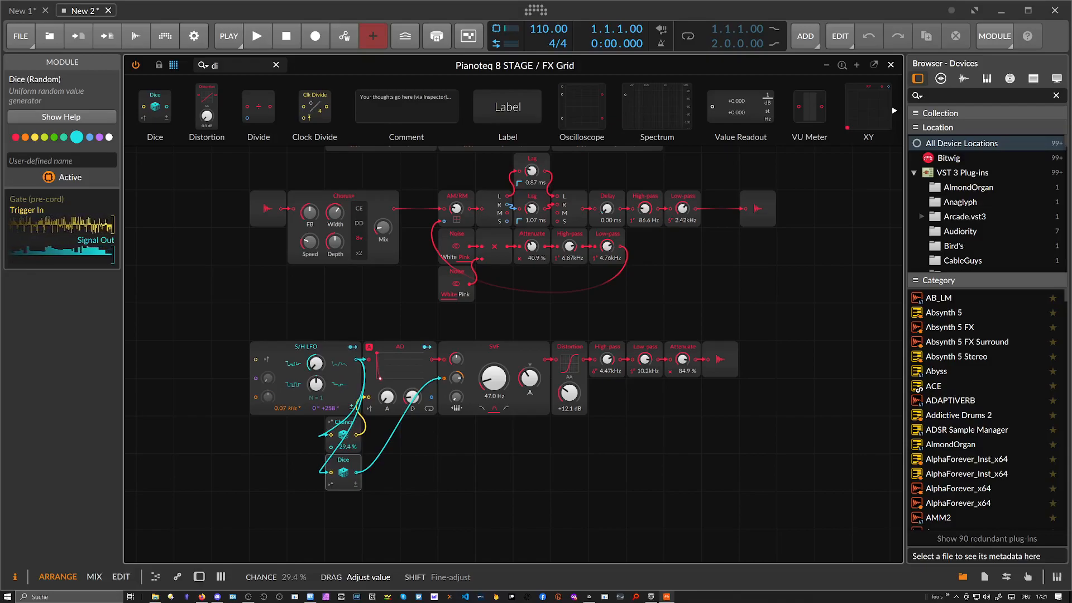
pyautogui.moveTo(412, 397); pyautogui.dragTo(412, 420)
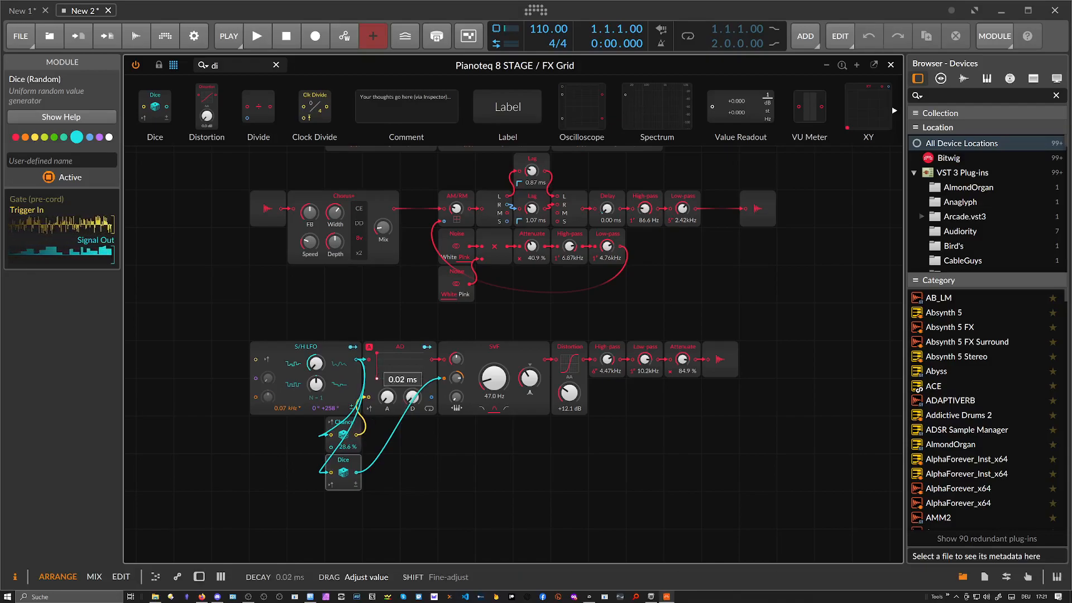
# Duplicate the Dice, connect a Modulator Out to the copy and map it to the AD's Decay with an amount of 0.440
pyautogui.hotkey('ctrl', 'd')
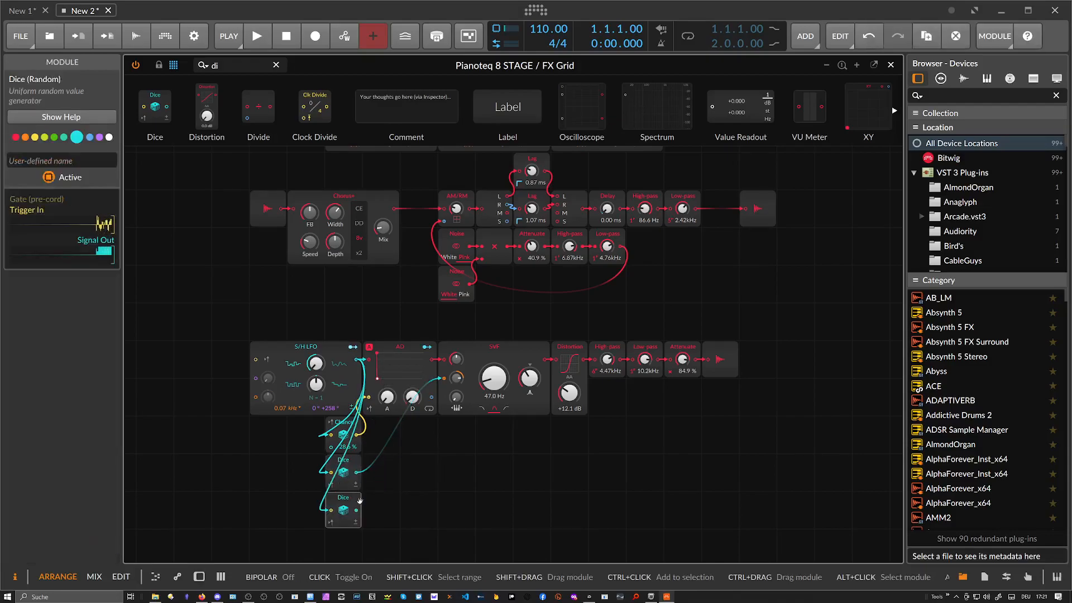
pyautogui.moveTo(236, 64); pyautogui.dragTo(149, 66)
pyautogui.write('mod')
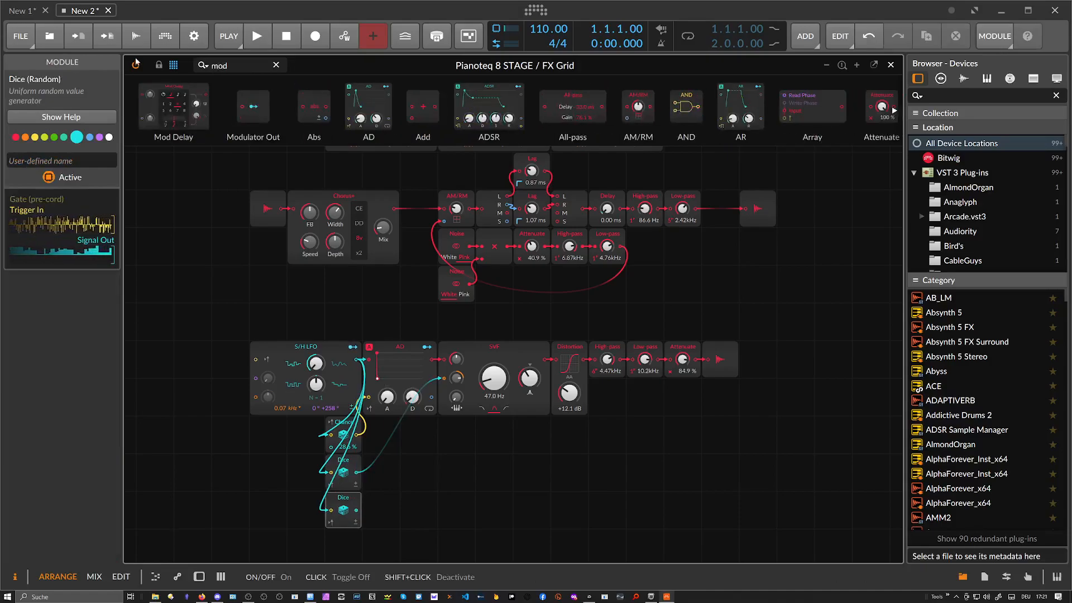
pyautogui.moveTo(427, 354); pyautogui.dragTo(358, 510)
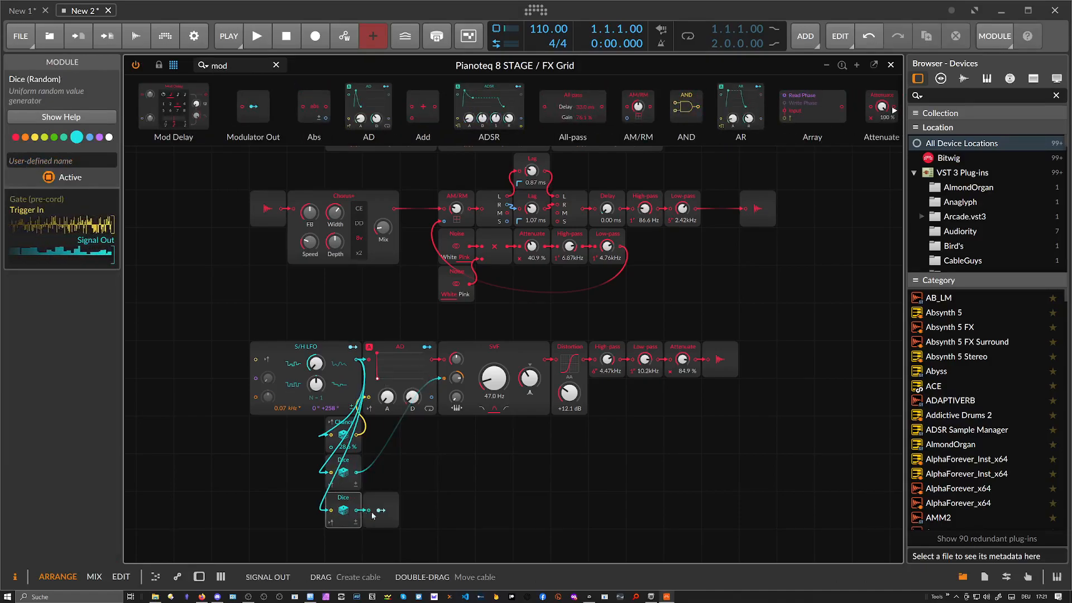
pyautogui.click(381, 511)
pyautogui.moveTo(412, 397); pyautogui.dragTo(412, 396)
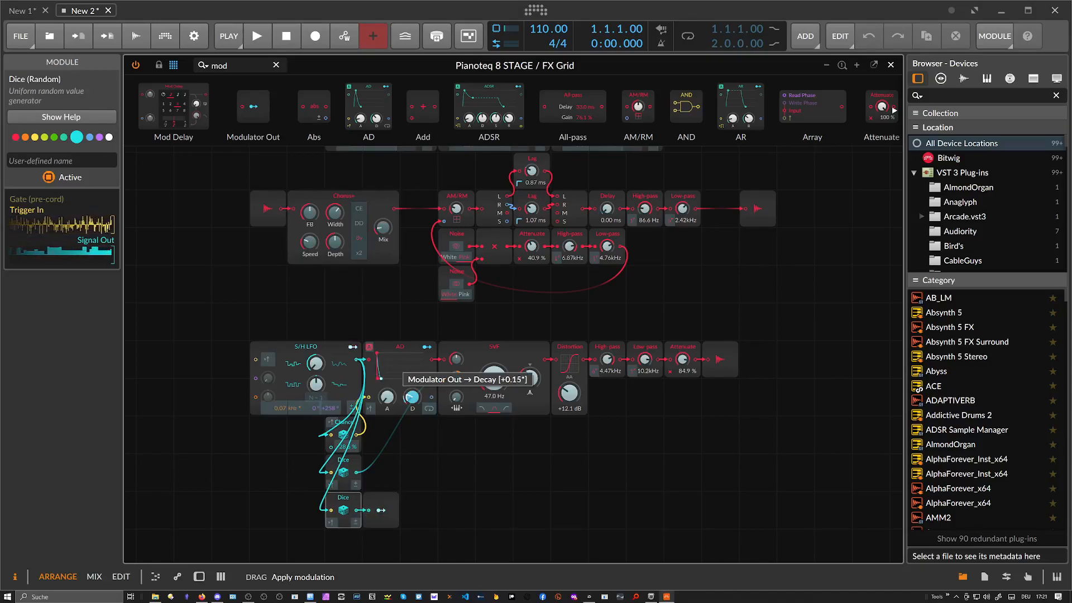
pyautogui.click(381, 511)
pyautogui.click(686, 339)
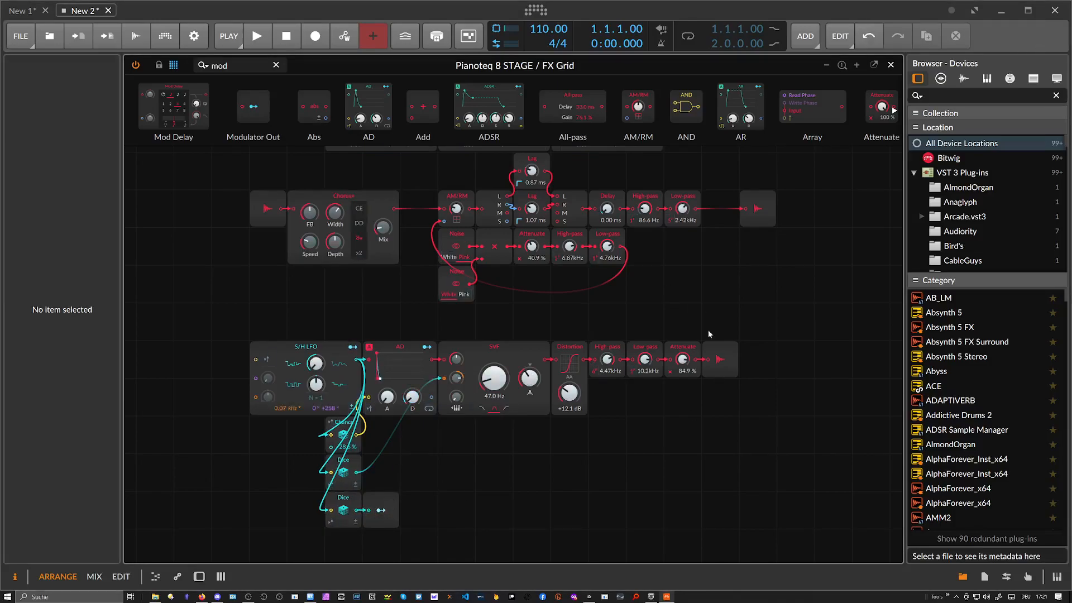
# Insert a Blend after the chorus, feed the lower Attenuate's output into its second input and delete the lower chain's Audio Out
pyautogui.moveTo(236, 65); pyautogui.dragTo(144, 68)
pyautogui.write('blend')
pyautogui.moveTo(155, 108); pyautogui.dragTo(414, 209)
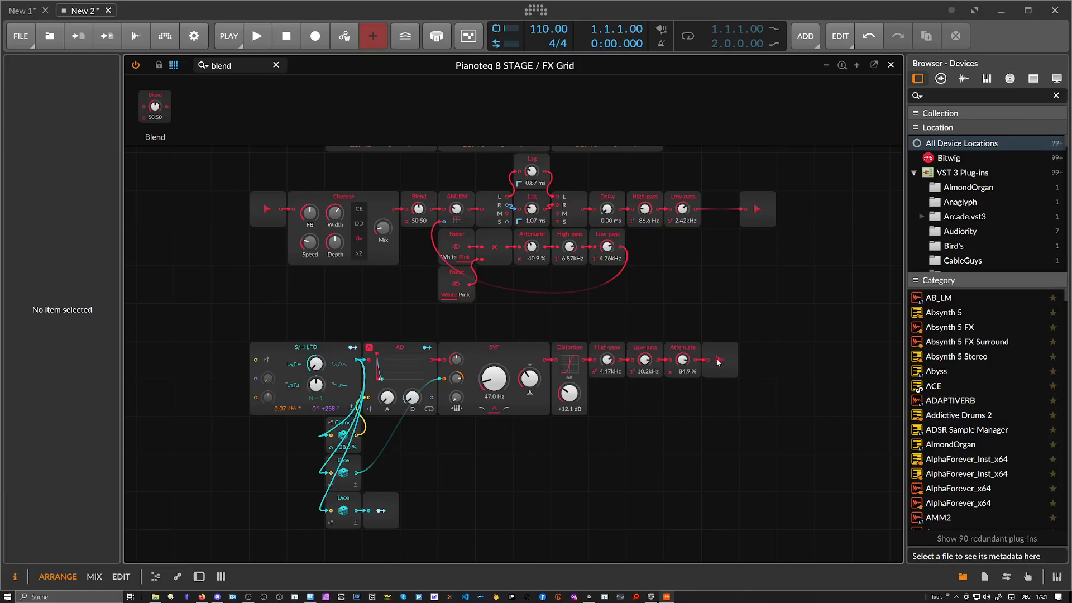
pyautogui.moveTo(696, 360); pyautogui.dragTo(407, 221)
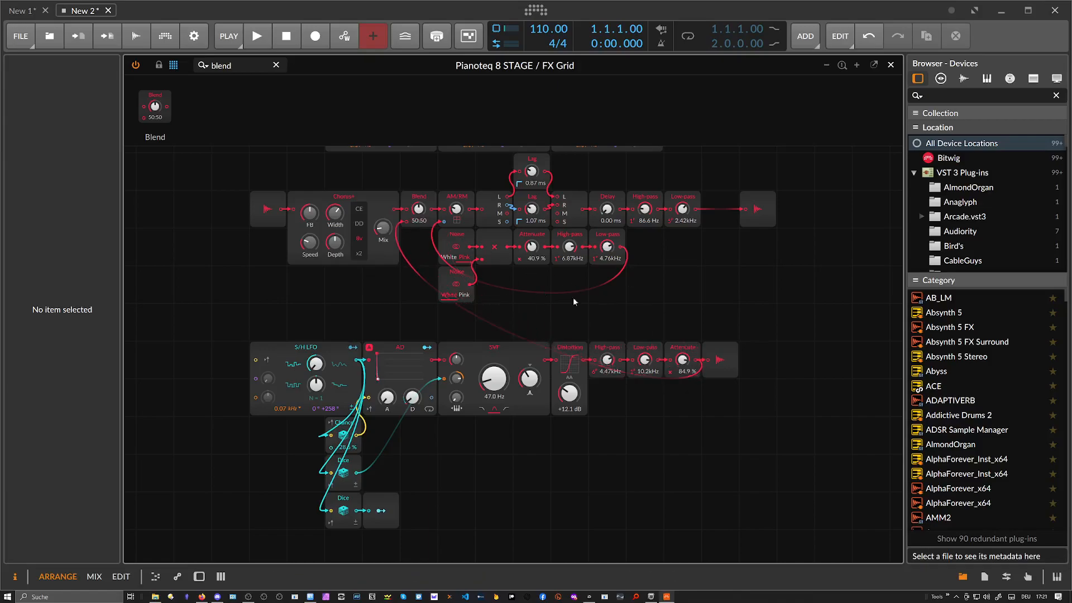
pyautogui.click(746, 358)
pyautogui.click(731, 354)
pyautogui.press('Delete')
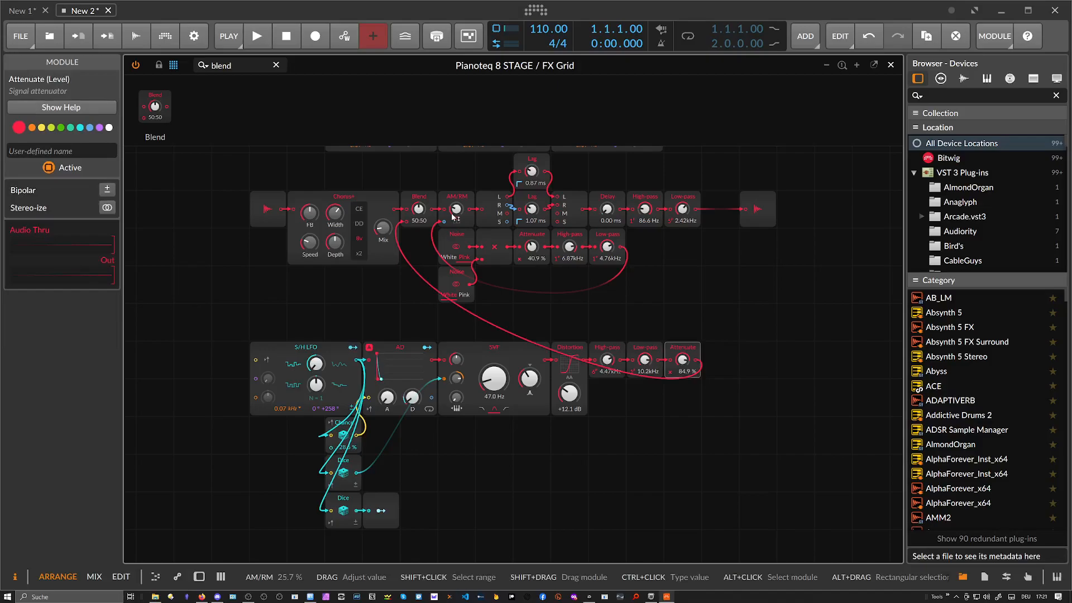
# Raise the lower chain's Attenuate to 100 % and replace the Blend with an AM/RM module
pyautogui.moveTo(683, 360); pyautogui.dragTo(682, 338)
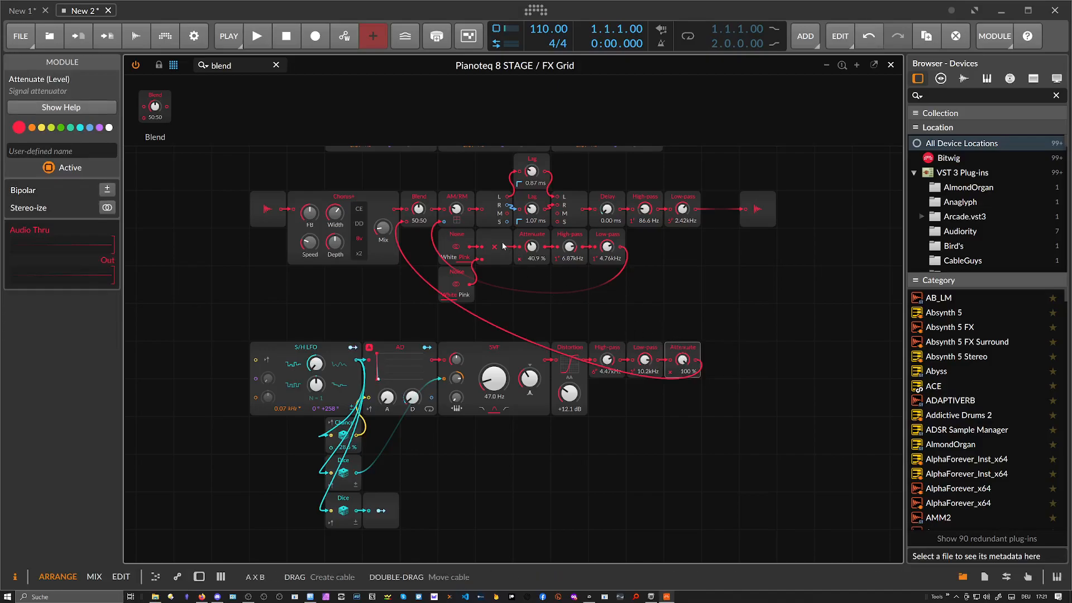
pyautogui.click(431, 203)
pyautogui.rightClick(431, 204)
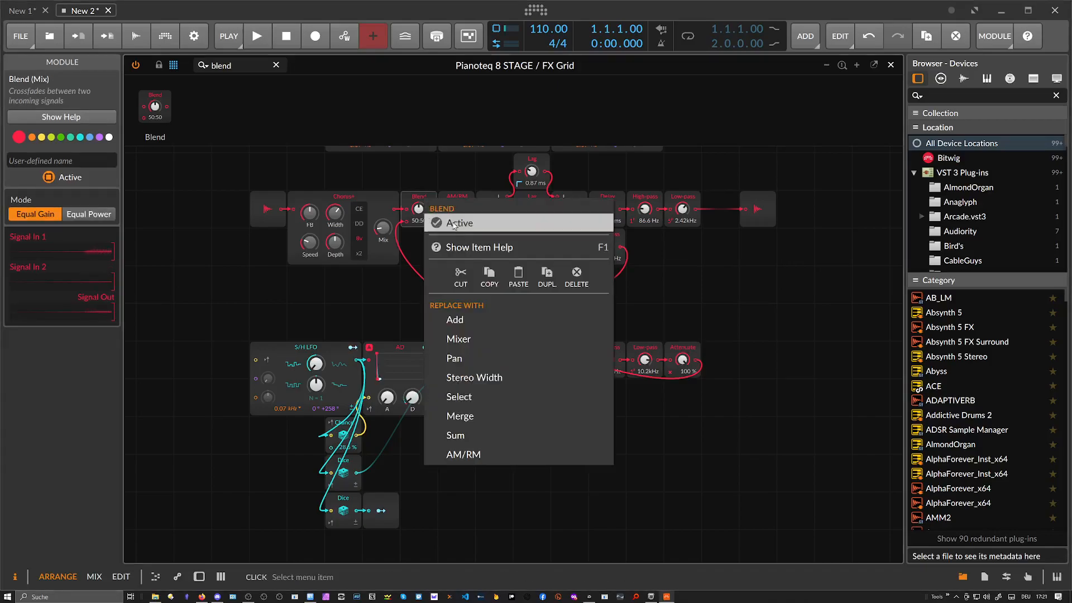
pyautogui.click(467, 457)
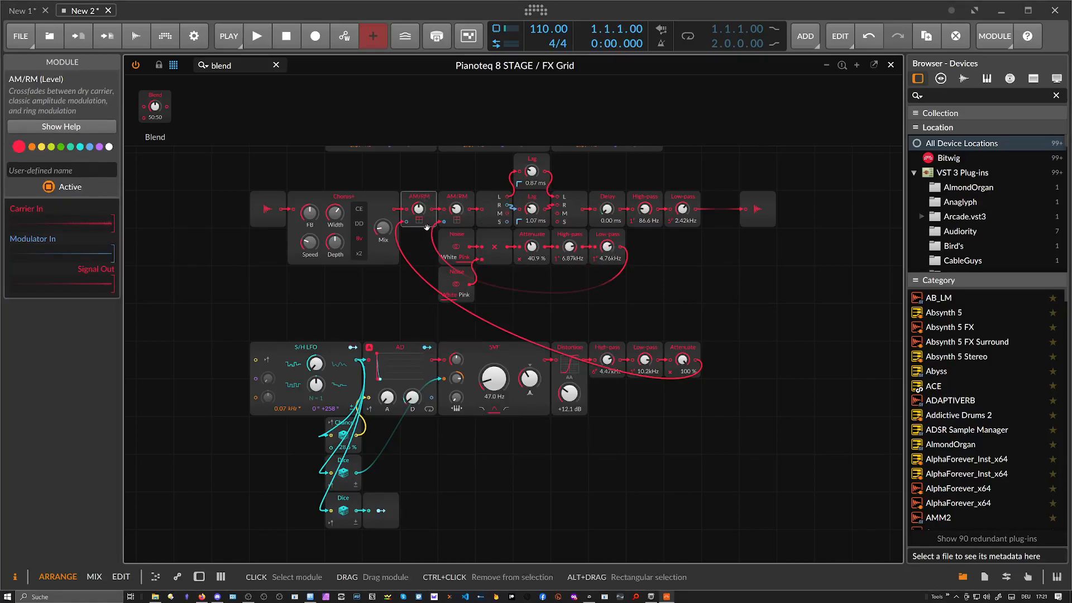
# Raise the SVF's drive, set the Distortion drive to +24.6 dB and adjust the amounts of both AM/RM modules
pyautogui.moveTo(456, 359); pyautogui.dragTo(456, 342)
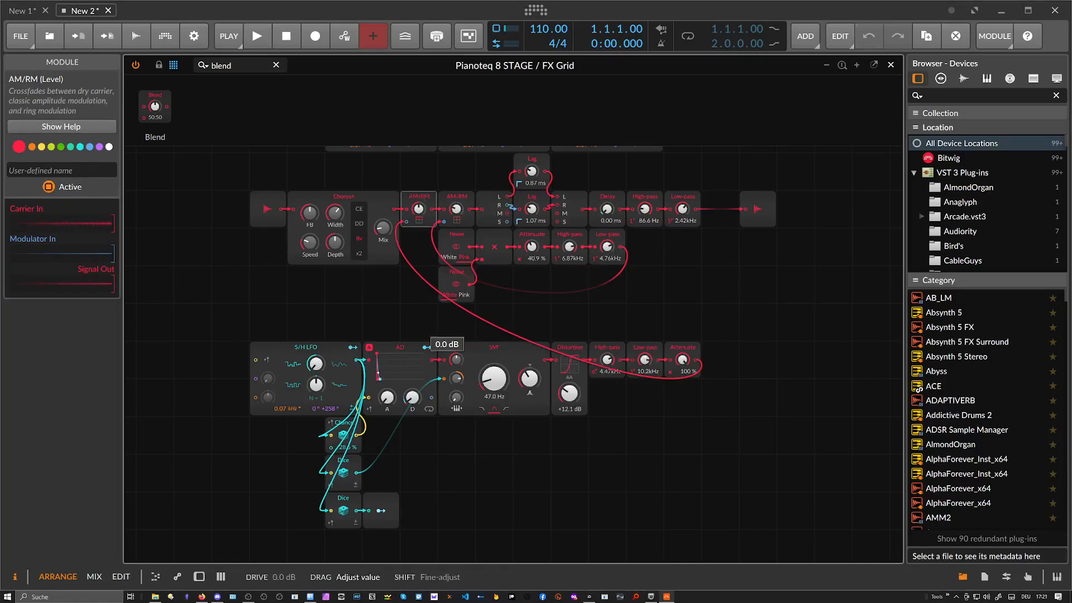
pyautogui.moveTo(569, 394); pyautogui.dragTo(569, 388)
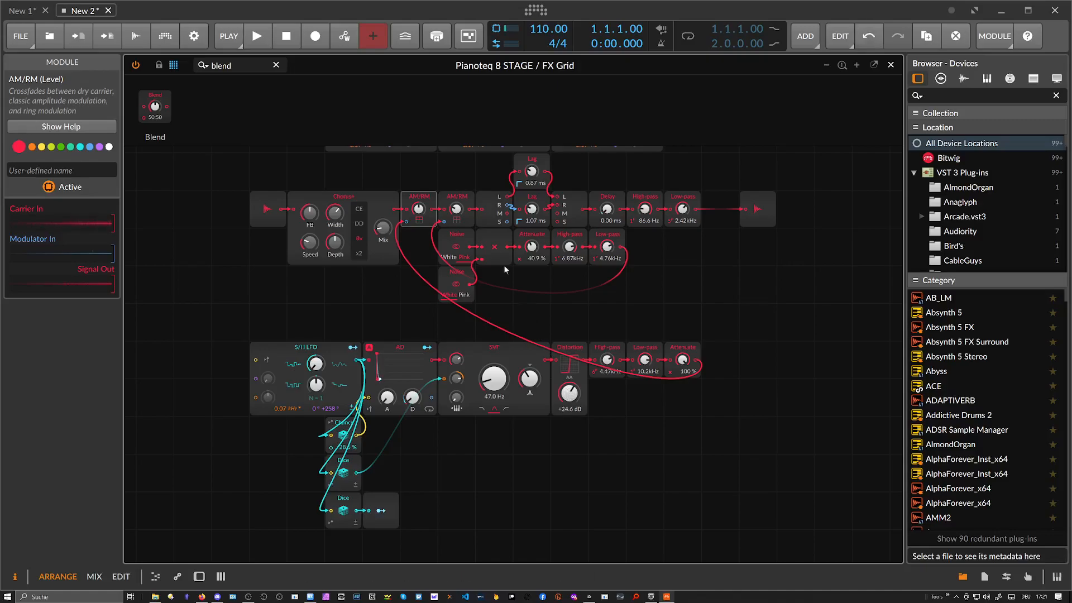
pyautogui.click(419, 209)
pyautogui.moveTo(418, 209); pyautogui.dragTo(418, 206)
pyautogui.moveTo(456, 209); pyautogui.dragTo(454, 216)
# Insert a Blend before the second AM/RM's modulator input, delete the first AM/RM and wire the crackle Attenuate into the Blend
pyautogui.click(222, 66)
pyautogui.moveTo(155, 106); pyautogui.dragTo(428, 229)
pyautogui.click(420, 196)
pyautogui.press('Delete')
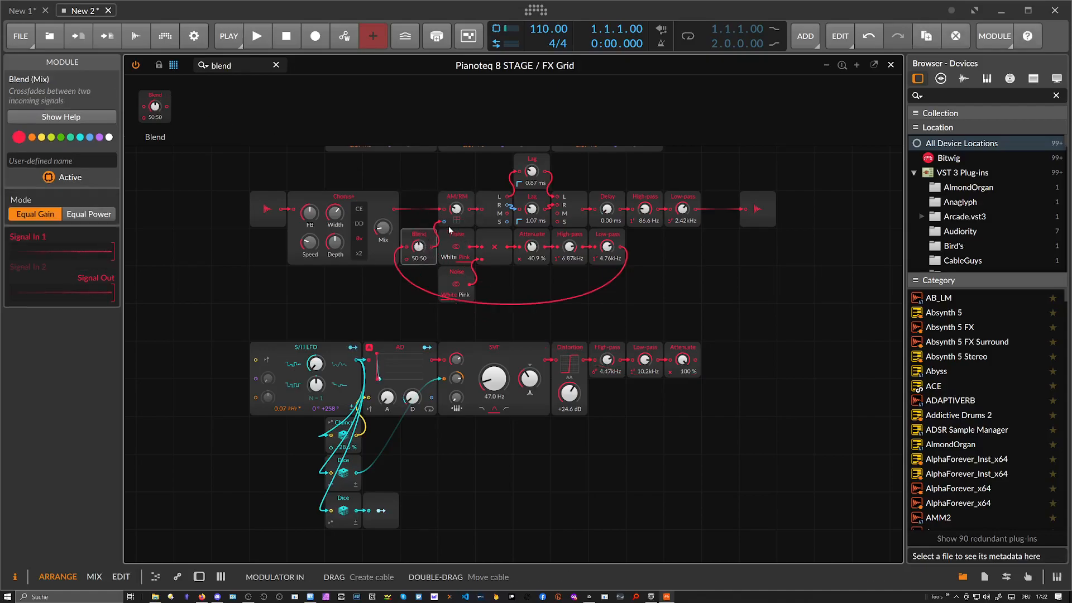
pyautogui.moveTo(699, 359); pyautogui.dragTo(408, 264)
# Rebalance the crackle with the Distortion at +21.7 dB, SVF cutoff at 120 Hz, Blend at 24:76 and an adjusted AM/RM amount
pyautogui.click(456, 208)
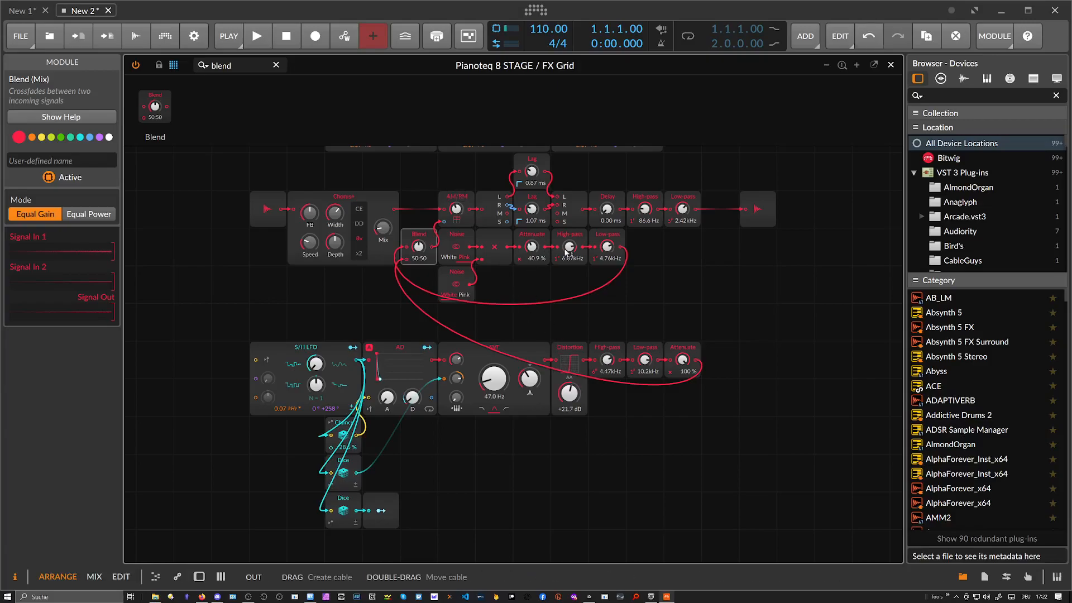
pyautogui.moveTo(456, 209); pyautogui.dragTo(457, 201)
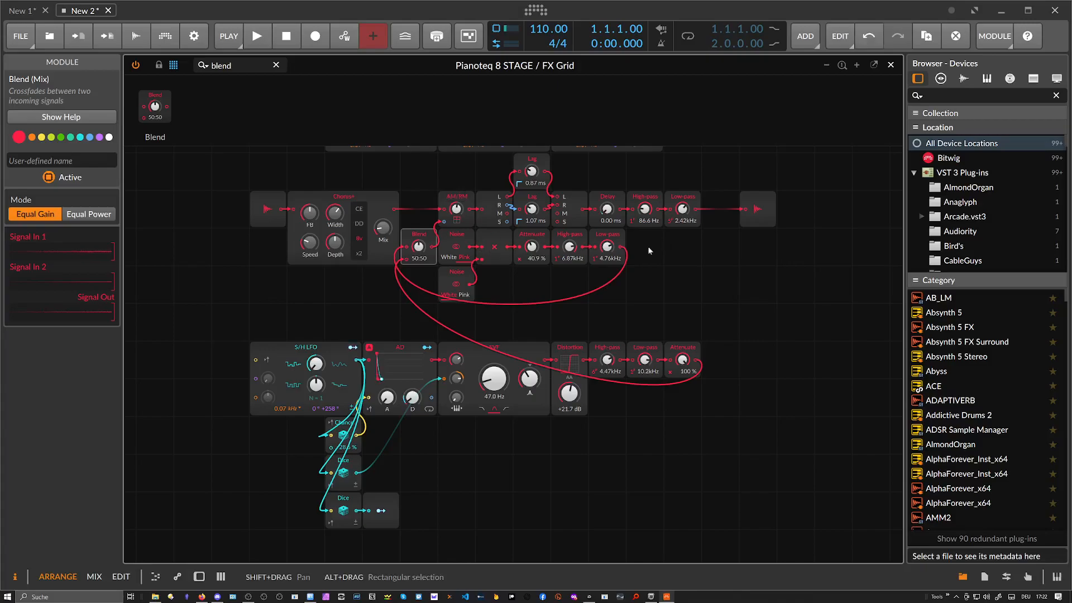
pyautogui.click(199, 576)
pyautogui.moveTo(595, 524); pyautogui.dragTo(594, 524)
pyautogui.click(207, 576)
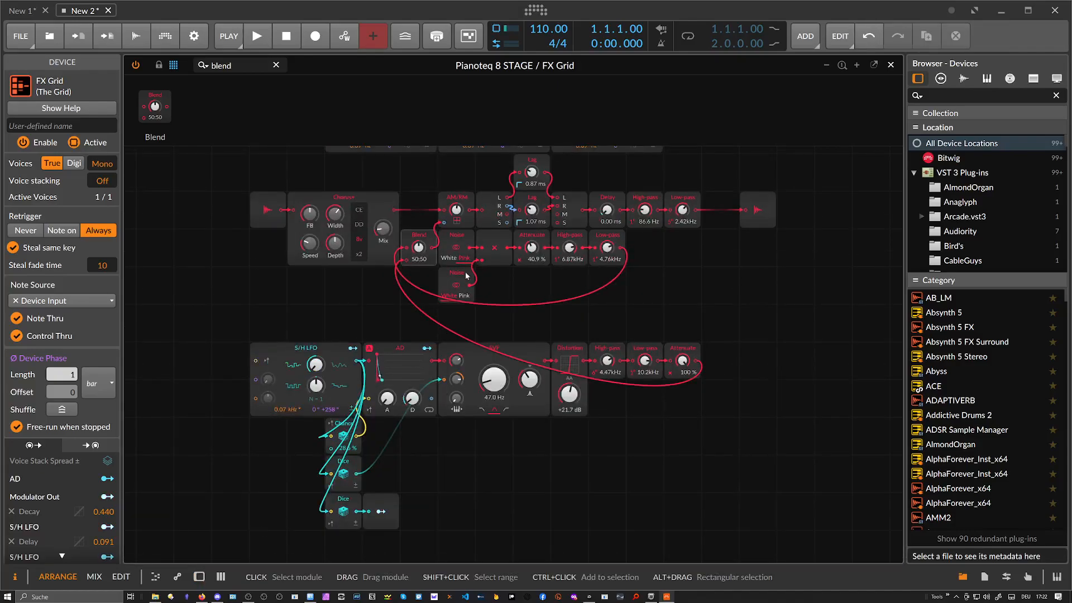
pyautogui.moveTo(493, 380); pyautogui.dragTo(493, 380)
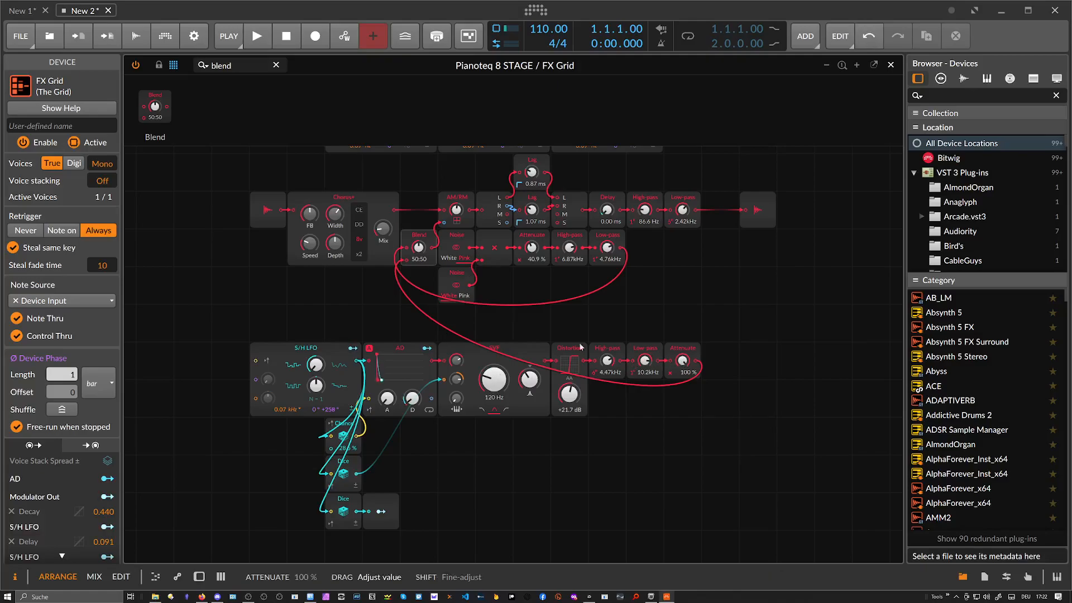
pyautogui.moveTo(419, 248); pyautogui.dragTo(419, 247)
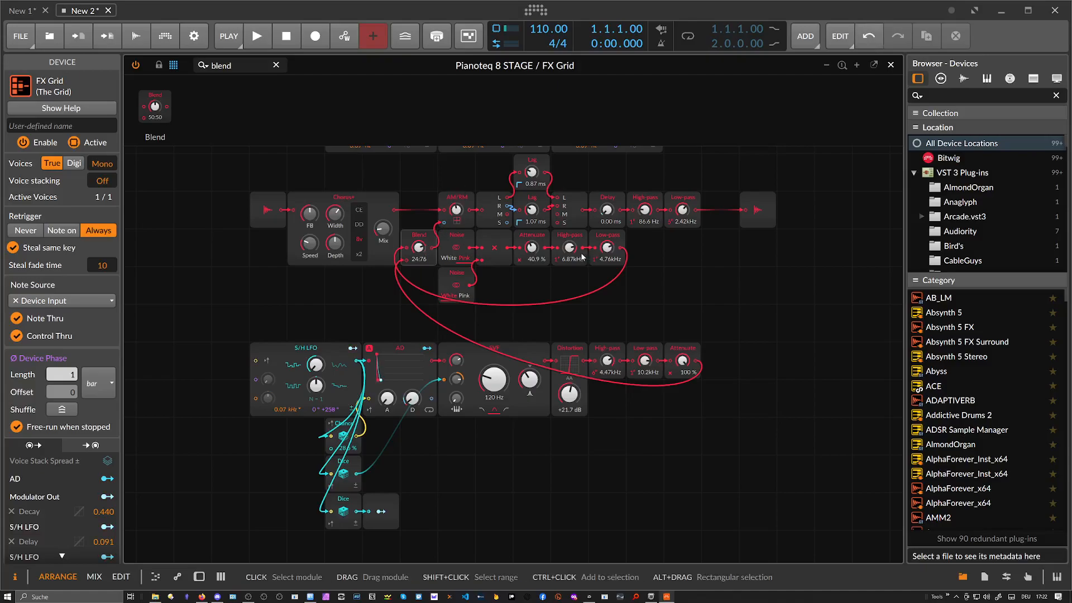
# Shift the noise chain away from the Blend and insert a Gain - Vol at +9.7 dB between the Blend and the AM/RM modulator input
pyautogui.moveTo(672, 281); pyautogui.dragTo(518, 239)
pyautogui.click(221, 65)
pyautogui.write('vol')
pyautogui.moveTo(159, 107); pyautogui.dragTo(455, 248)
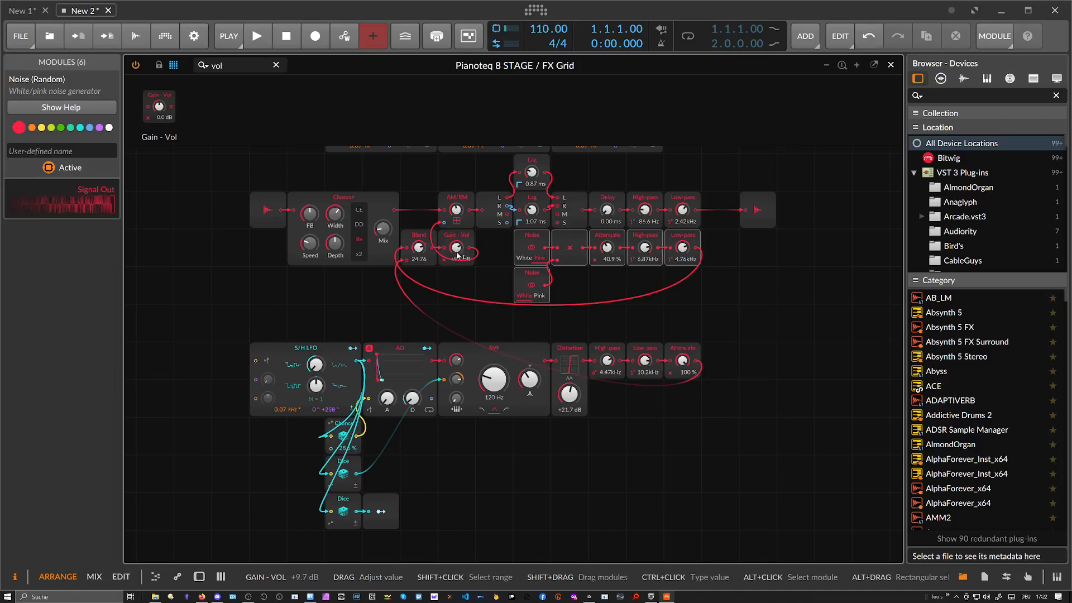
# Set the SVF cutoff to 176 Hz and the noise chain's Low-pass to 3.48 kHz and Attenuate to 27.1 %
pyautogui.moveTo(497, 381); pyautogui.dragTo(524, 384)
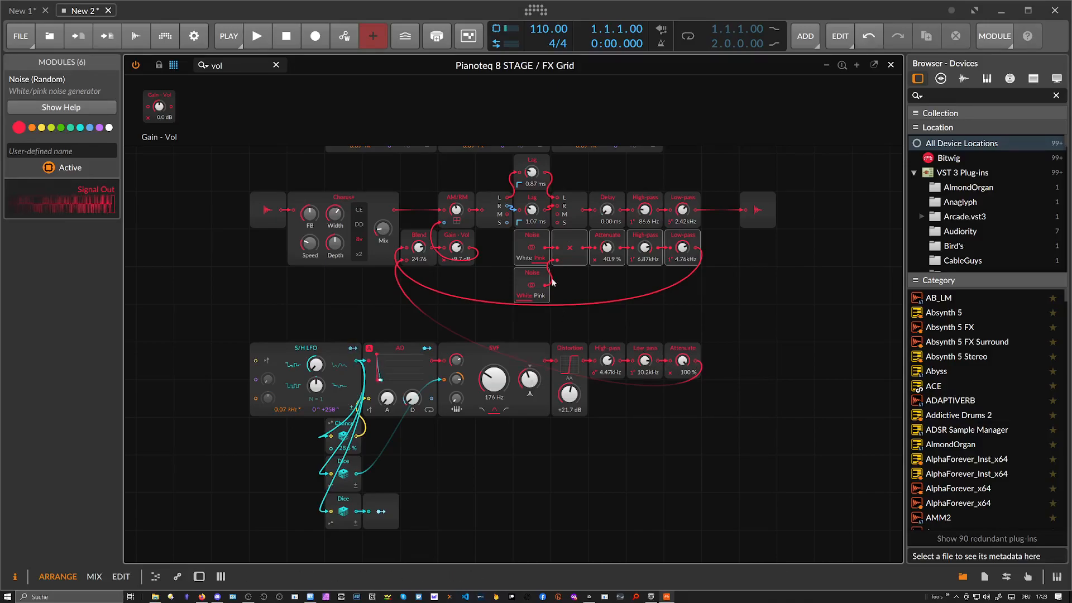
pyautogui.moveTo(682, 247); pyautogui.dragTo(683, 259)
pyautogui.moveTo(608, 246); pyautogui.dragTo(608, 255)
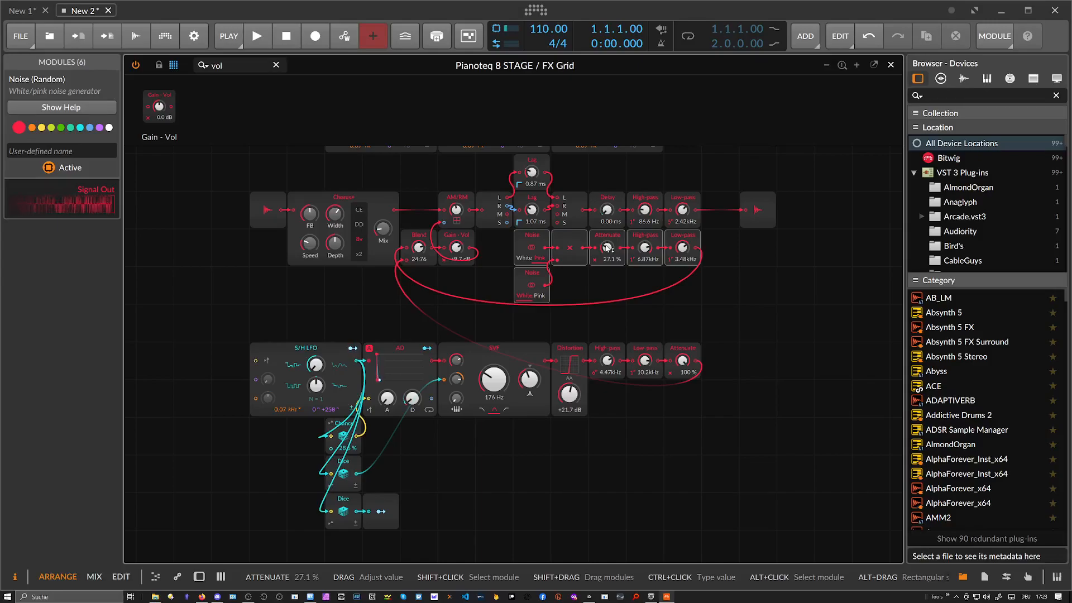
# Compact the patch by lining up Chance and both Dice modules beneath the crackle S/H LFO and moving the crackle chain and three upper S/H LFOs closer
pyautogui.moveTo(219, 322)
pyautogui.mouseDown()
pyautogui.moveTo(655, 501)
pyautogui.moveTo(681, 535)
pyautogui.mouseUp()
pyautogui.click(450, 525)
pyautogui.moveTo(450, 525); pyautogui.dragTo(378, 465)
pyautogui.moveTo(483, 482); pyautogui.dragTo(382, 425)
pyautogui.moveTo(575, 445); pyautogui.dragTo(358, 416)
pyautogui.moveTo(330, 425); pyautogui.dragTo(287, 424)
pyautogui.moveTo(442, 298); pyautogui.dragTo(443, 389)
pyautogui.moveTo(792, 545); pyautogui.dragTo(252, 401)
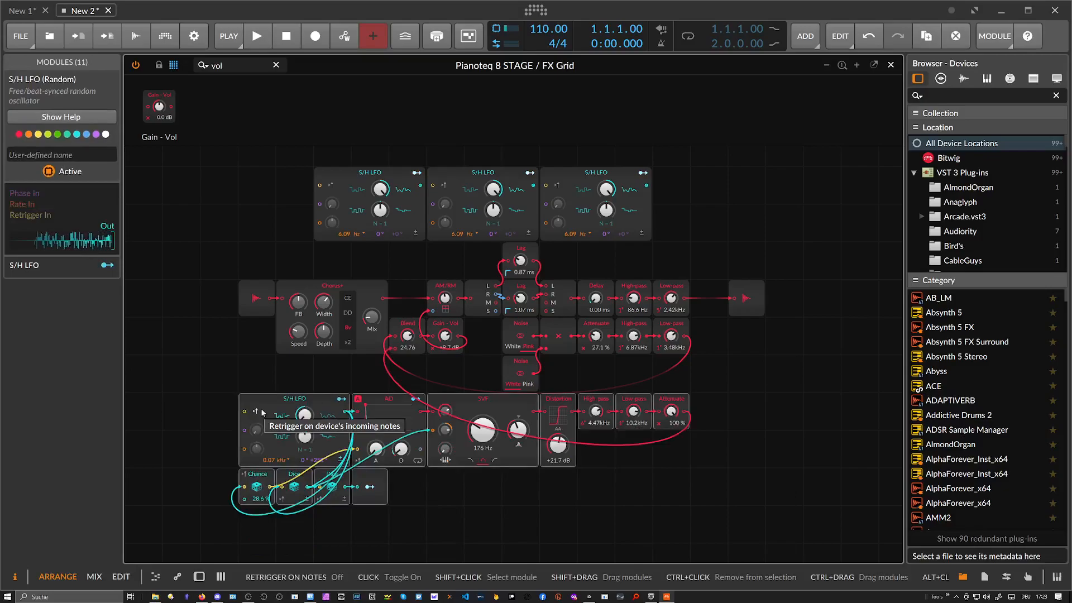
pyautogui.click(280, 373)
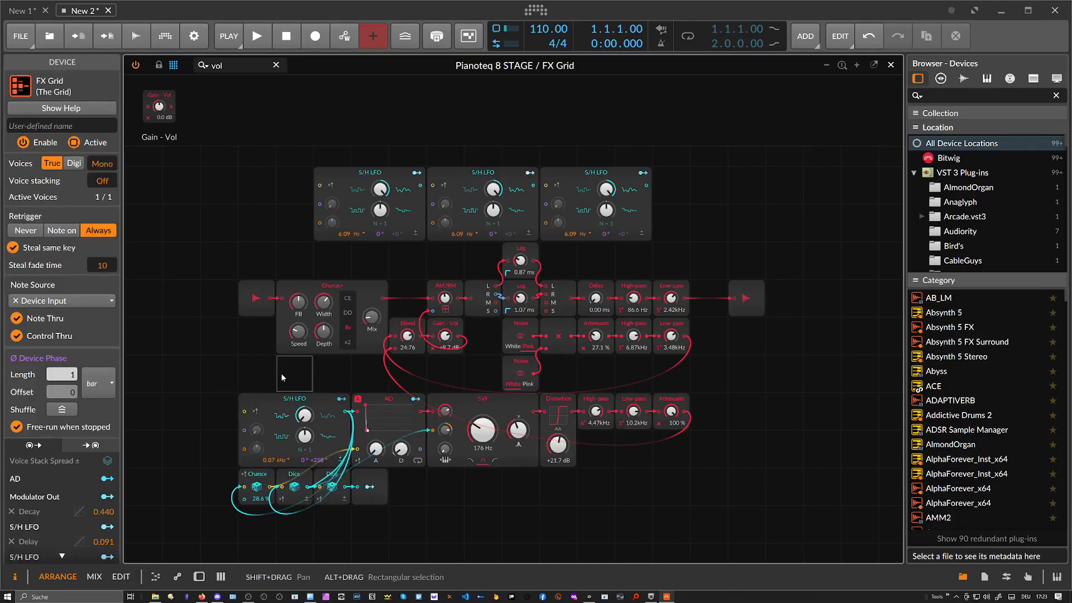
pyautogui.moveTo(702, 198); pyautogui.dragTo(230, 210)
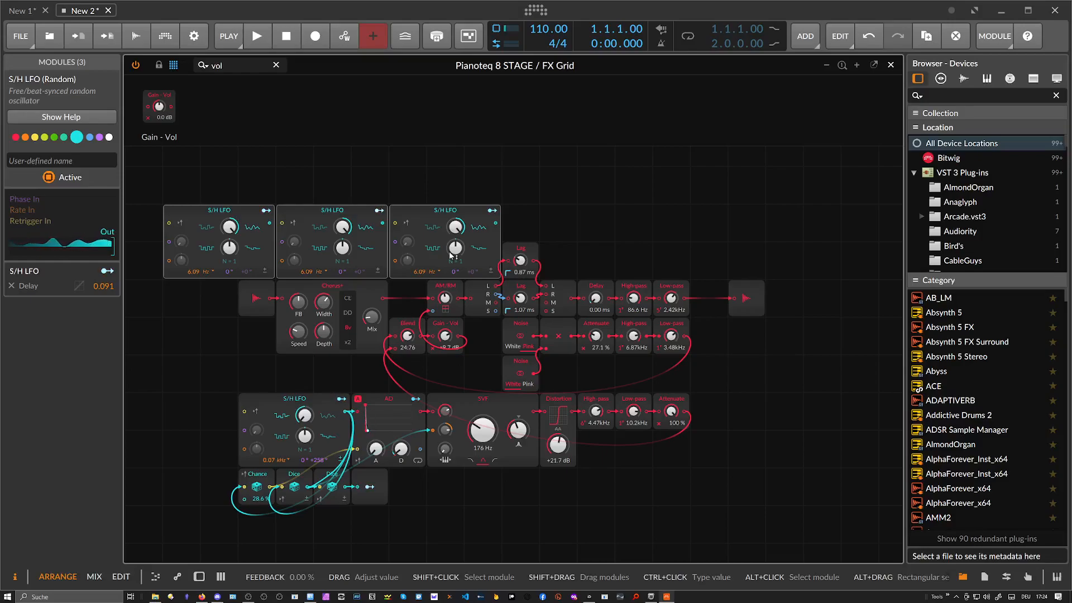
# View the Pianoteq track's device chain, and return to the FX Grid editor at full height
pyautogui.click(891, 65)
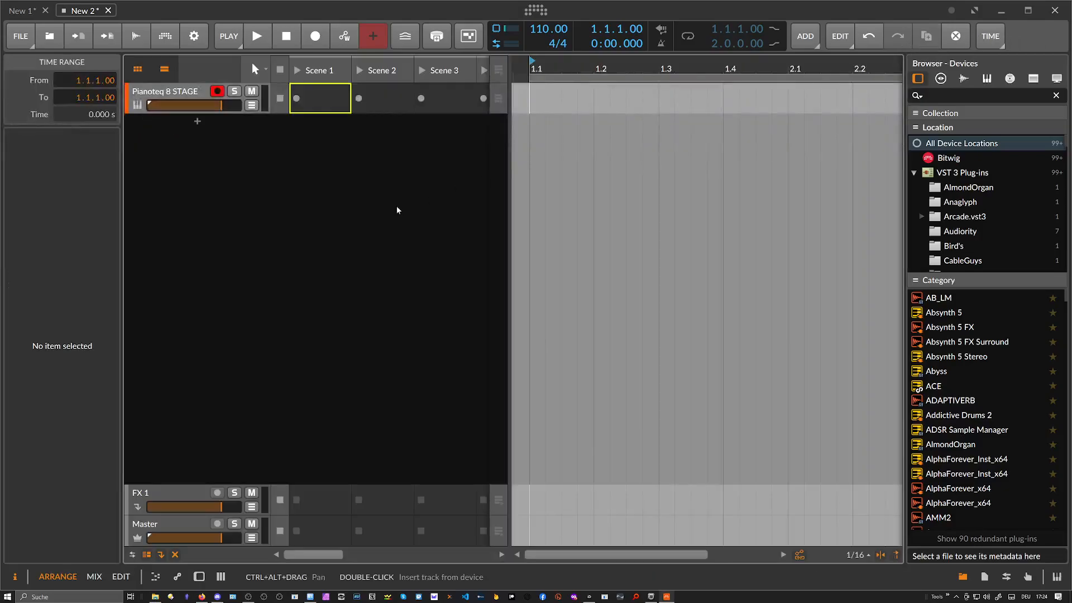
pyautogui.doubleClick(194, 99)
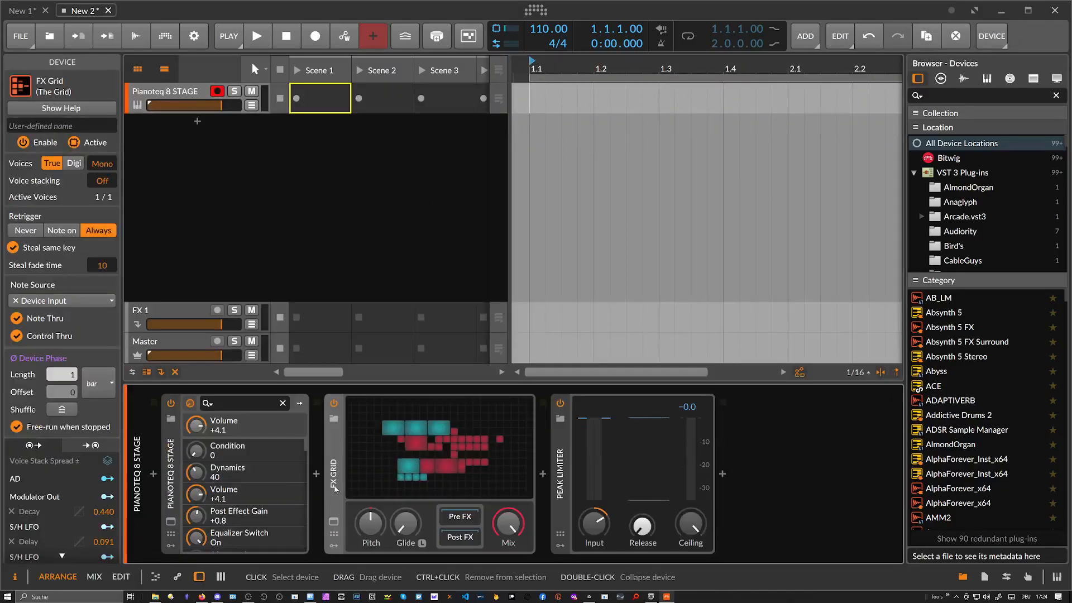
pyautogui.click(334, 521)
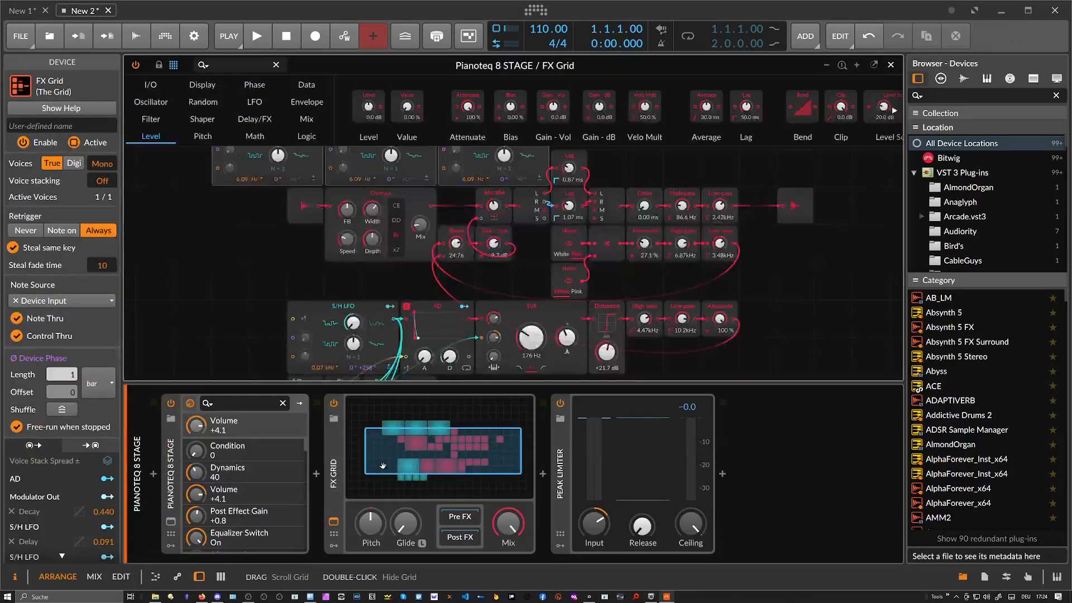
pyautogui.click(200, 577)
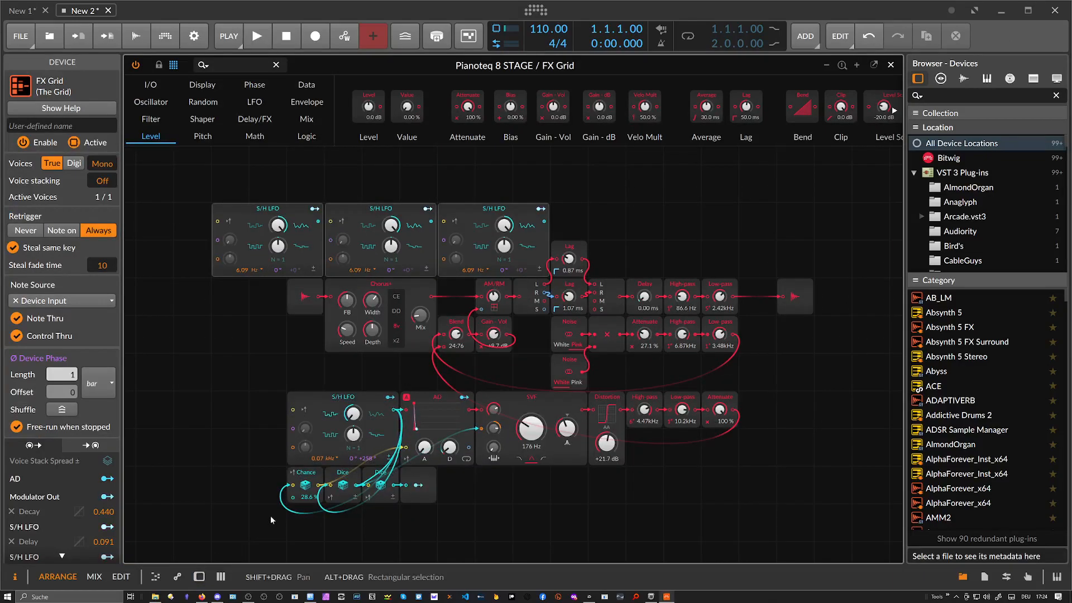